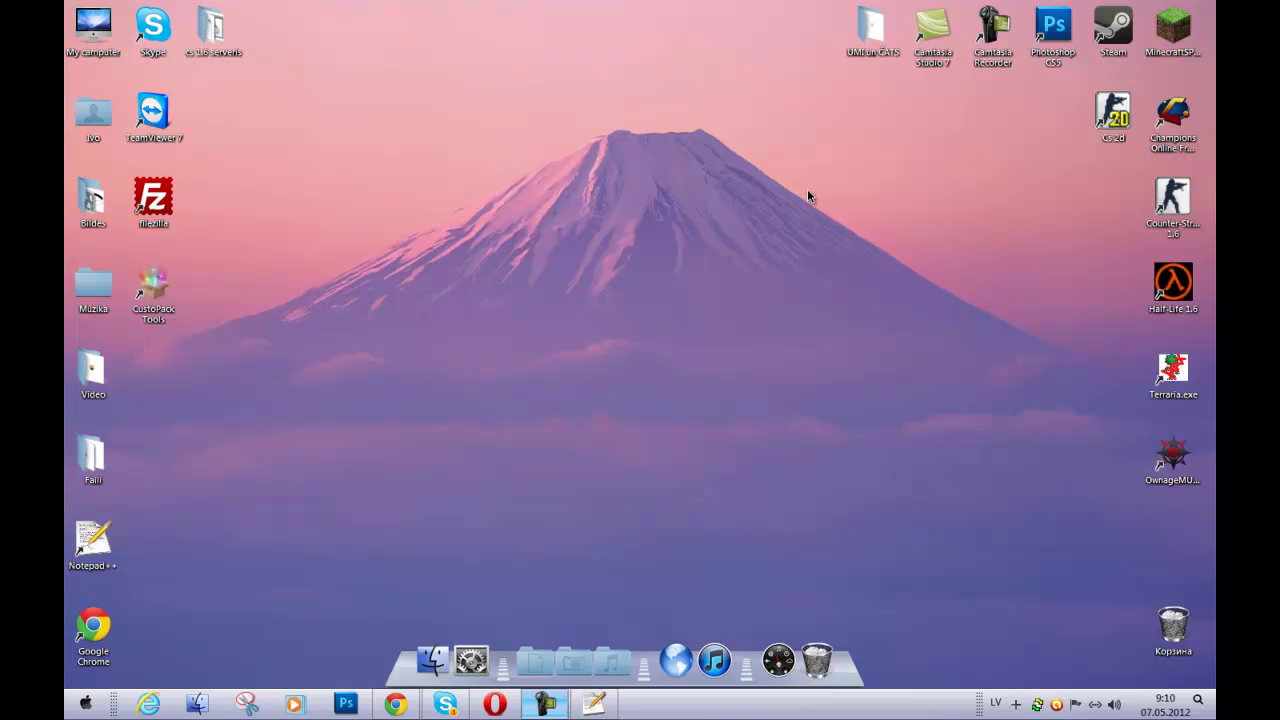
# Open install.php from the UMI un ČATS desktop folder, review its shoutbox code instructions, and close the file.
pyautogui.doubleClick(887, 35)
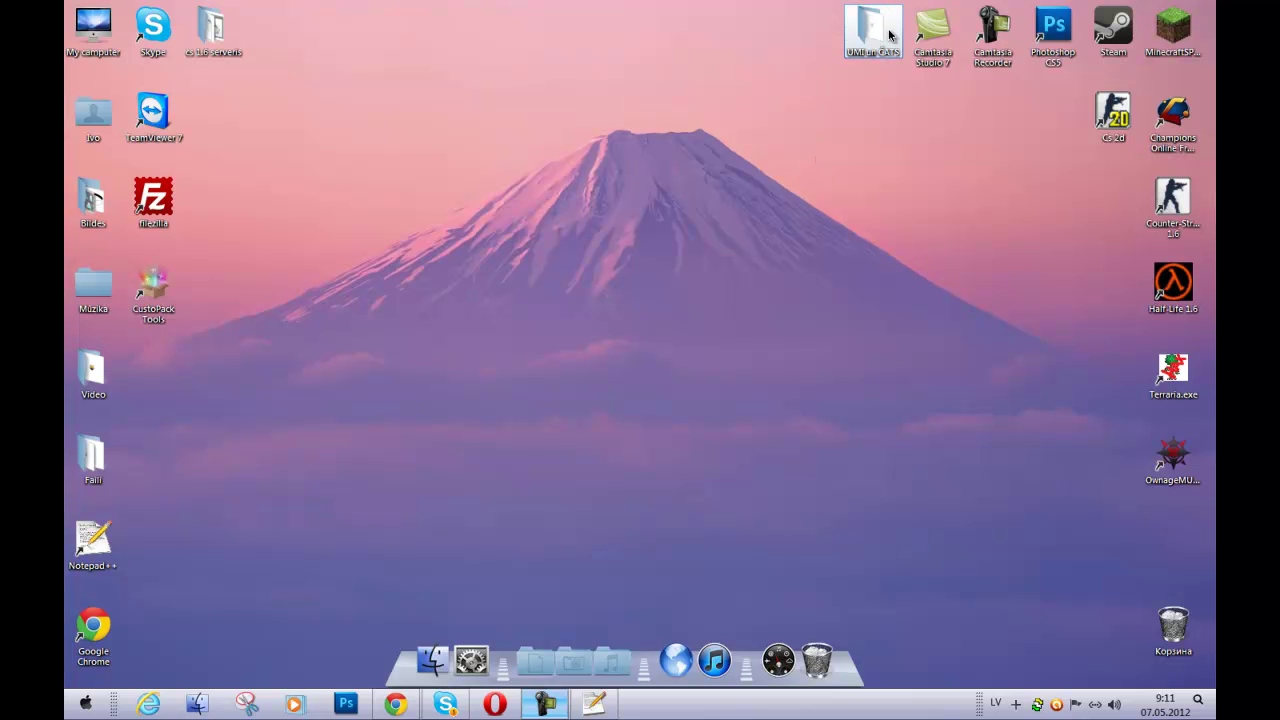
pyautogui.moveTo(533, 86); pyautogui.dragTo(551, 116)
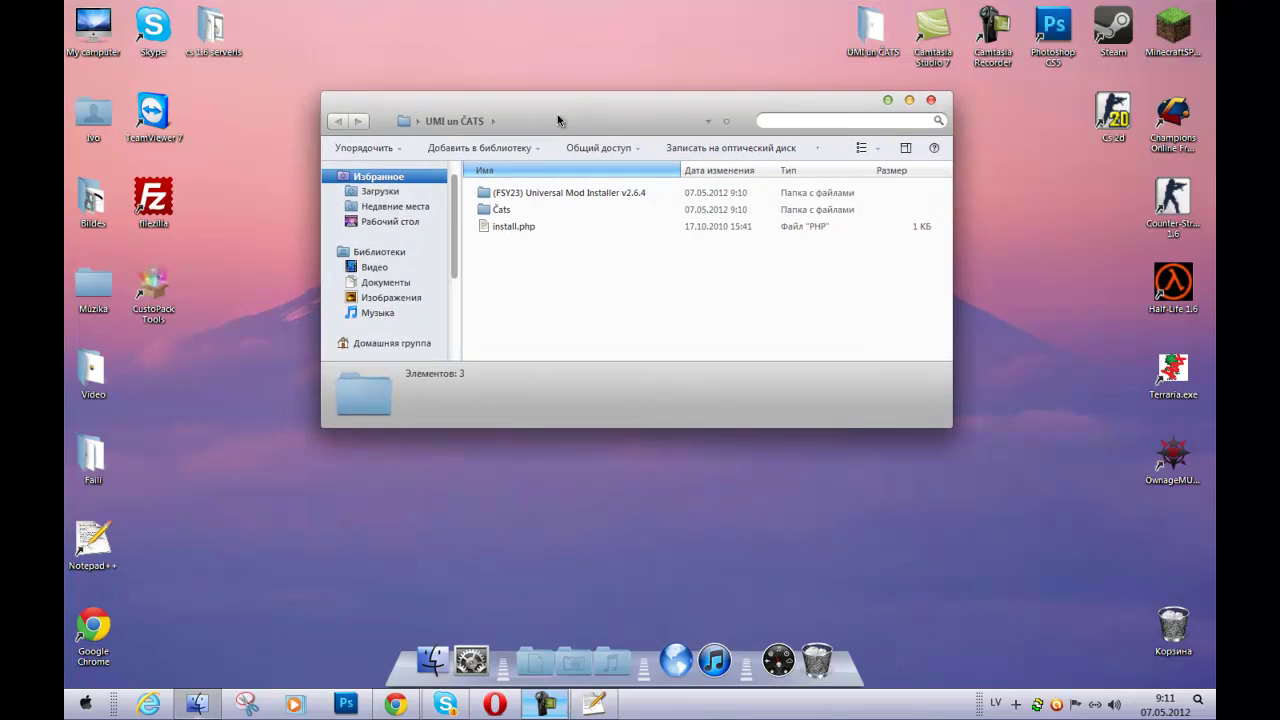
pyautogui.doubleClick(520, 226)
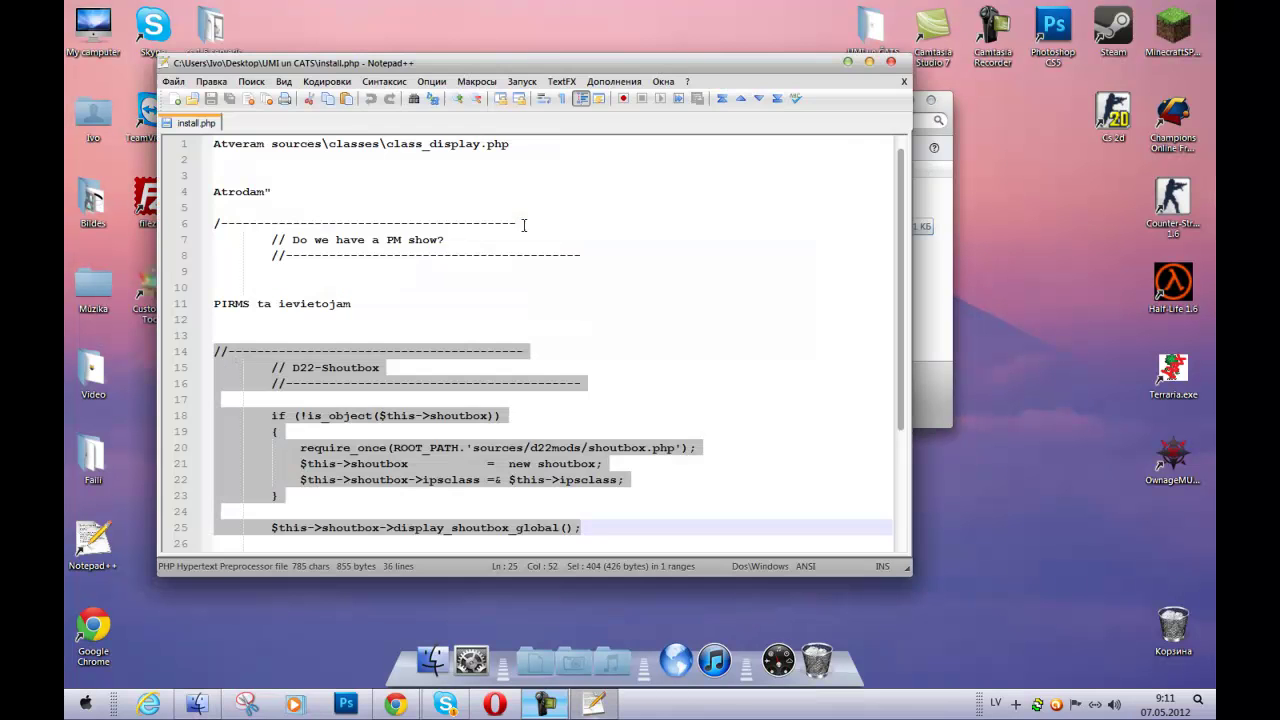
pyautogui.moveTo(550, 60); pyautogui.dragTo(692, 68)
pyautogui.moveTo(666, 309); pyautogui.dragTo(786, 514)
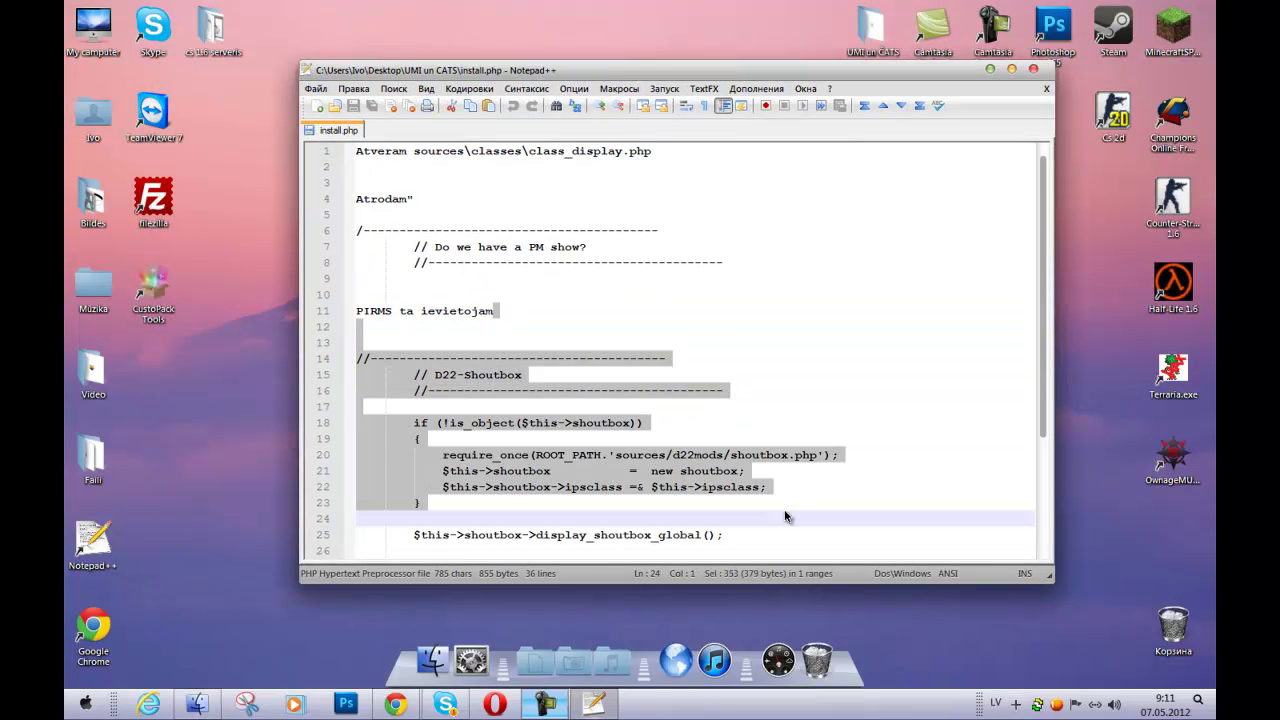
pyautogui.click(1033, 69)
pyautogui.press('super')
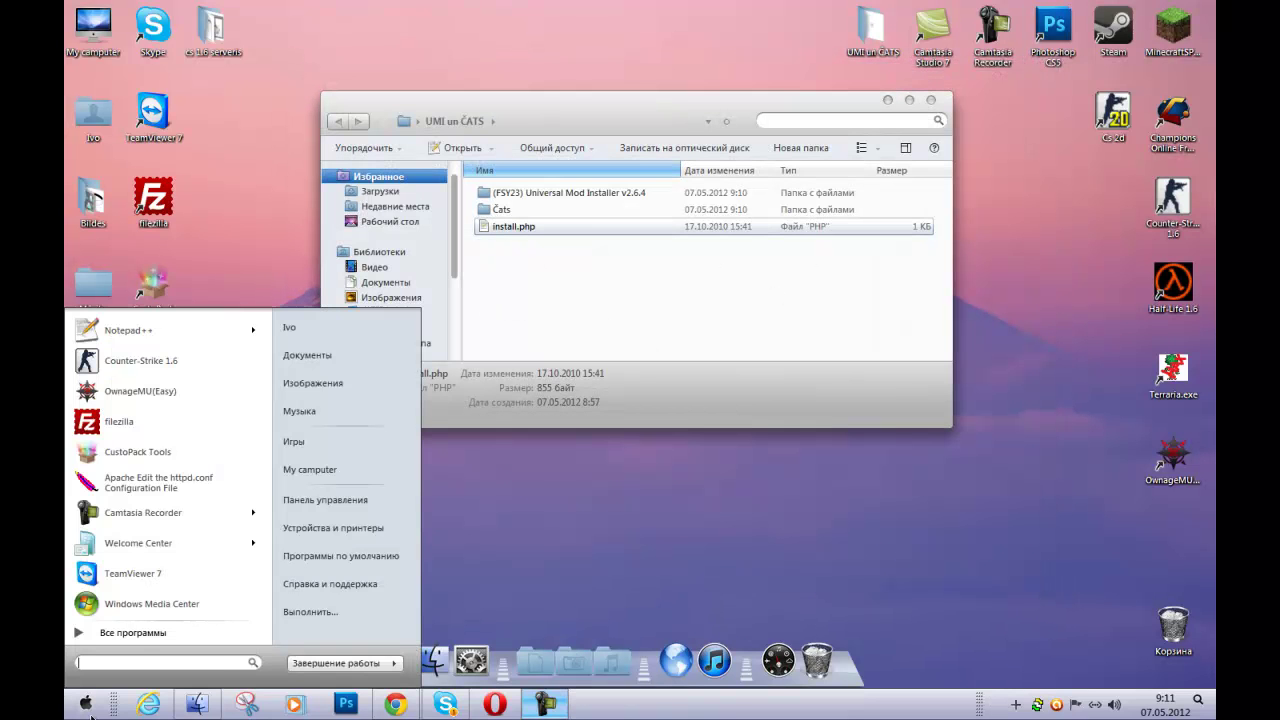
pyautogui.press('super')
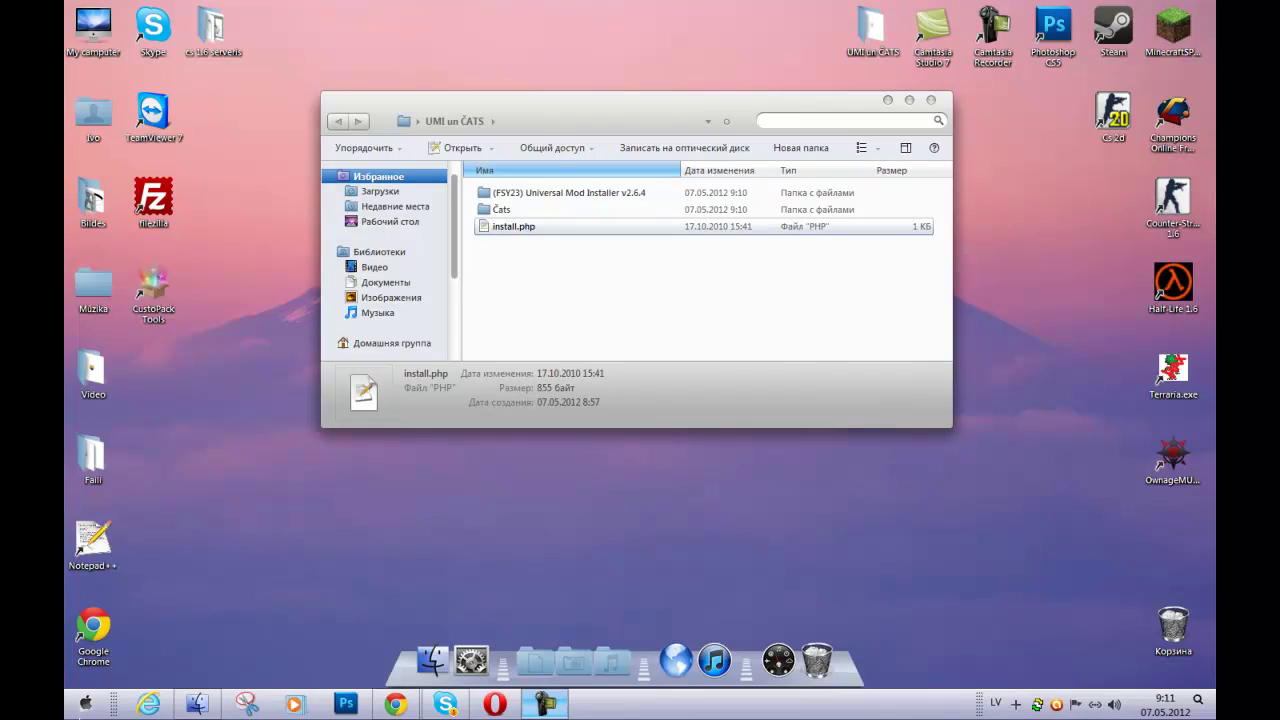
pyautogui.click(86, 703)
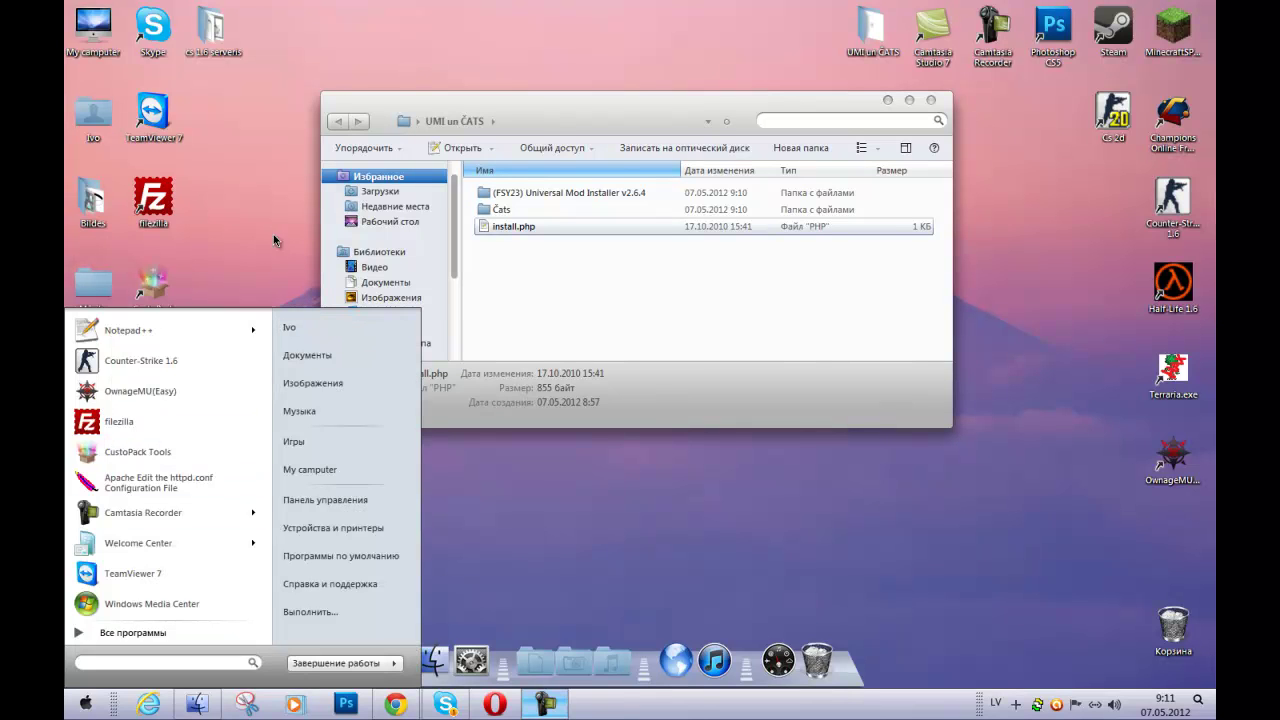
pyautogui.click(266, 208)
pyautogui.click(87, 703)
pyautogui.click(714, 591)
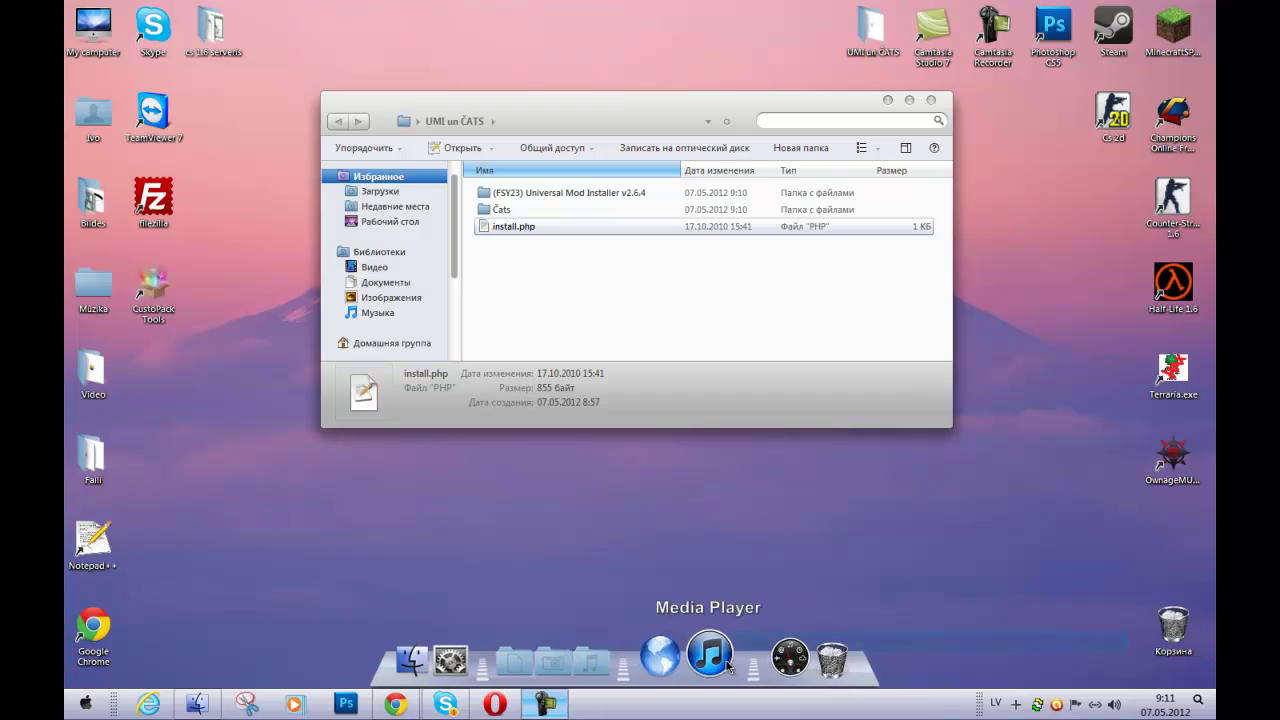
pyautogui.click(1170, 625)
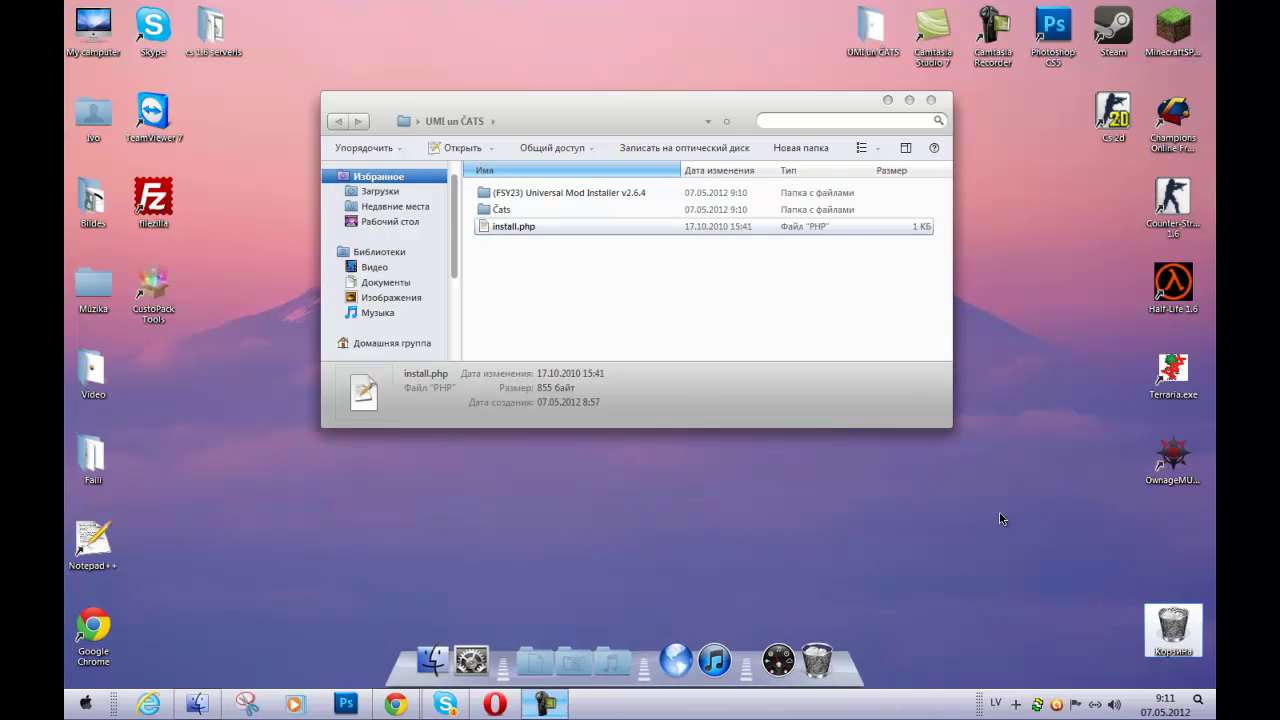
# Open the (FSY23) Universal Mod Installer v2.6.4 folder inside UMI un ČATS.
pyautogui.click(558, 276)
pyautogui.moveTo(505, 97); pyautogui.dragTo(323, 46)
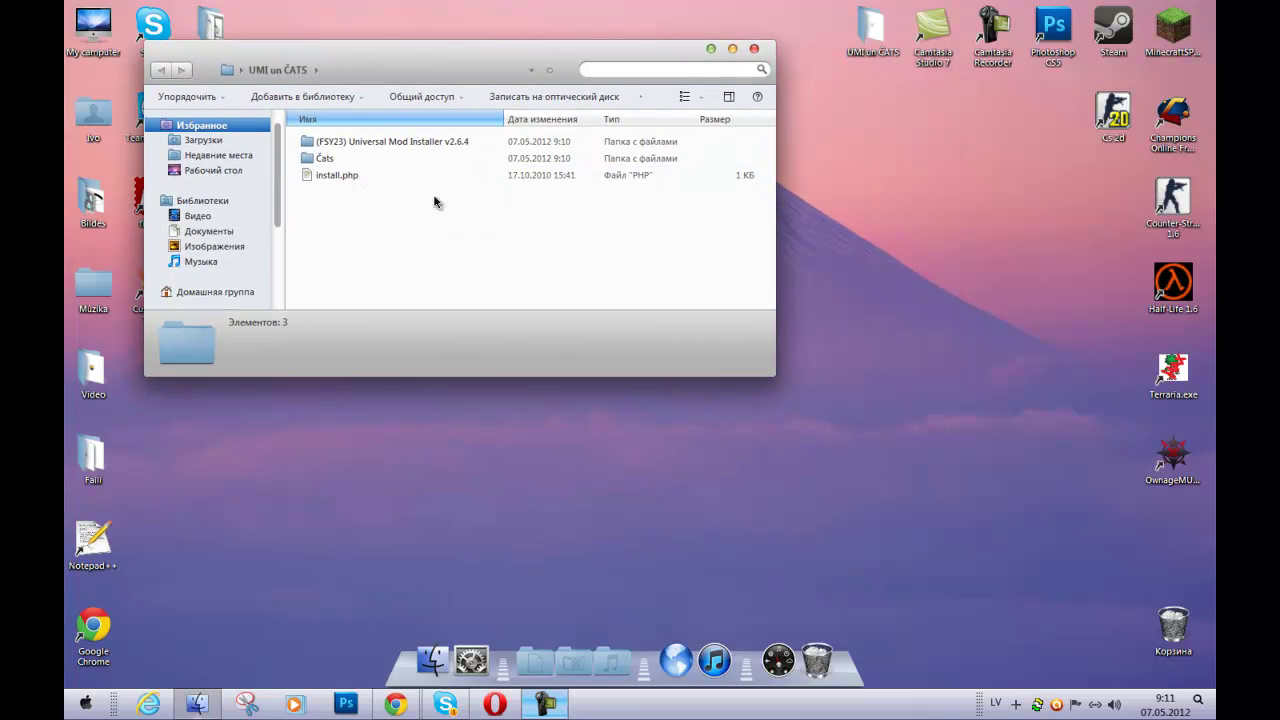
pyautogui.doubleClick(340, 146)
pyautogui.moveTo(298, 50); pyautogui.dragTo(422, 90)
# Open the forum's folder C:\AppServ\www\forums in a second window beside the installer folder.
pyautogui.doubleClick(93, 25)
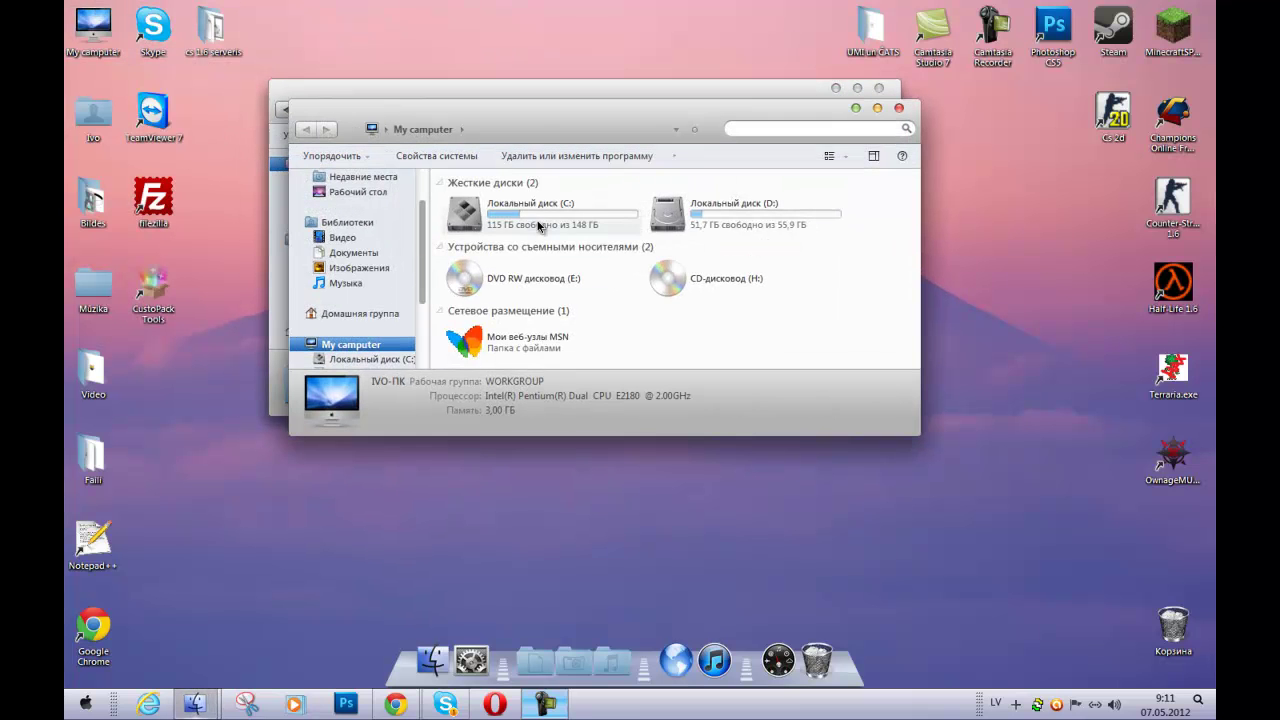
pyautogui.moveTo(569, 108); pyautogui.dragTo(506, 163)
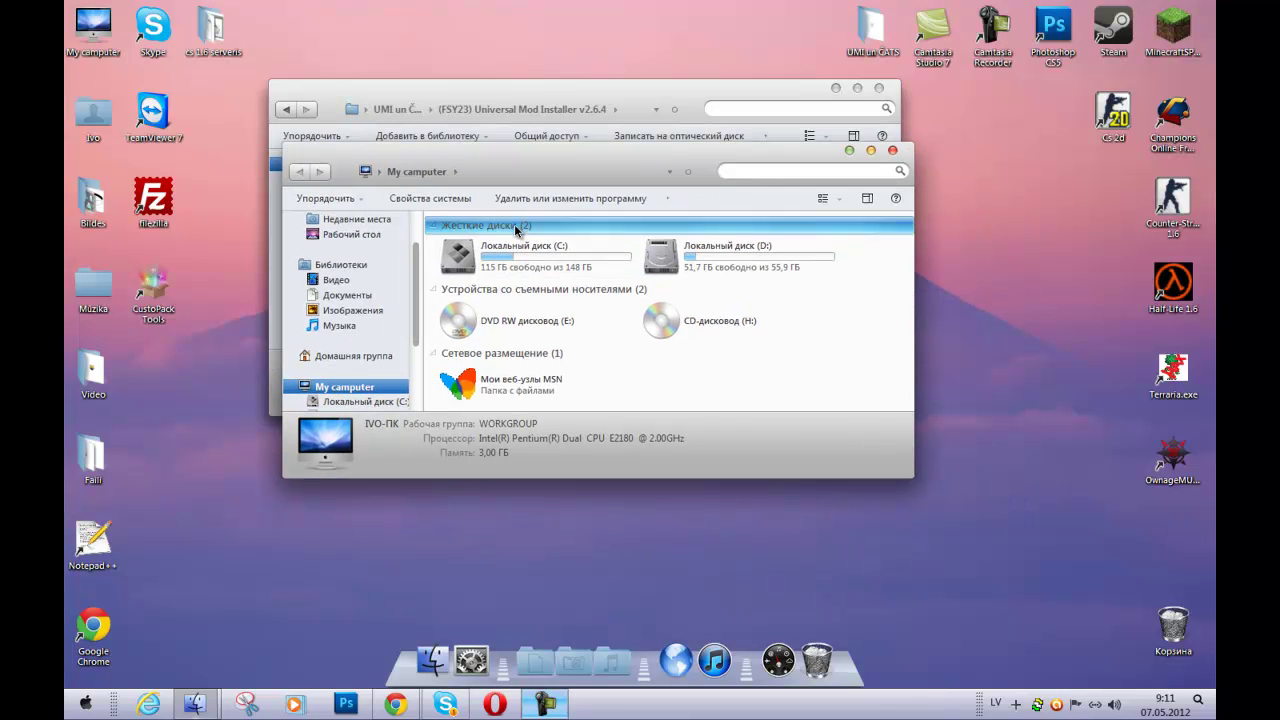
pyautogui.doubleClick(537, 258)
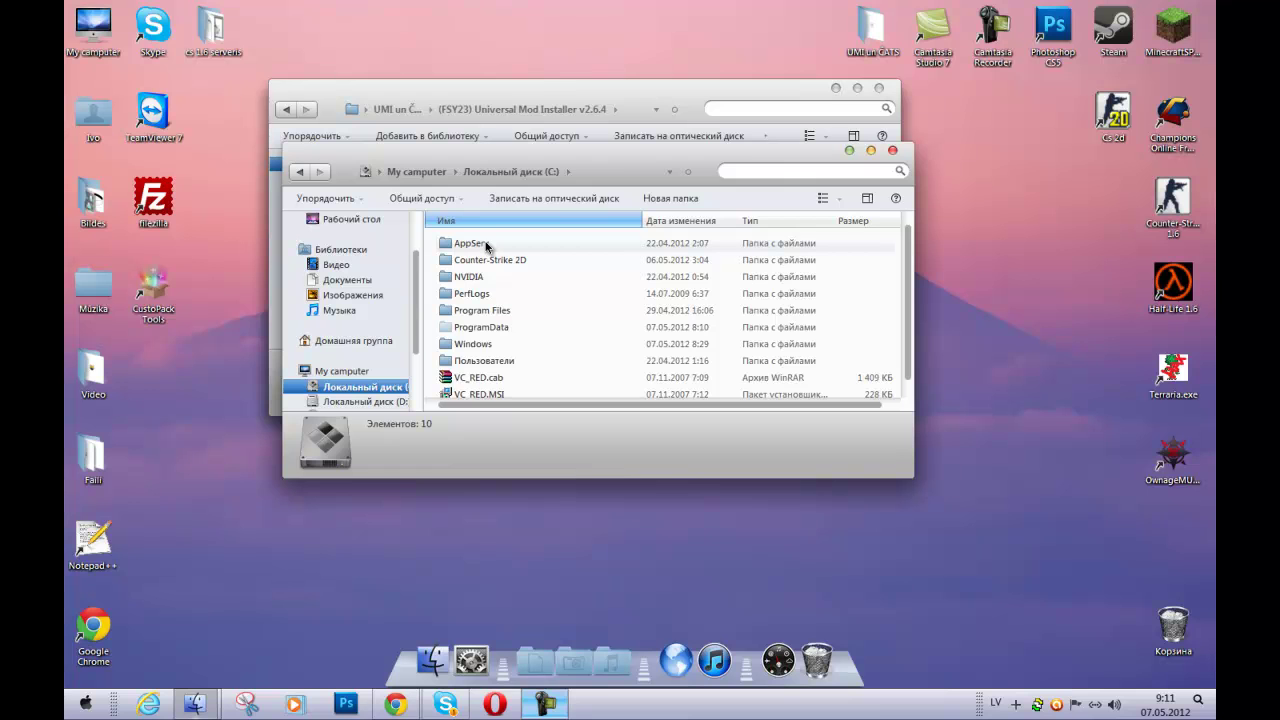
pyautogui.doubleClick(487, 245)
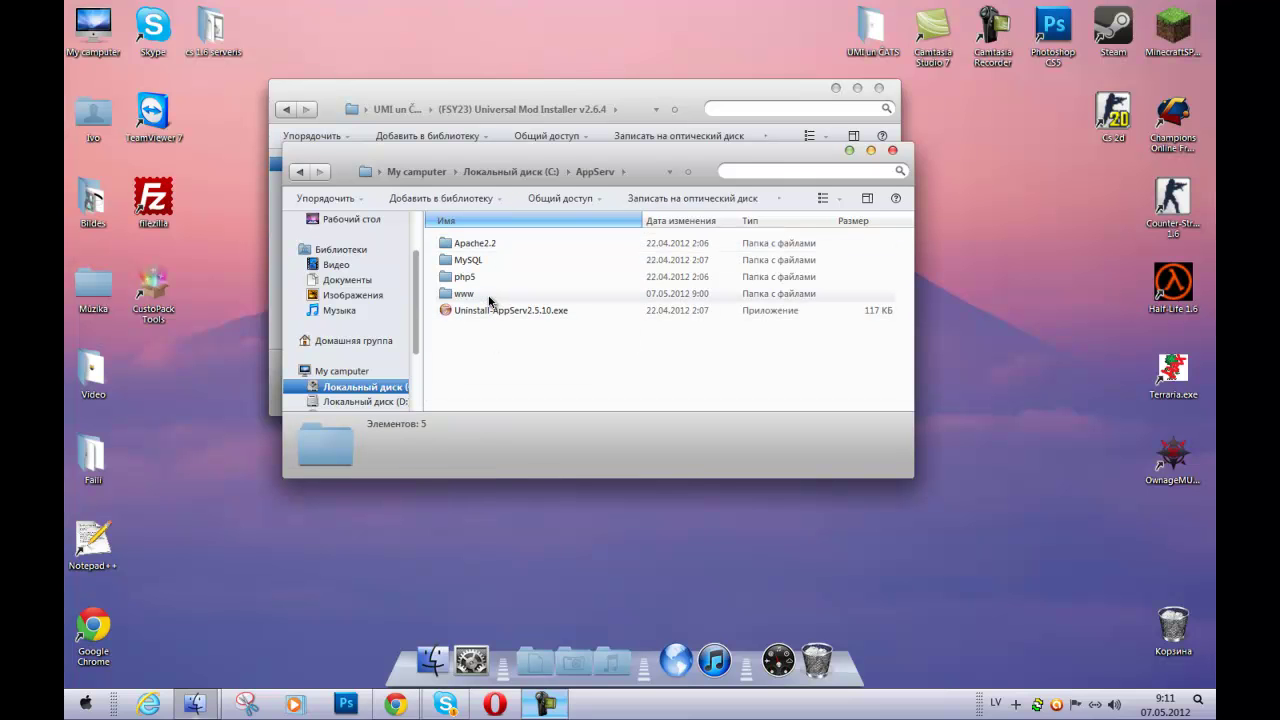
pyautogui.doubleClick(487, 294)
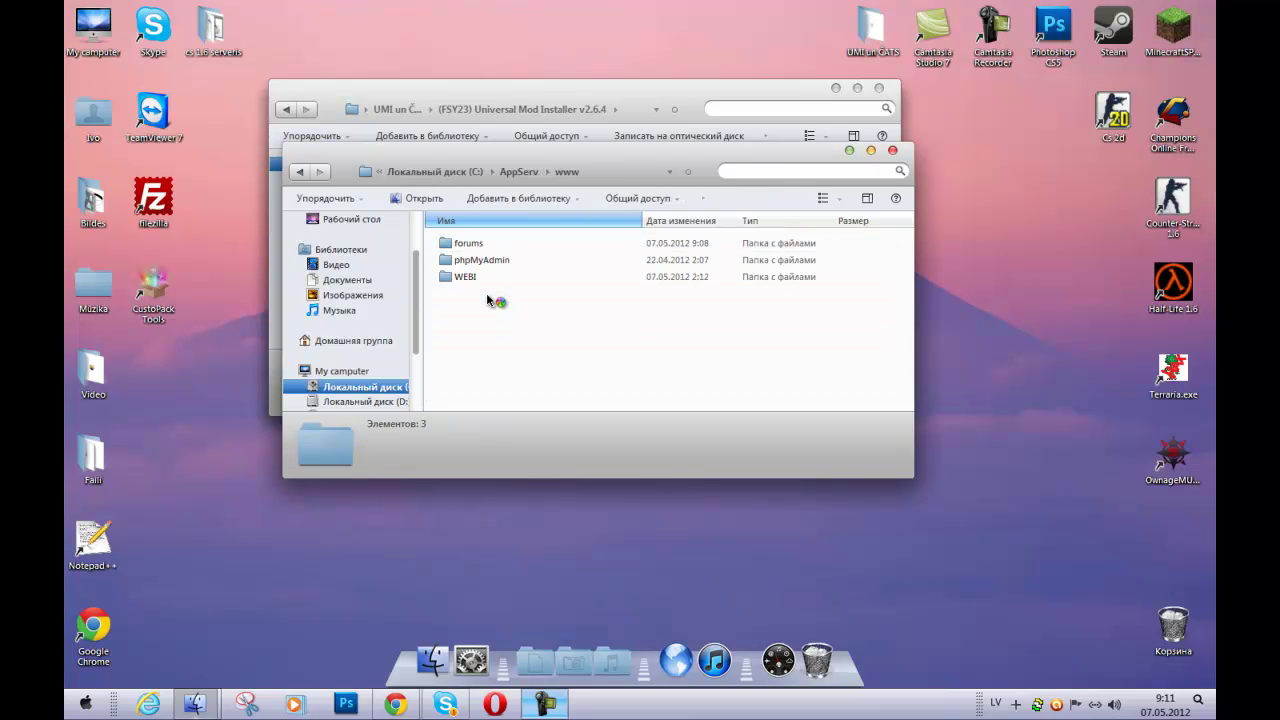
pyautogui.moveTo(459, 152); pyautogui.dragTo(842, 191)
pyautogui.click(721, 336)
pyautogui.doubleClick(721, 336)
# Move all of the Universal Mod Installer folder's contents into forums, merging the existing folders for all items.
pyautogui.scroll(-4, 913, 361)
pyautogui.click(487, 300)
pyautogui.moveTo(487, 300); pyautogui.dragTo(436, 166)
pyautogui.moveTo(487, 218); pyautogui.dragTo(972, 410)
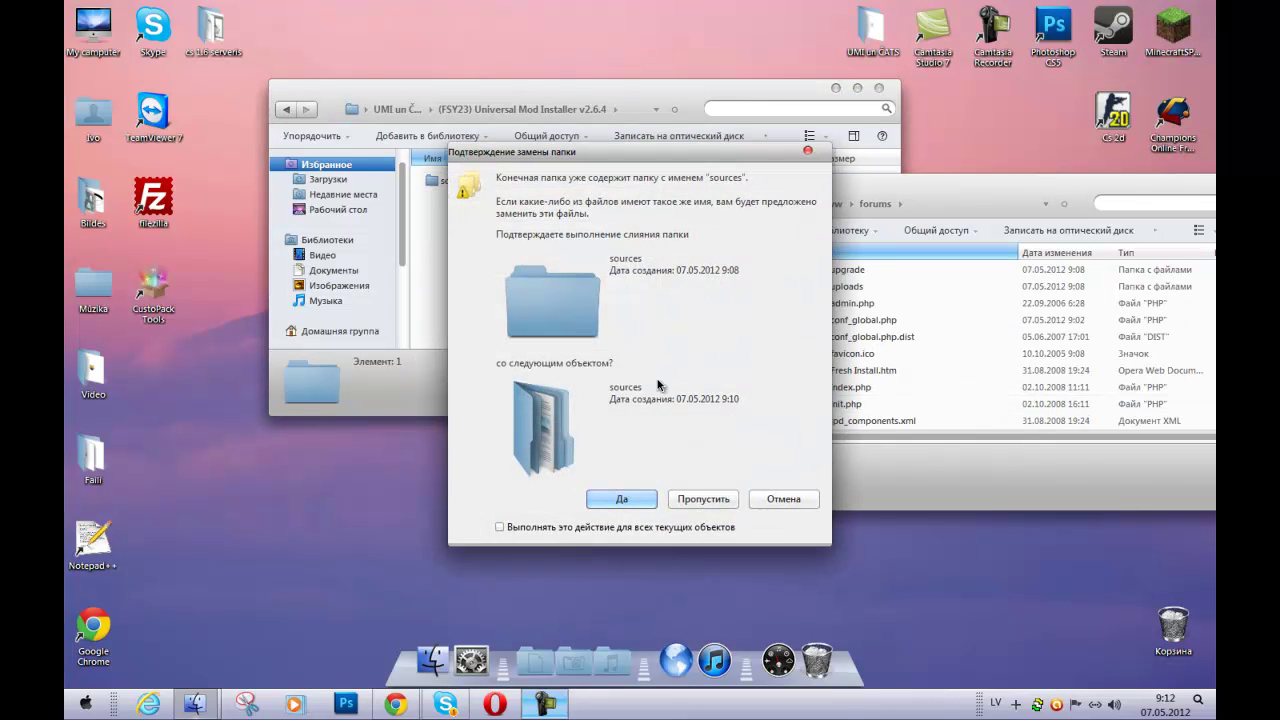
pyautogui.click(501, 527)
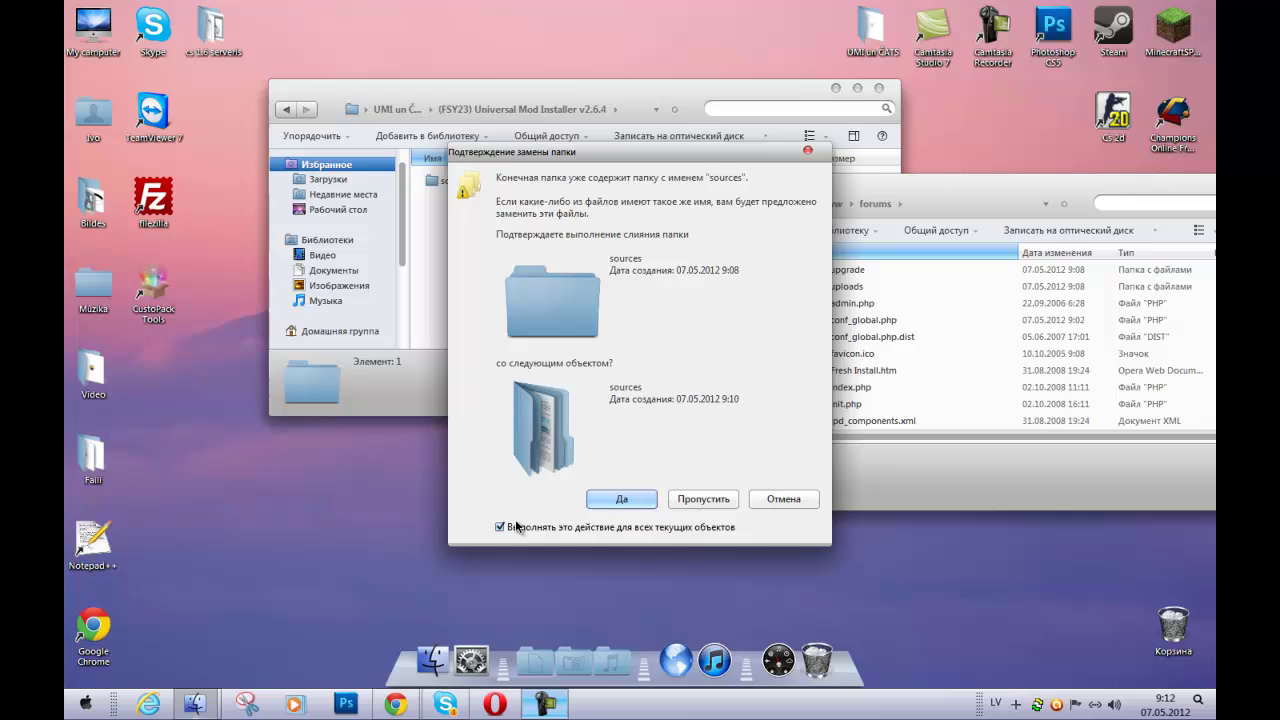
pyautogui.click(624, 499)
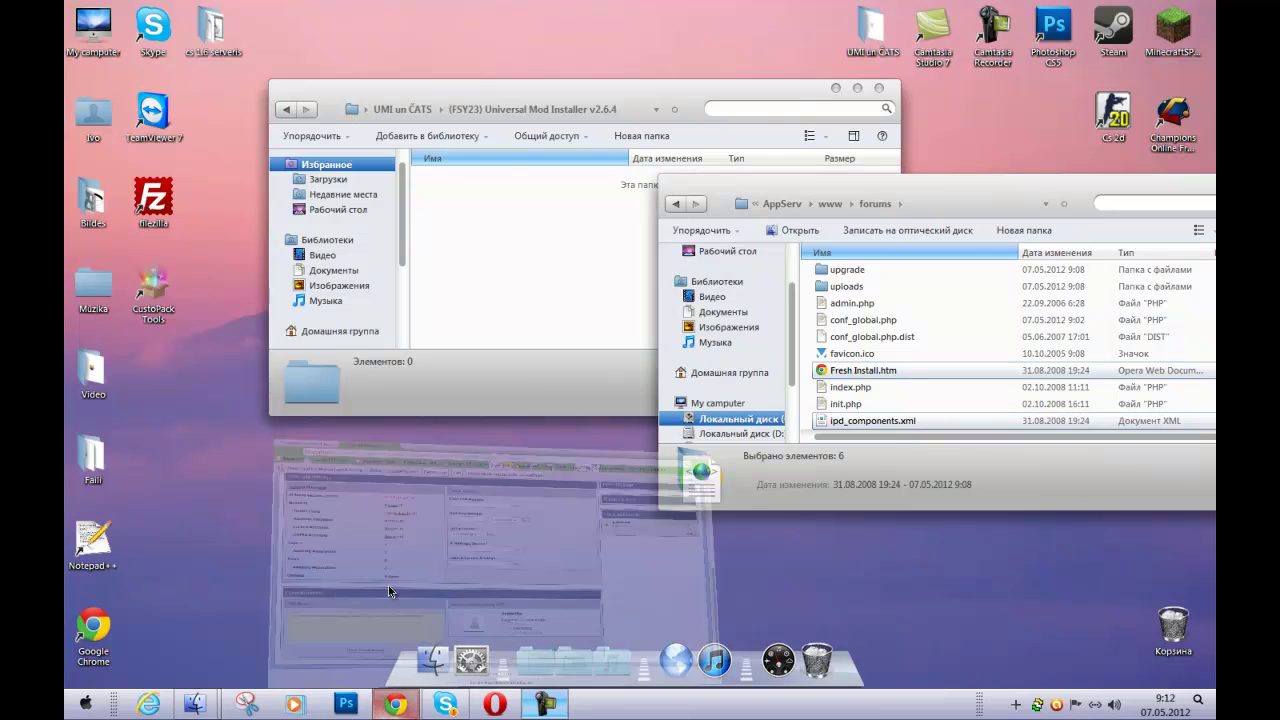
# Switch to the Invision Power Board admin control panel in Chrome and view its Components section.
pyautogui.click(396, 704)
pyautogui.scroll(5, 210, 258)
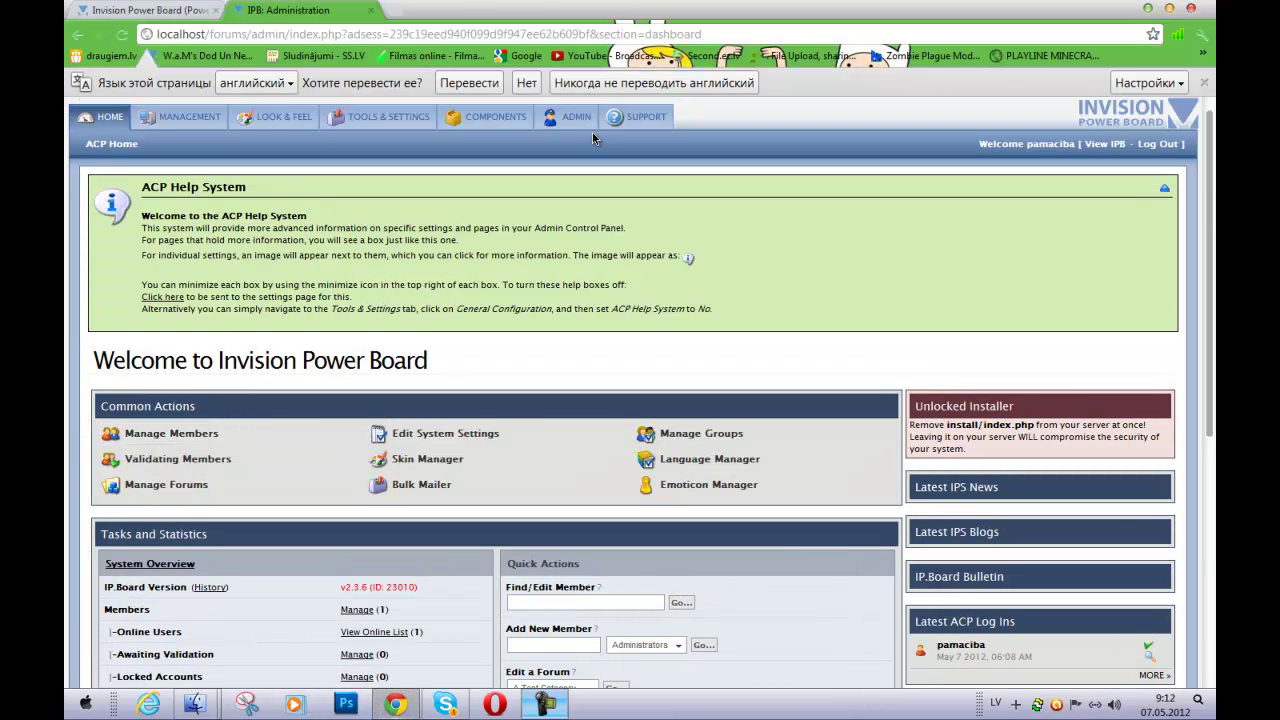
pyautogui.click(495, 117)
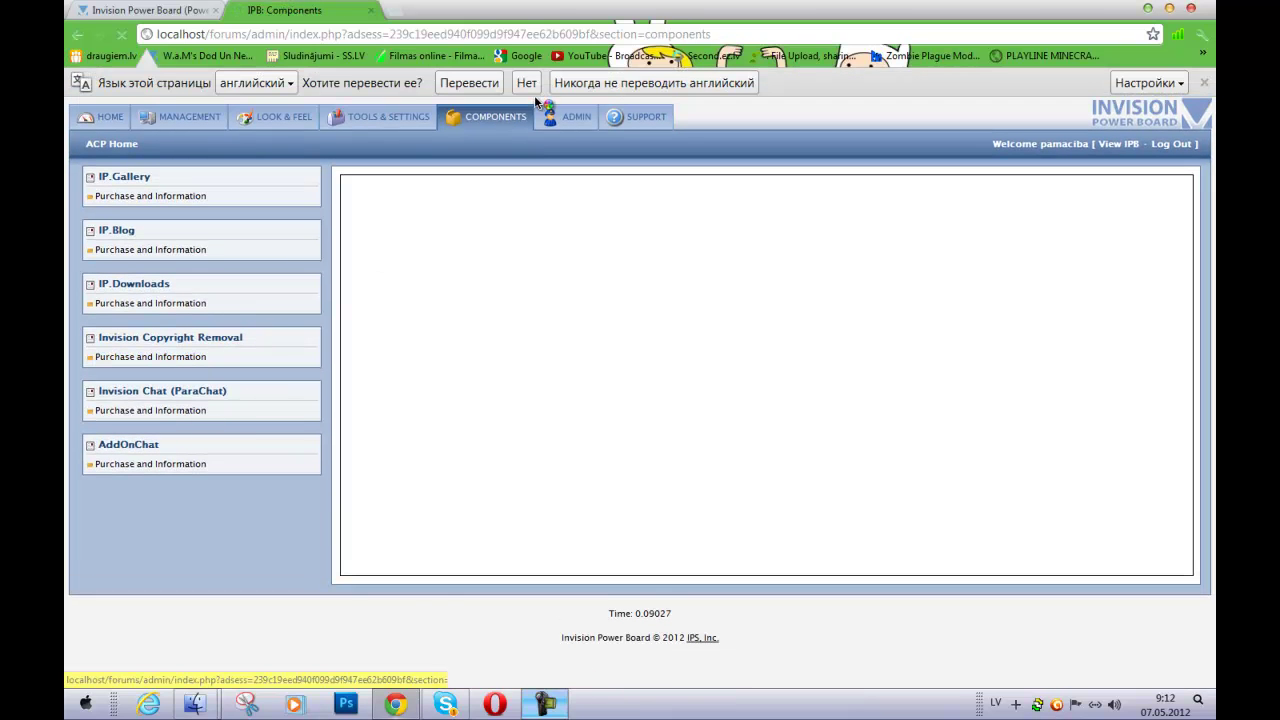
# Open the Manage Components page in the admin panel's Admin section.
pyautogui.click(570, 119)
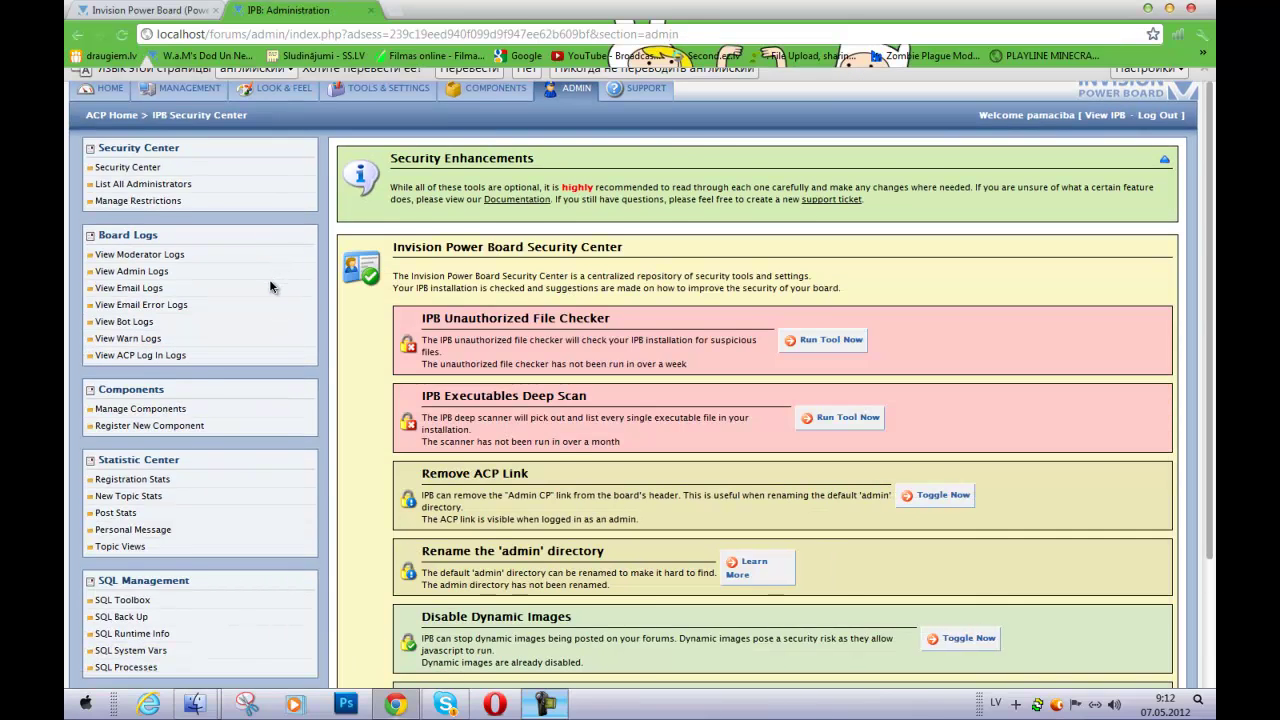
pyautogui.scroll(-3, 271, 278)
pyautogui.scroll(-1, 268, 288)
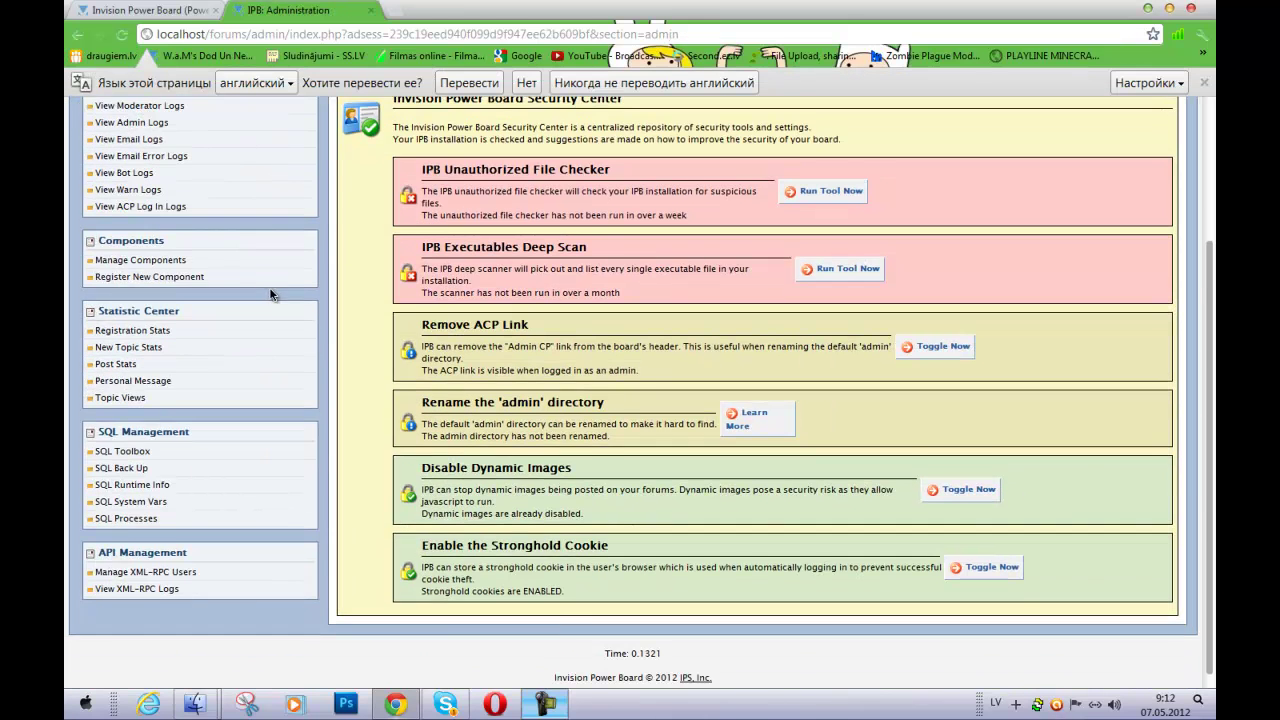
pyautogui.scroll(2, 271, 295)
pyautogui.scroll(2, 236, 325)
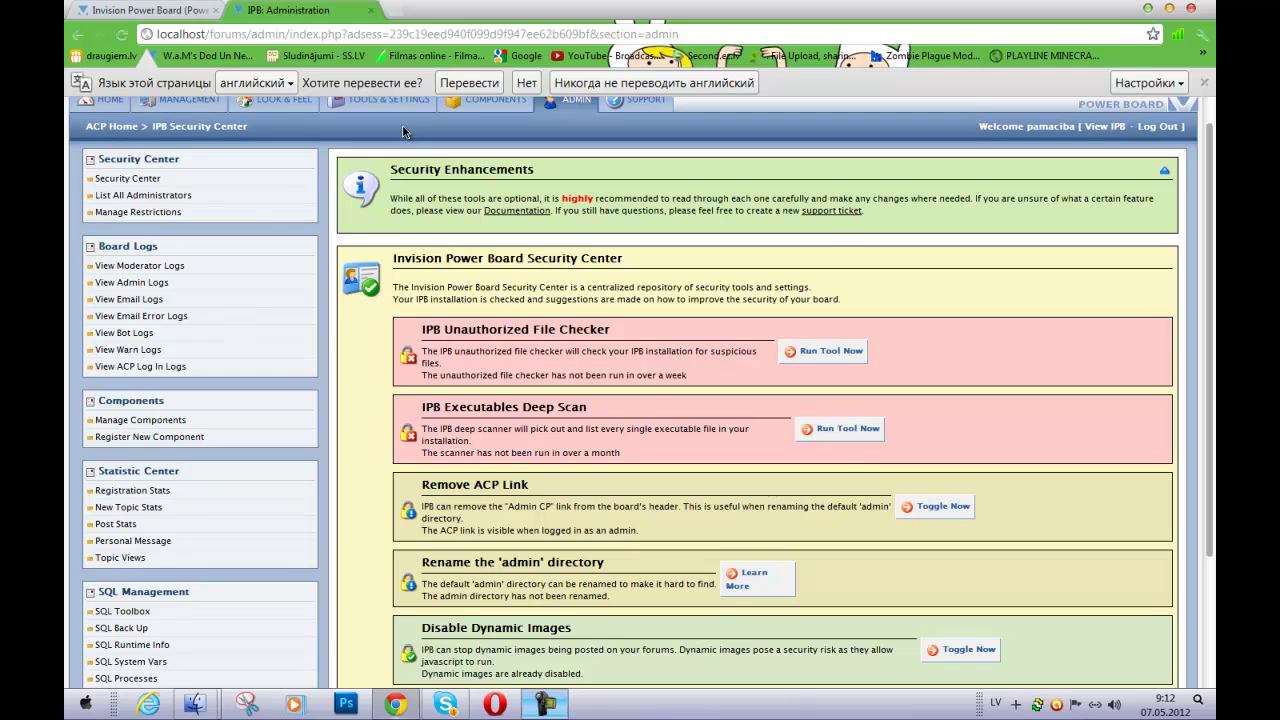
pyautogui.scroll(1, 433, 148)
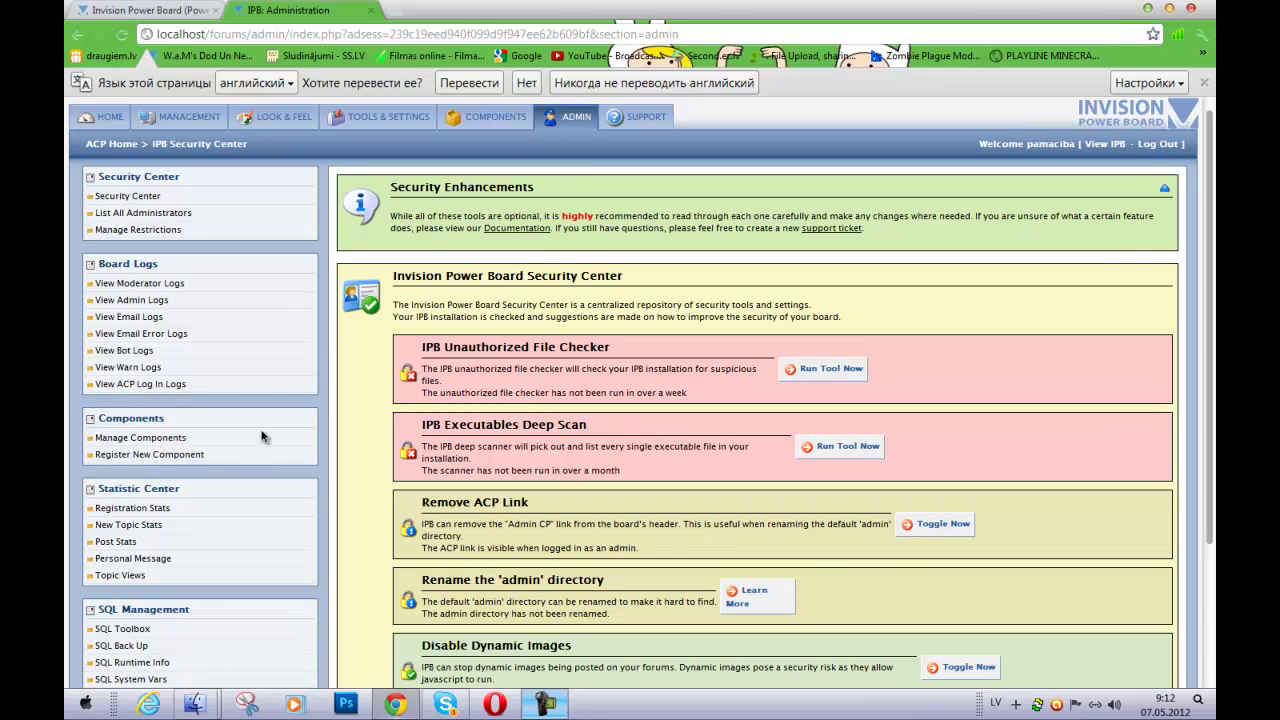
pyautogui.scroll(-3, 262, 437)
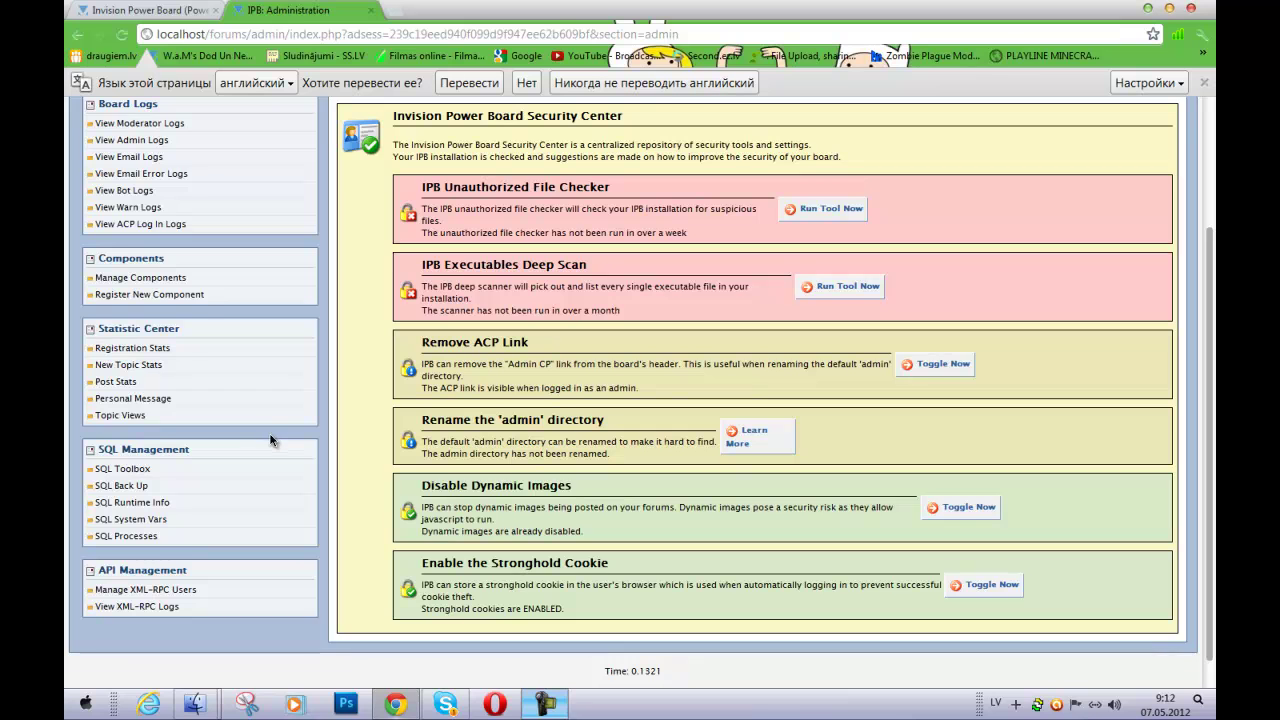
pyautogui.scroll(3, 270, 440)
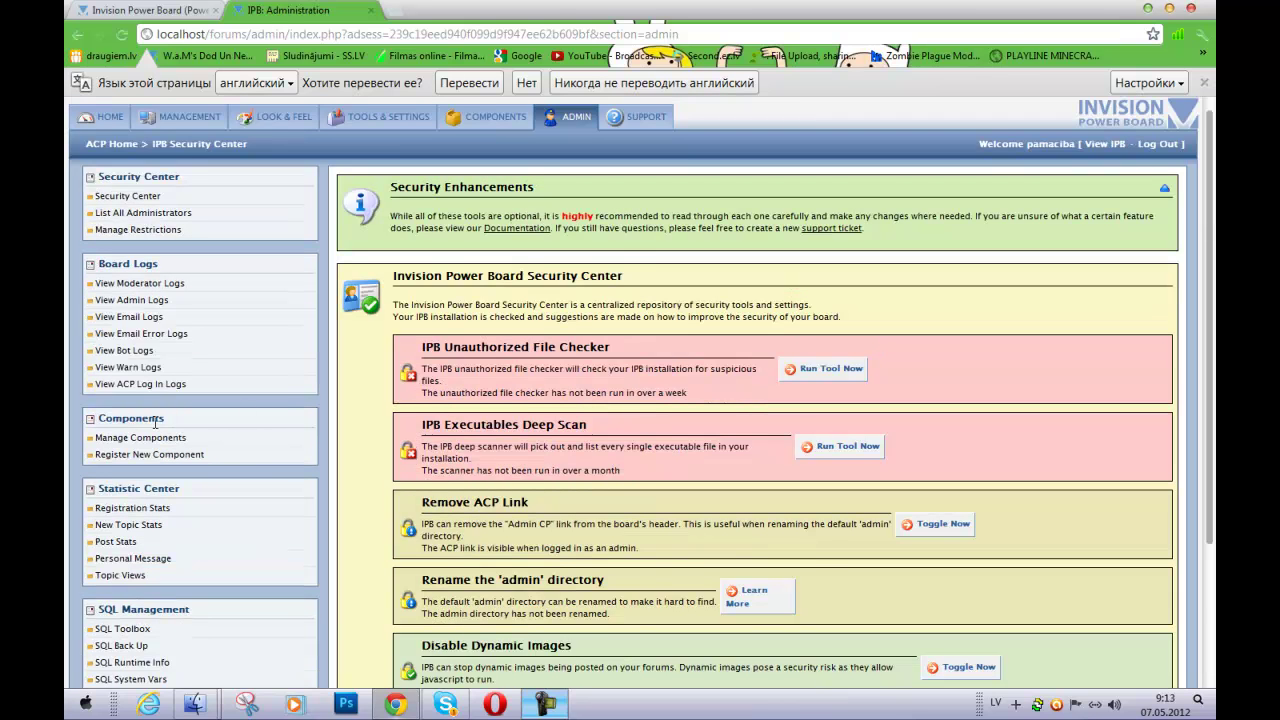
pyautogui.scroll(-1, 160, 418)
pyautogui.click(130, 362)
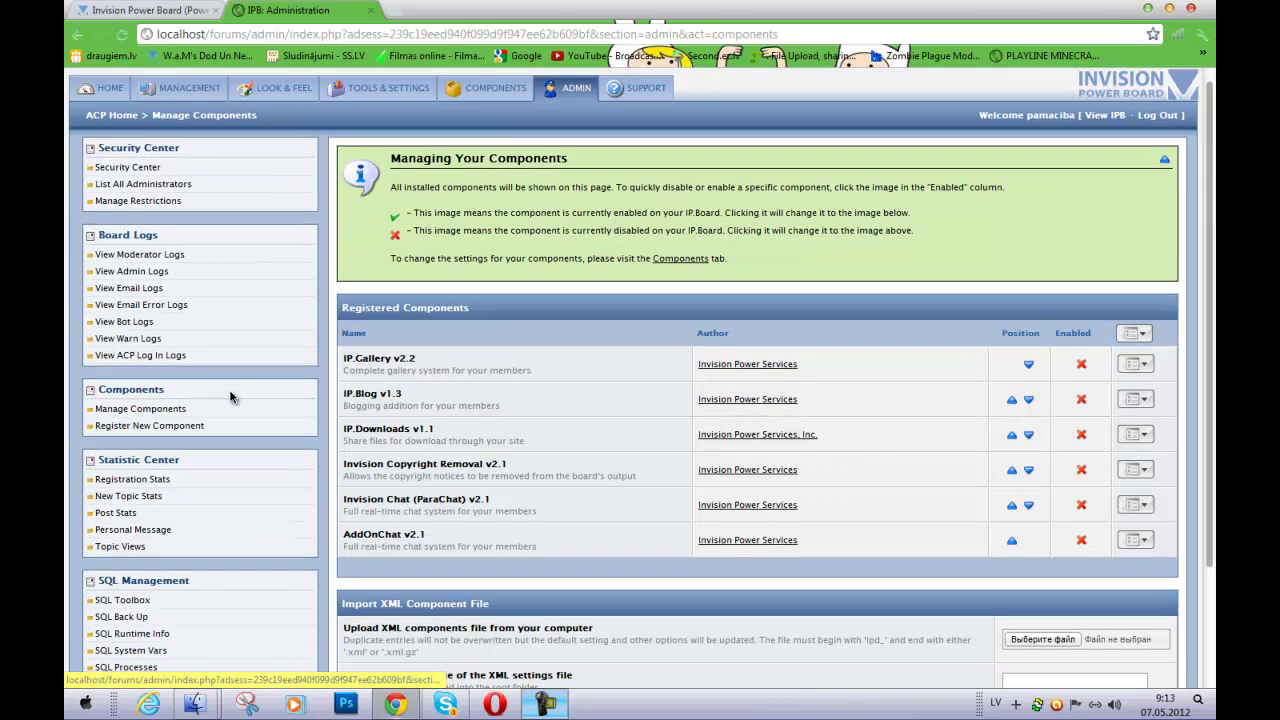
pyautogui.scroll(-2, 370, 433)
pyautogui.click(1035, 532)
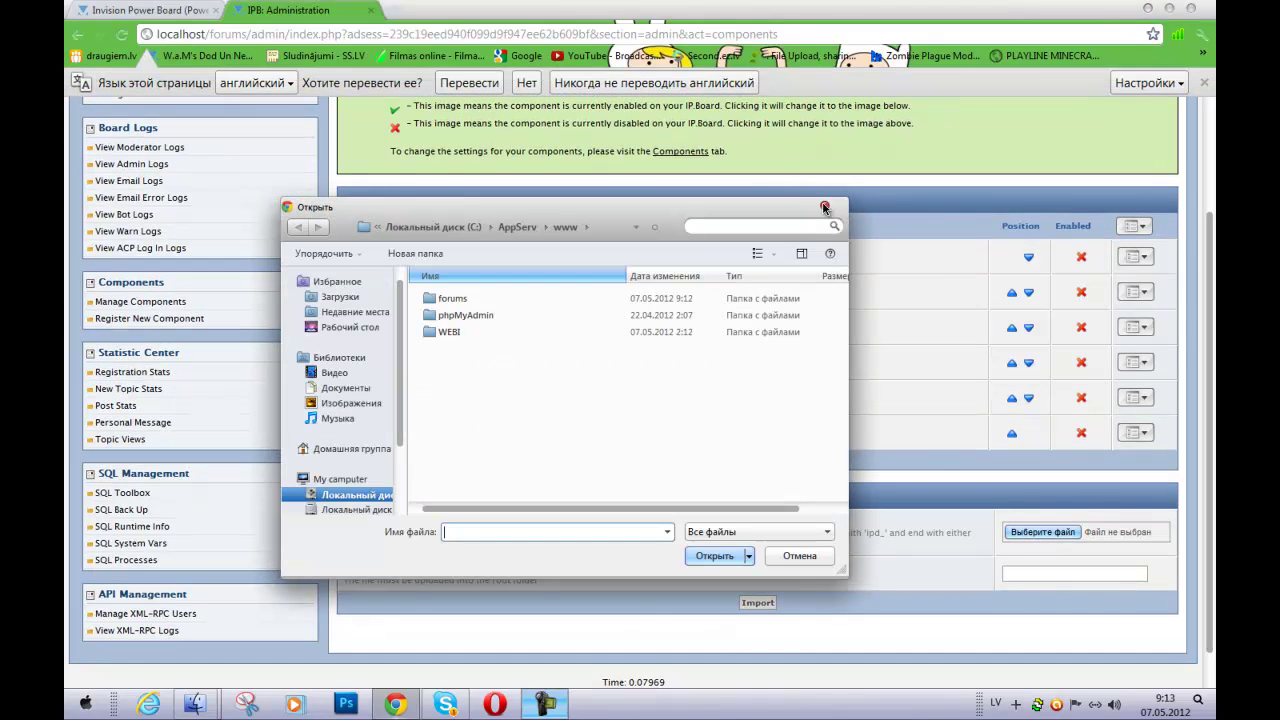
pyautogui.click(824, 206)
pyautogui.scroll(3, 788, 256)
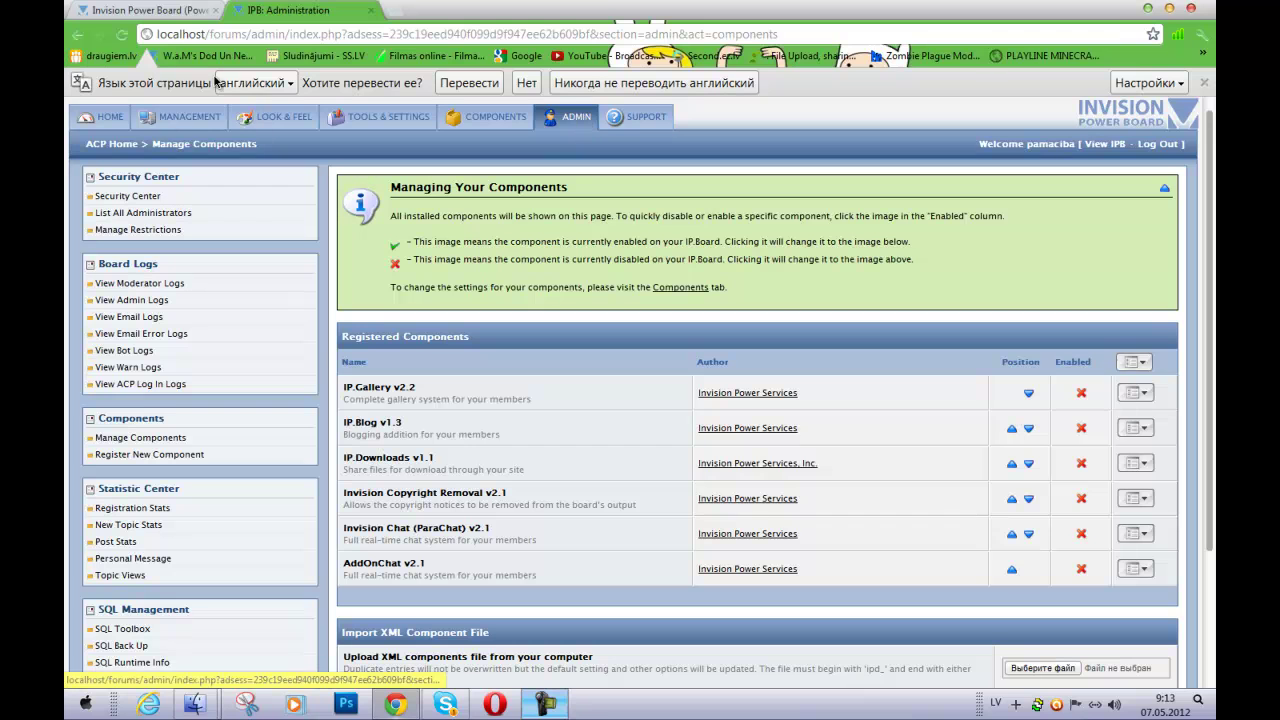
pyautogui.click(580, 121)
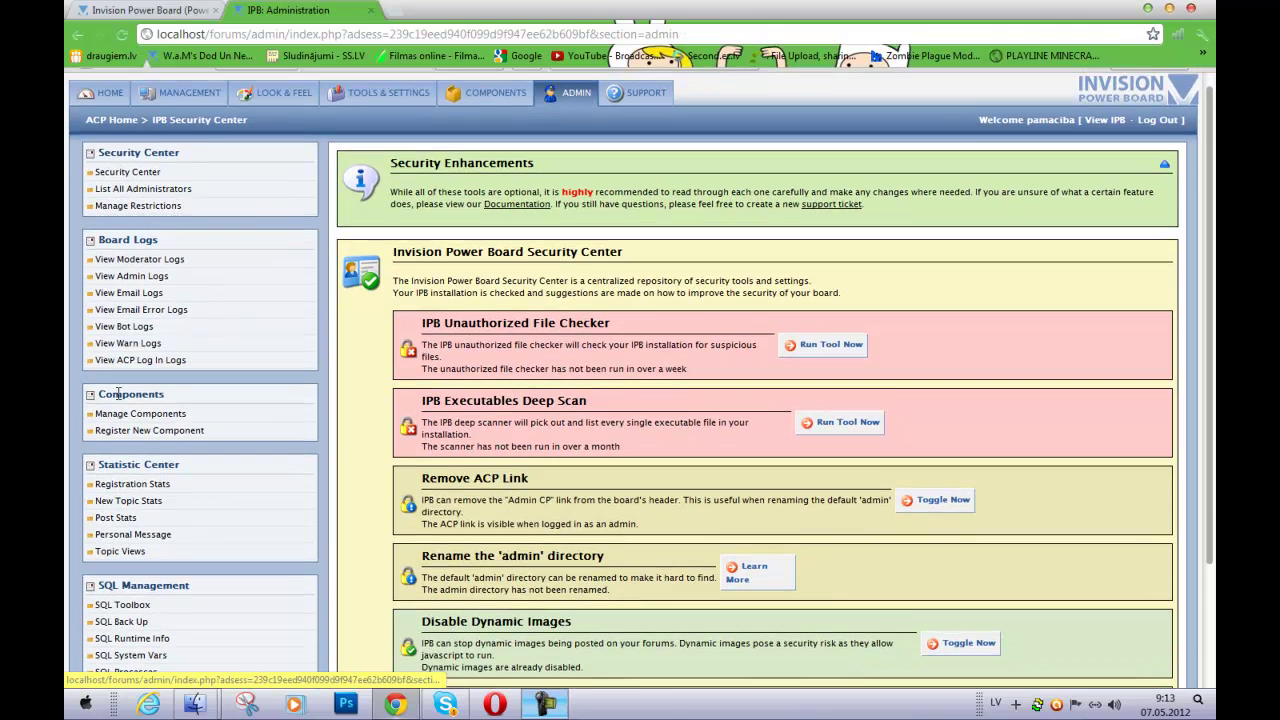
pyautogui.click(123, 447)
# Import ipd_components.xml from the forums folder as an XML component file and open the Components section.
pyautogui.scroll(-3, 264, 436)
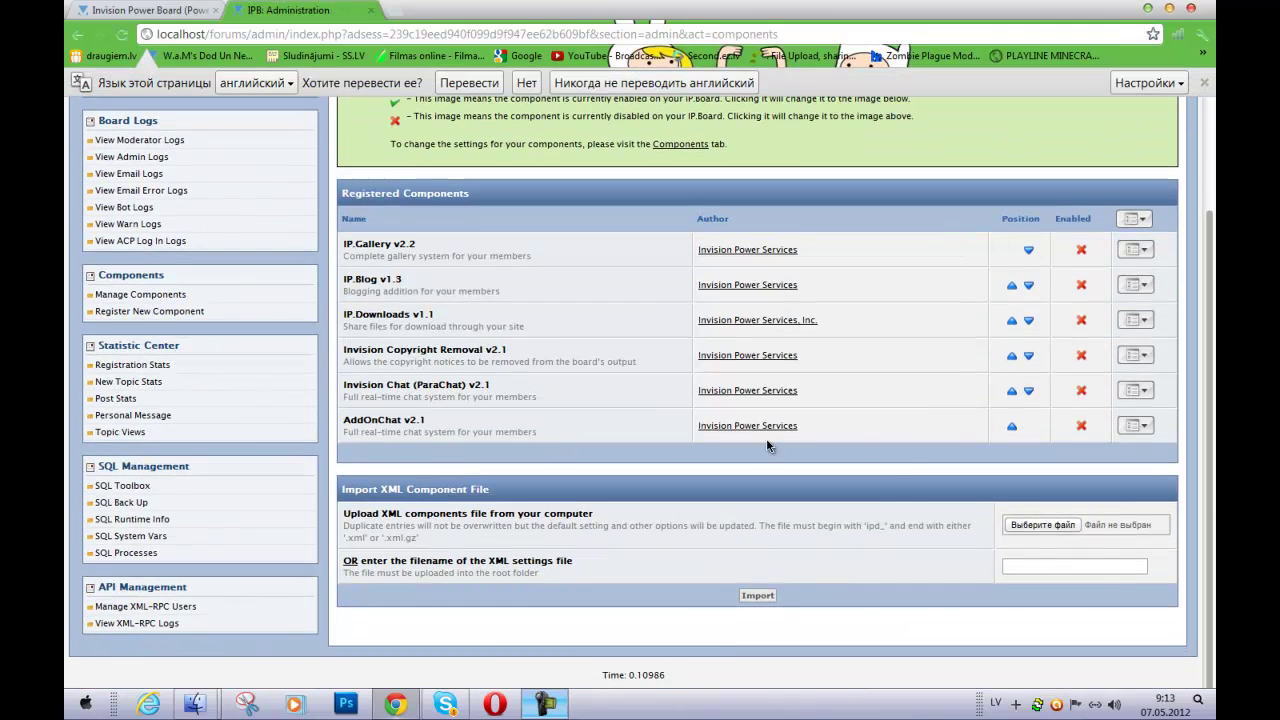
pyautogui.click(1030, 537)
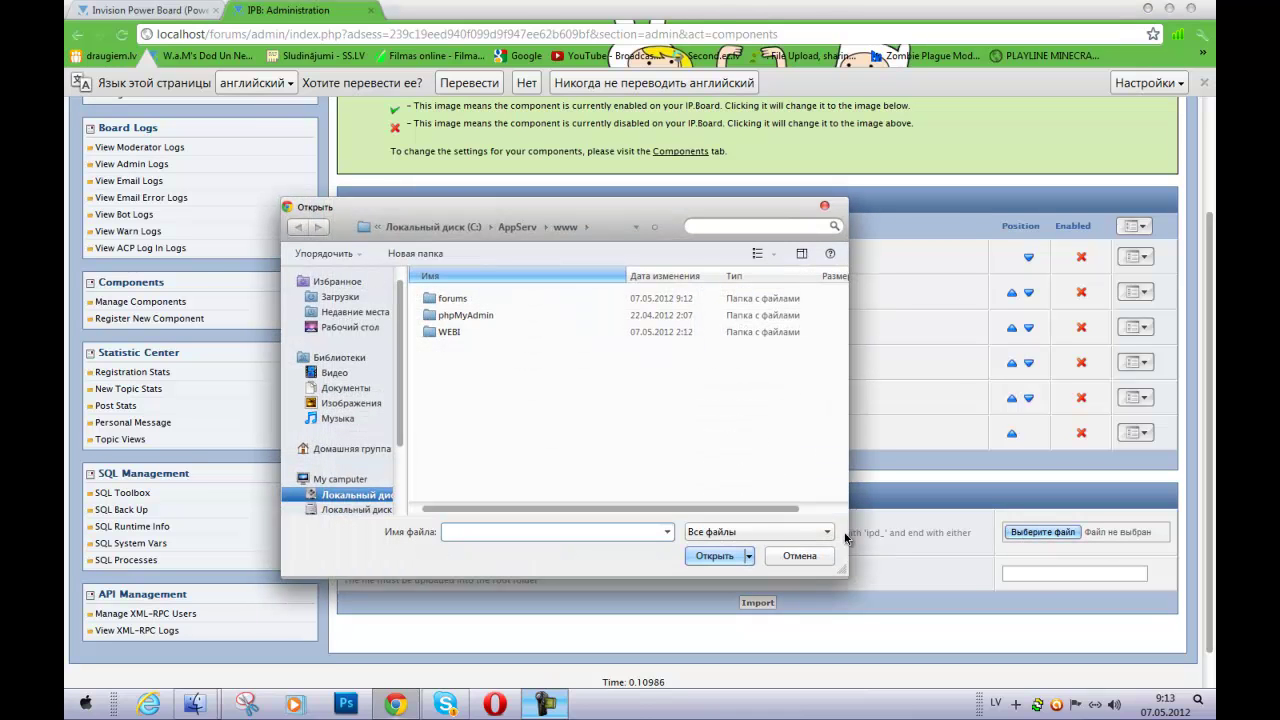
pyautogui.doubleClick(455, 298)
pyautogui.scroll(-5, 480, 400)
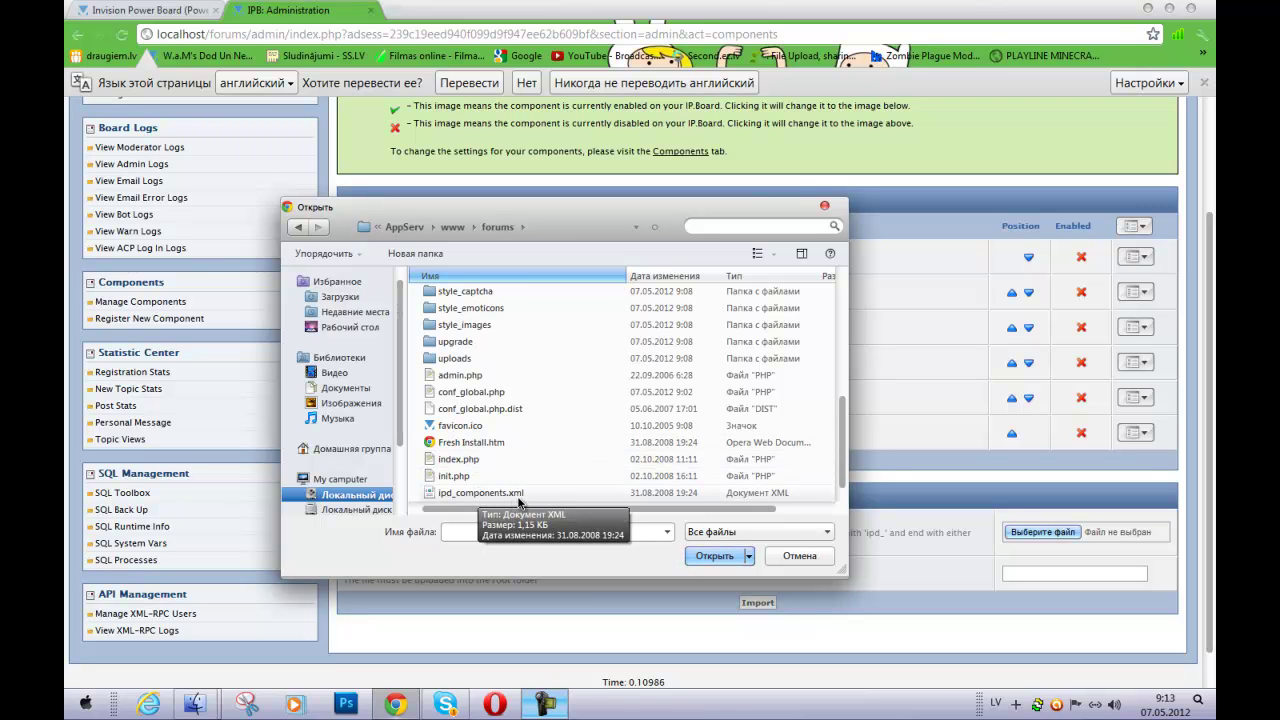
pyautogui.doubleClick(519, 494)
pyautogui.click(756, 604)
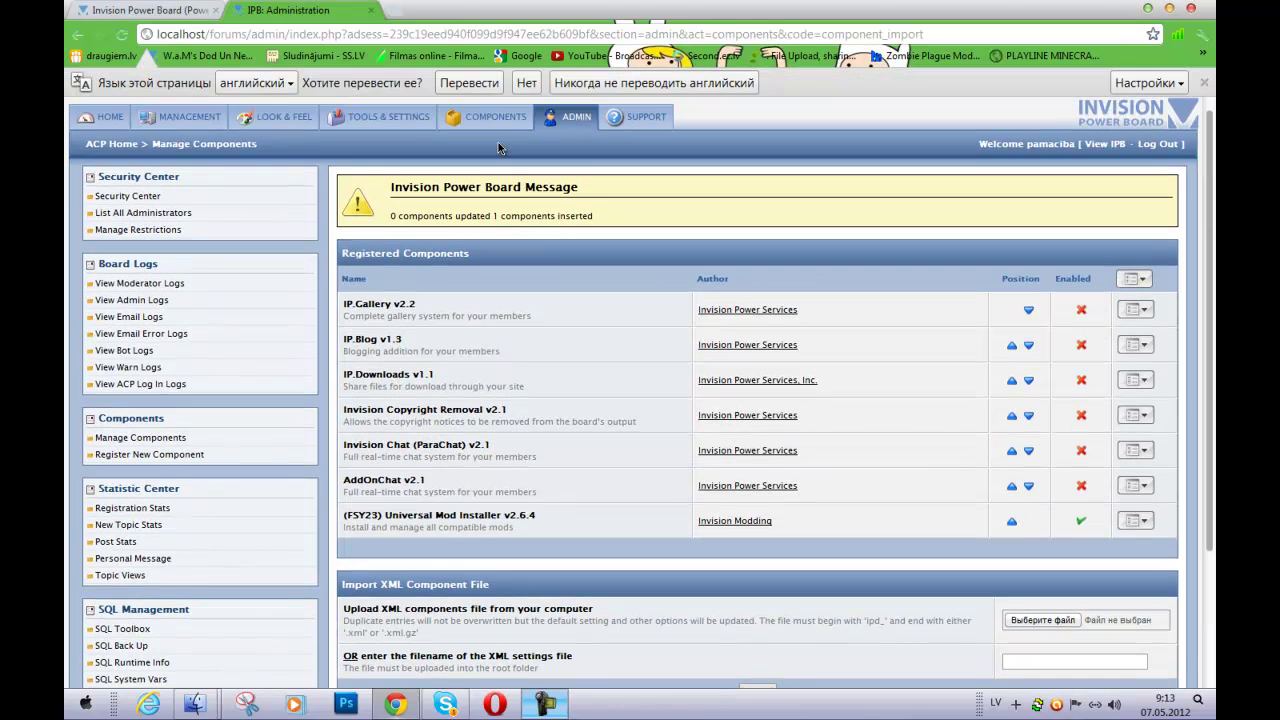
pyautogui.click(495, 117)
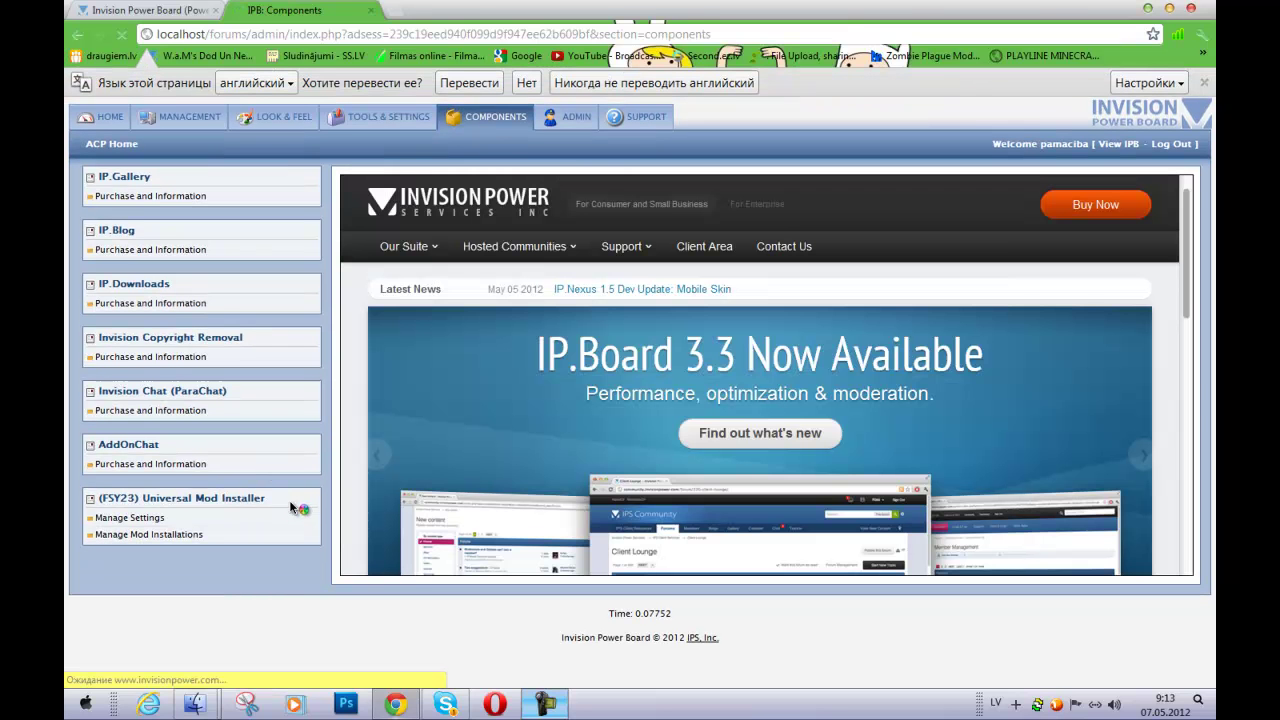
pyautogui.moveTo(290, 505); pyautogui.dragTo(115, 500)
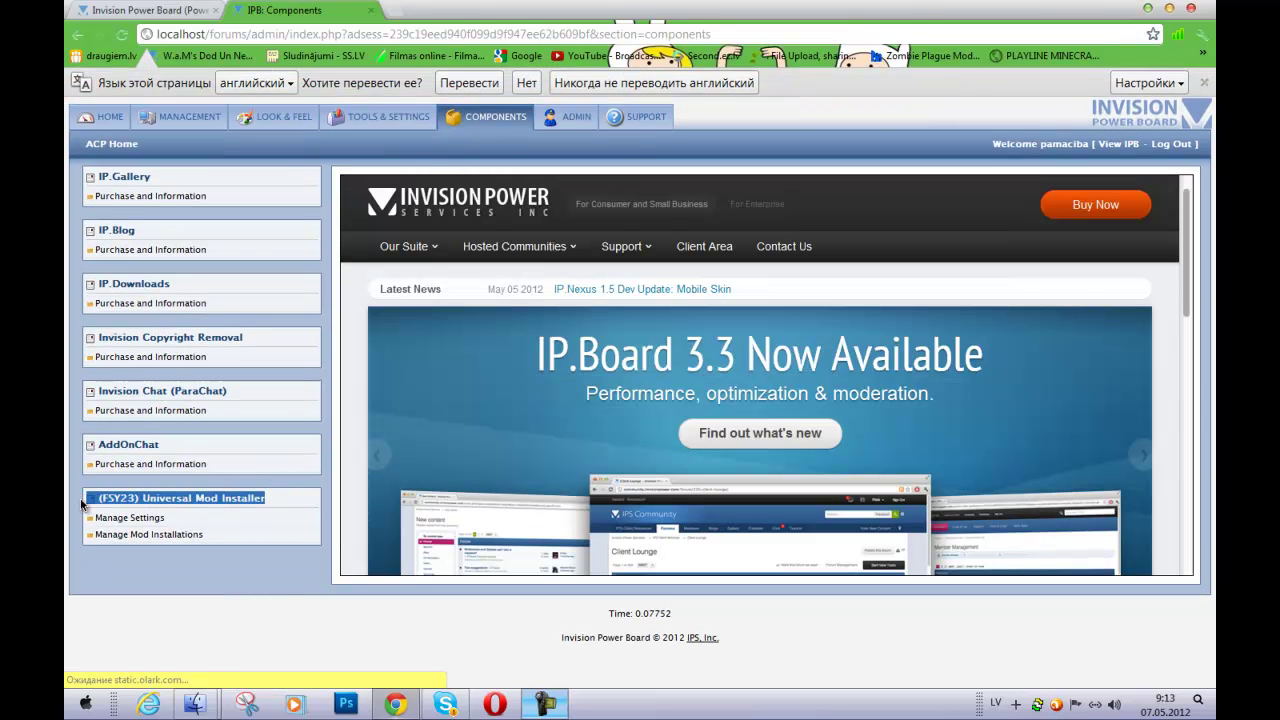
pyautogui.click(281, 508)
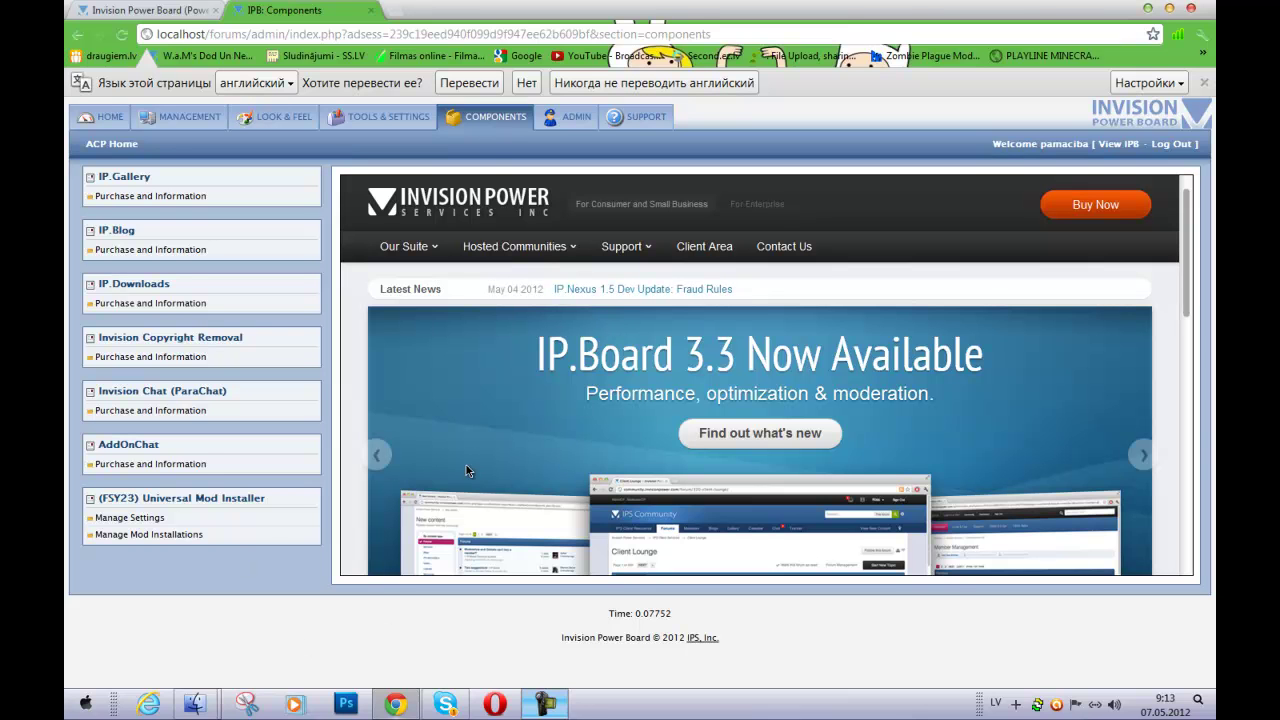
# Switch to the file windows and open the forums folder in www and the Čats folder in UMI un ČATS.
pyautogui.click(1147, 8)
pyautogui.scroll(2, 858, 400)
pyautogui.click(676, 204)
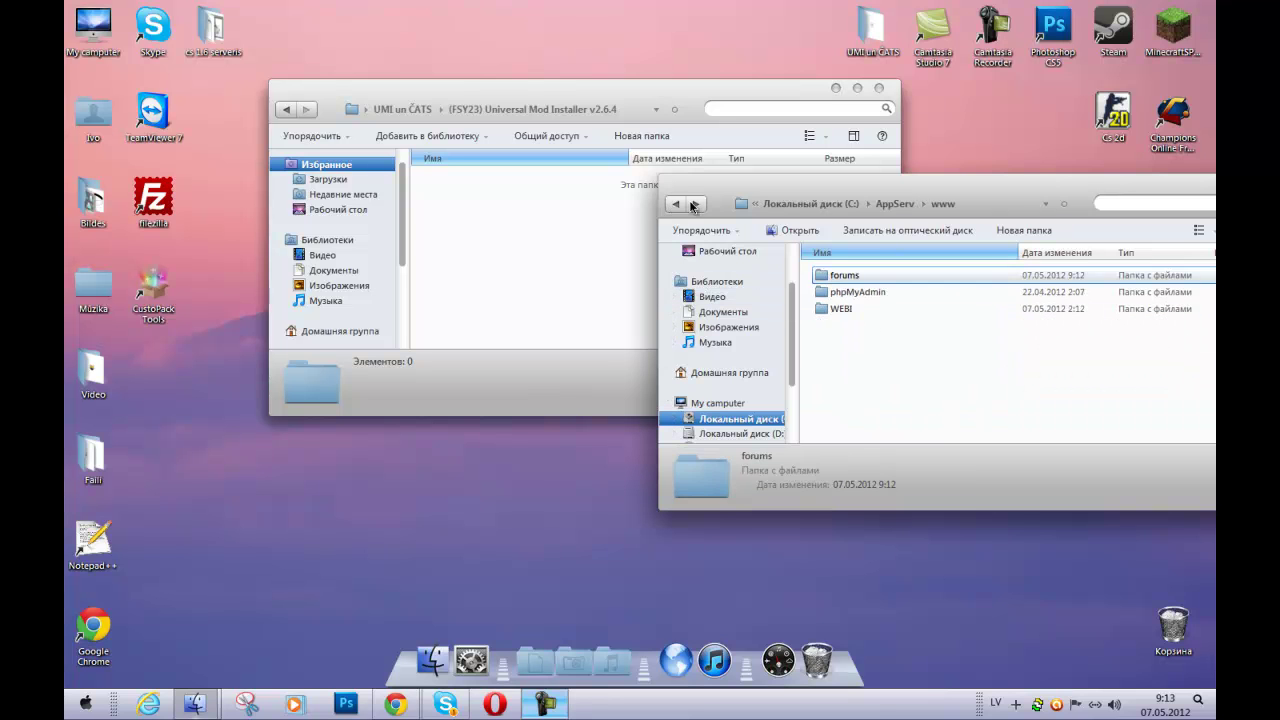
pyautogui.click(420, 196)
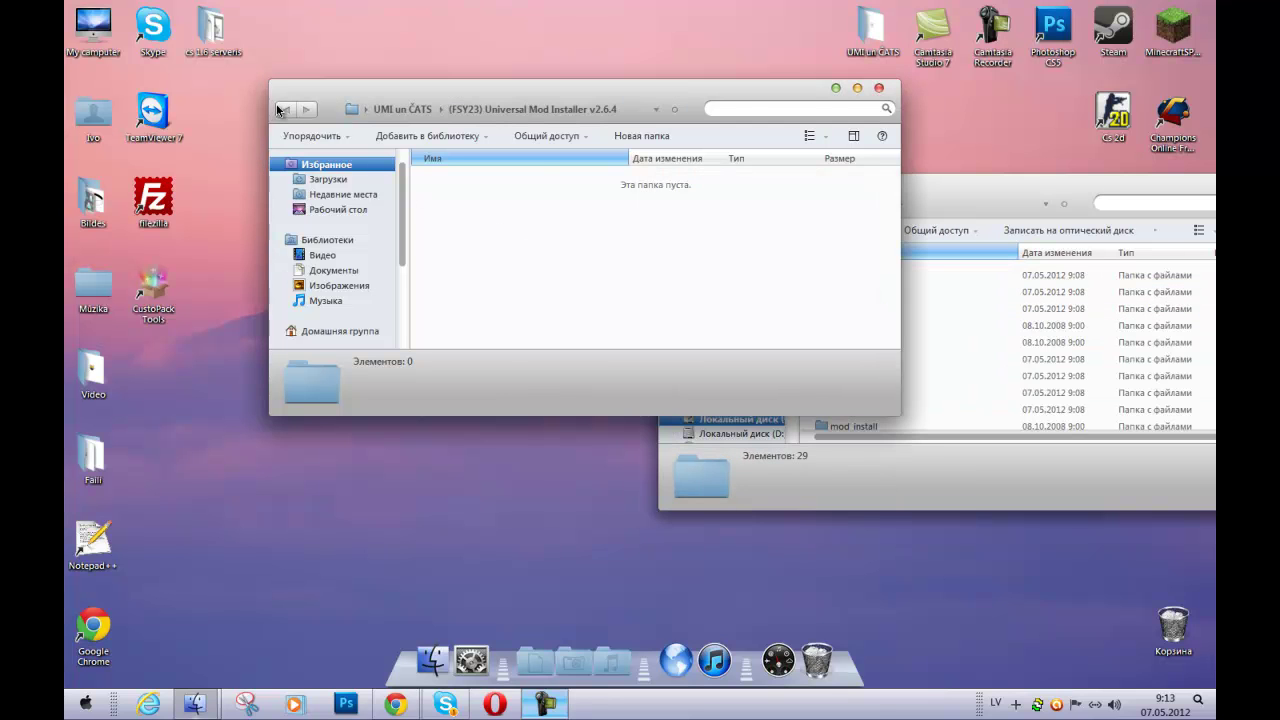
pyautogui.click(283, 109)
pyautogui.doubleClick(458, 198)
pyautogui.moveTo(474, 289); pyautogui.dragTo(452, 172)
pyautogui.moveTo(484, 100); pyautogui.dragTo(338, 42)
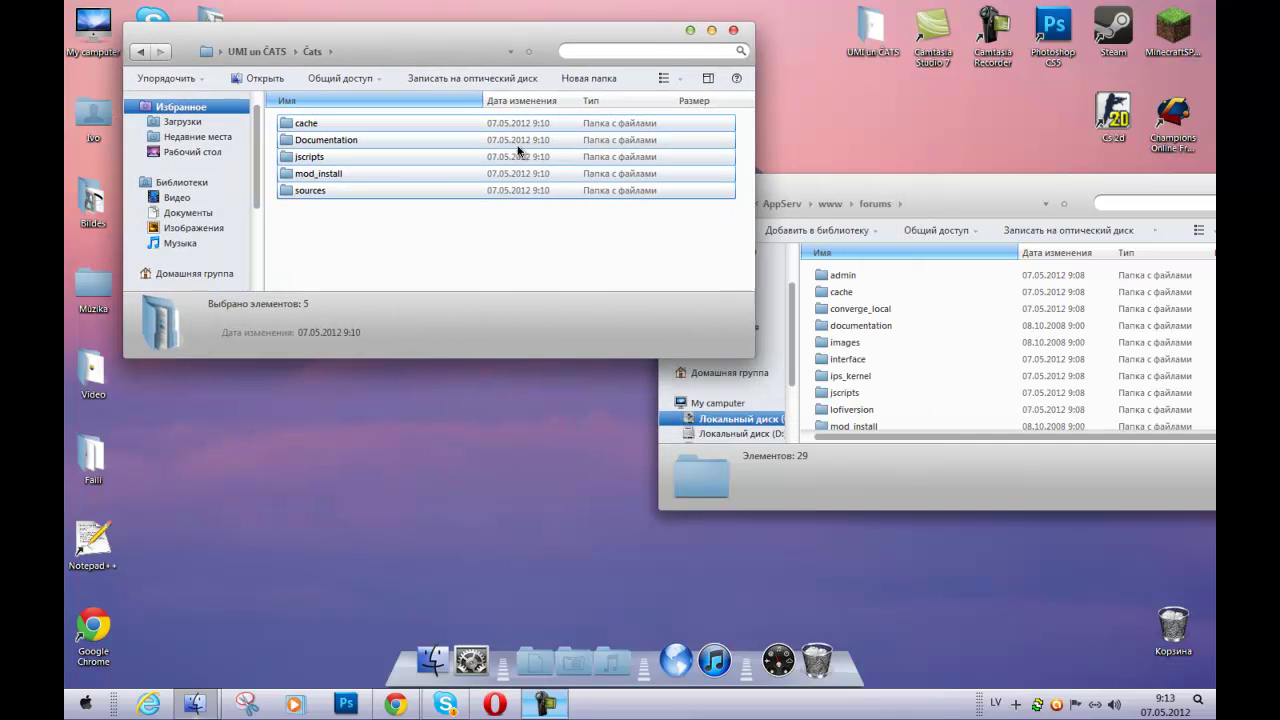
# Move all of the Čats folder's contents into forums, merging the existing folders.
pyautogui.click(850, 376)
pyautogui.scroll(-5, 846, 371)
pyautogui.click(430, 241)
pyautogui.moveTo(430, 241); pyautogui.dragTo(328, 94)
pyautogui.moveTo(335, 146); pyautogui.dragTo(922, 373)
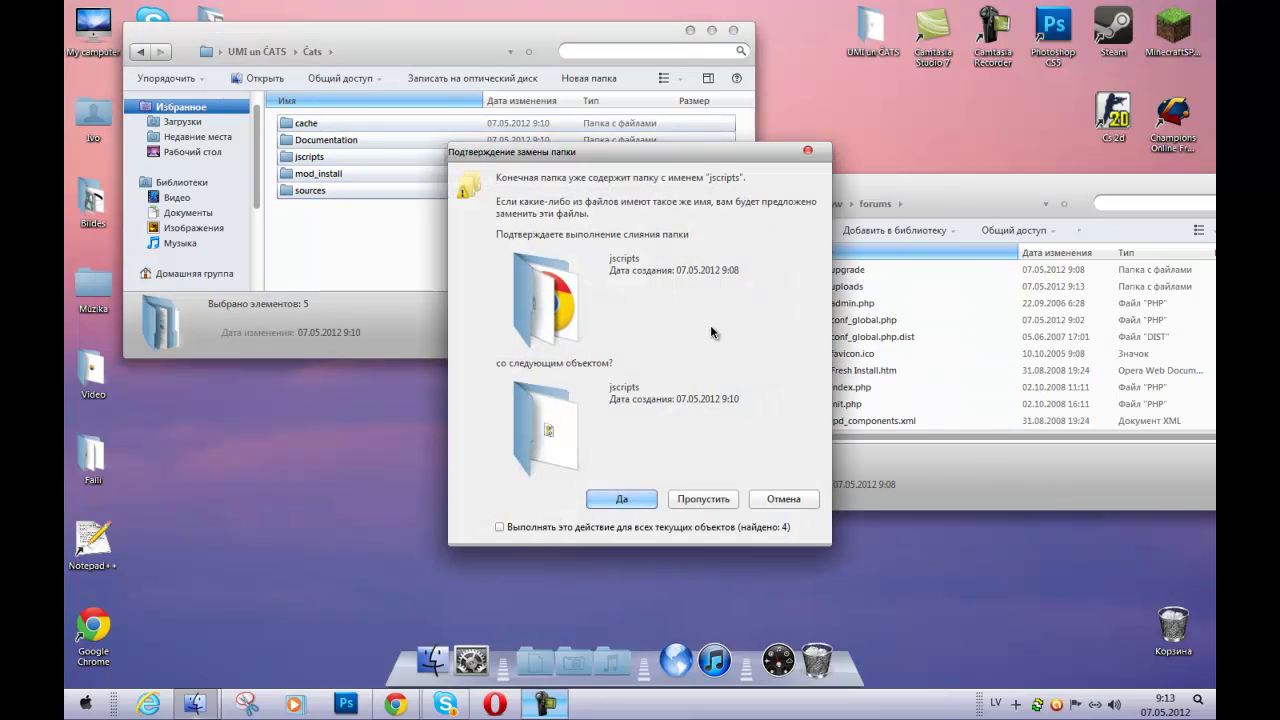
pyautogui.click(634, 502)
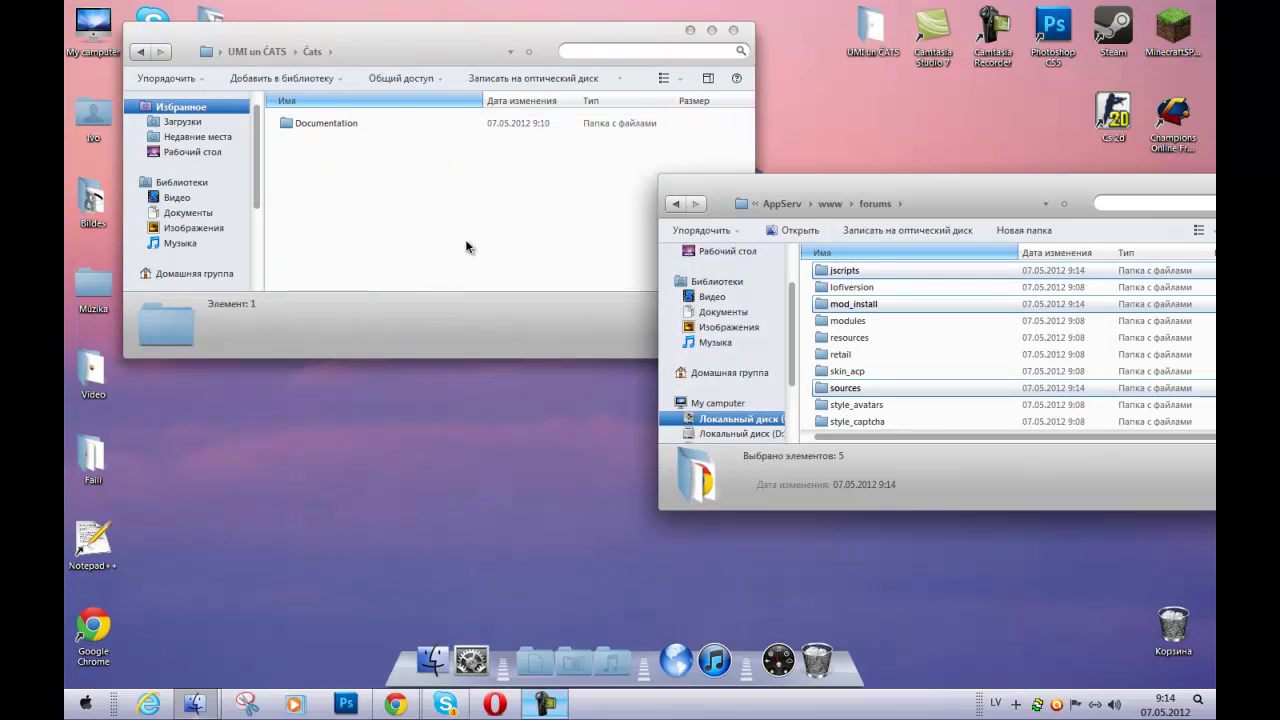
pyautogui.moveTo(323, 123); pyautogui.dragTo(903, 356)
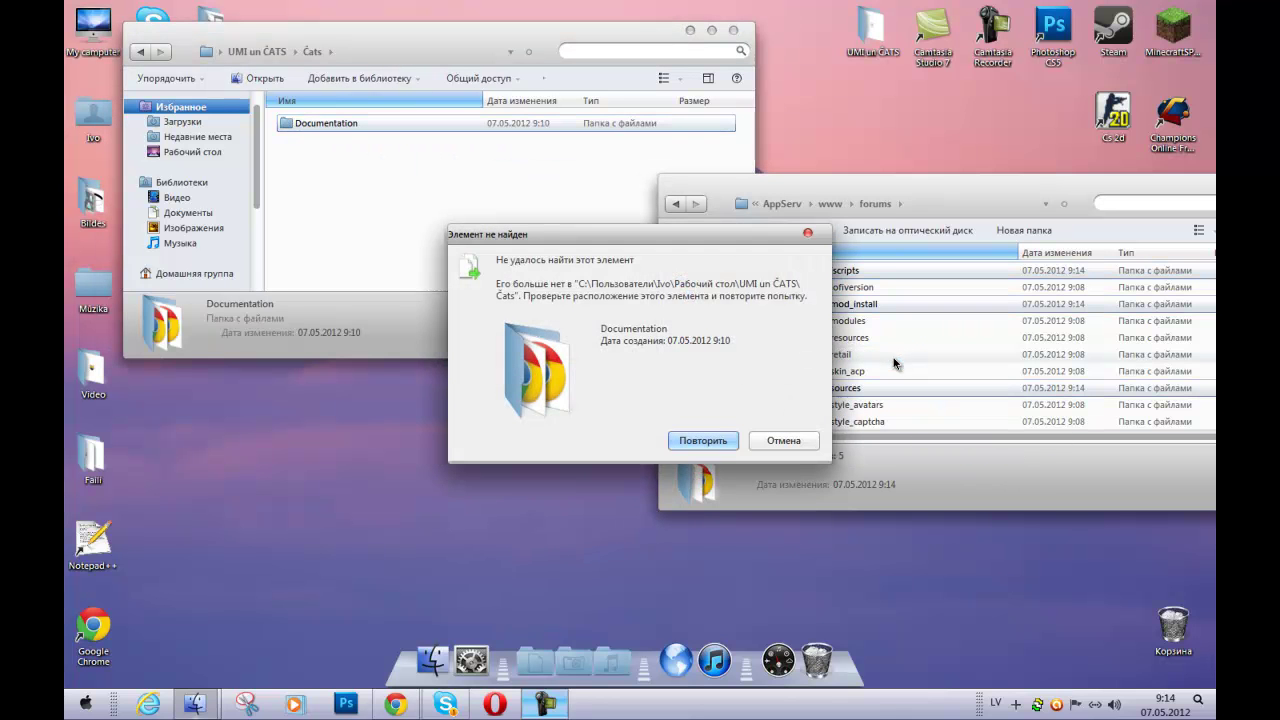
pyautogui.click(796, 441)
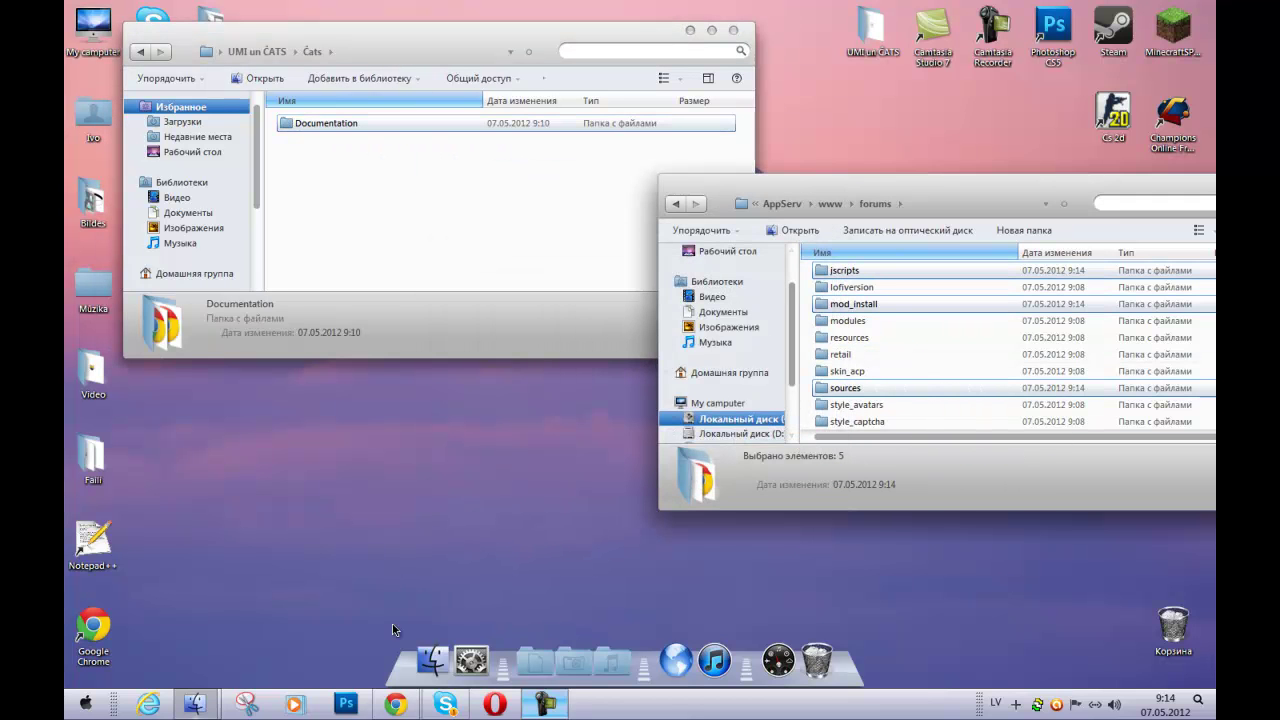
# Switch to Chrome, reload the forum's front page and open Manage Mod Installations under (FSY23) Universal Mod Installer.
pyautogui.click(396, 704)
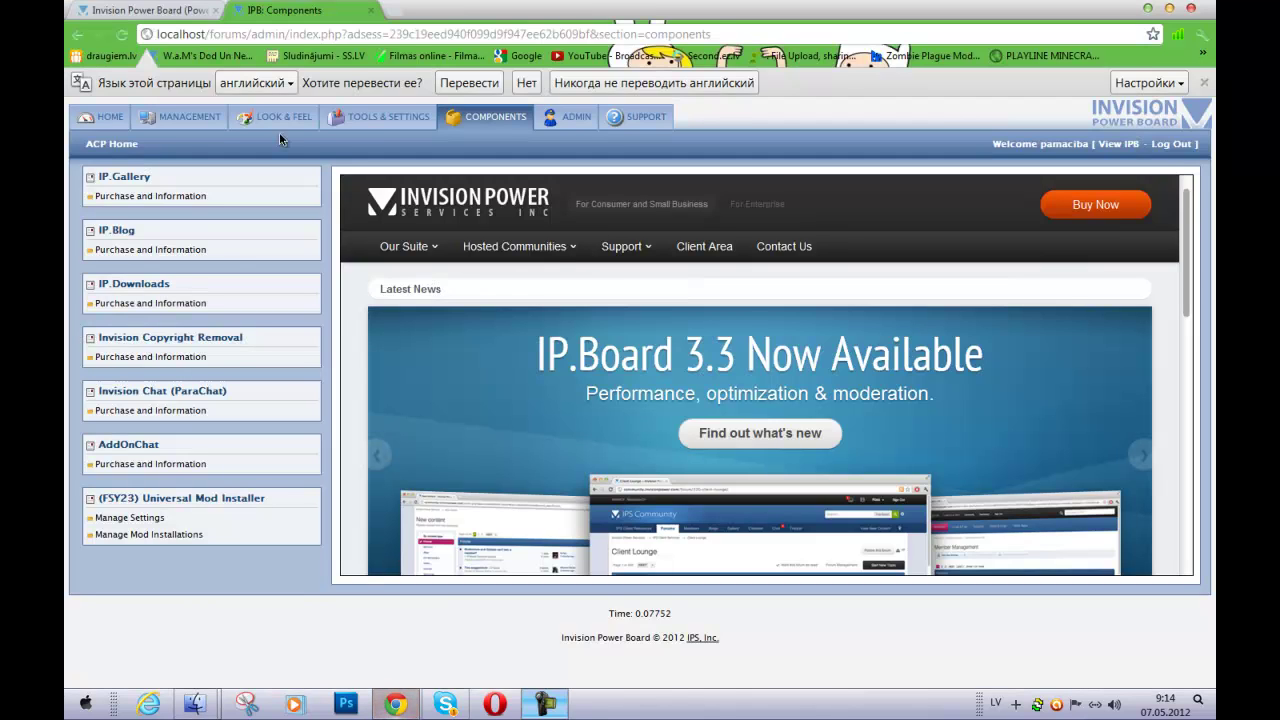
pyautogui.click(165, 12)
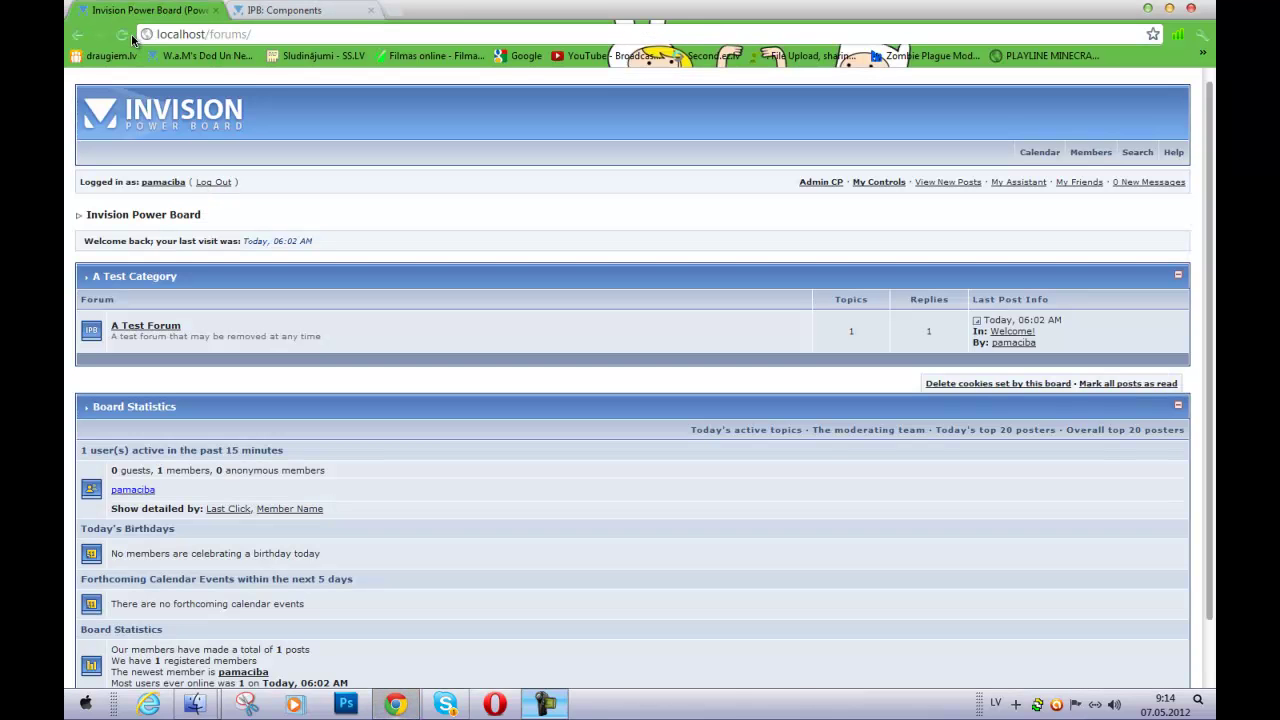
pyautogui.click(127, 36)
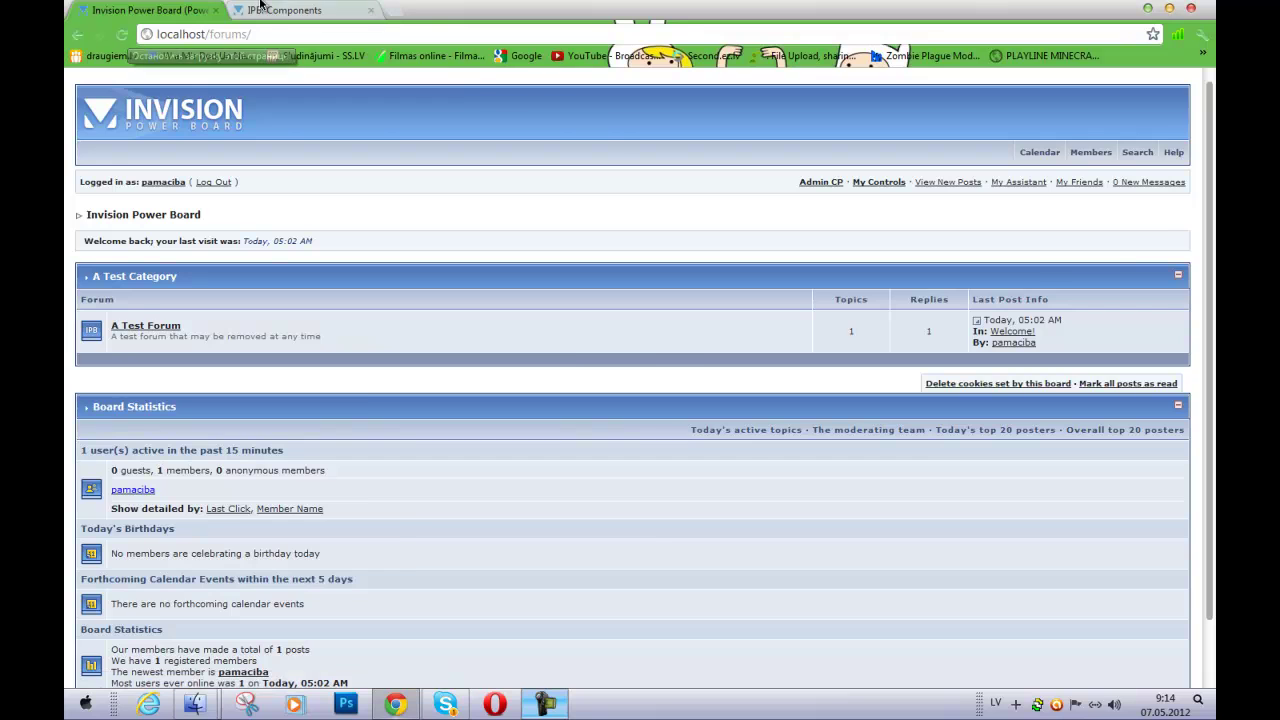
pyautogui.hotkey('ctrl', 'Tab')
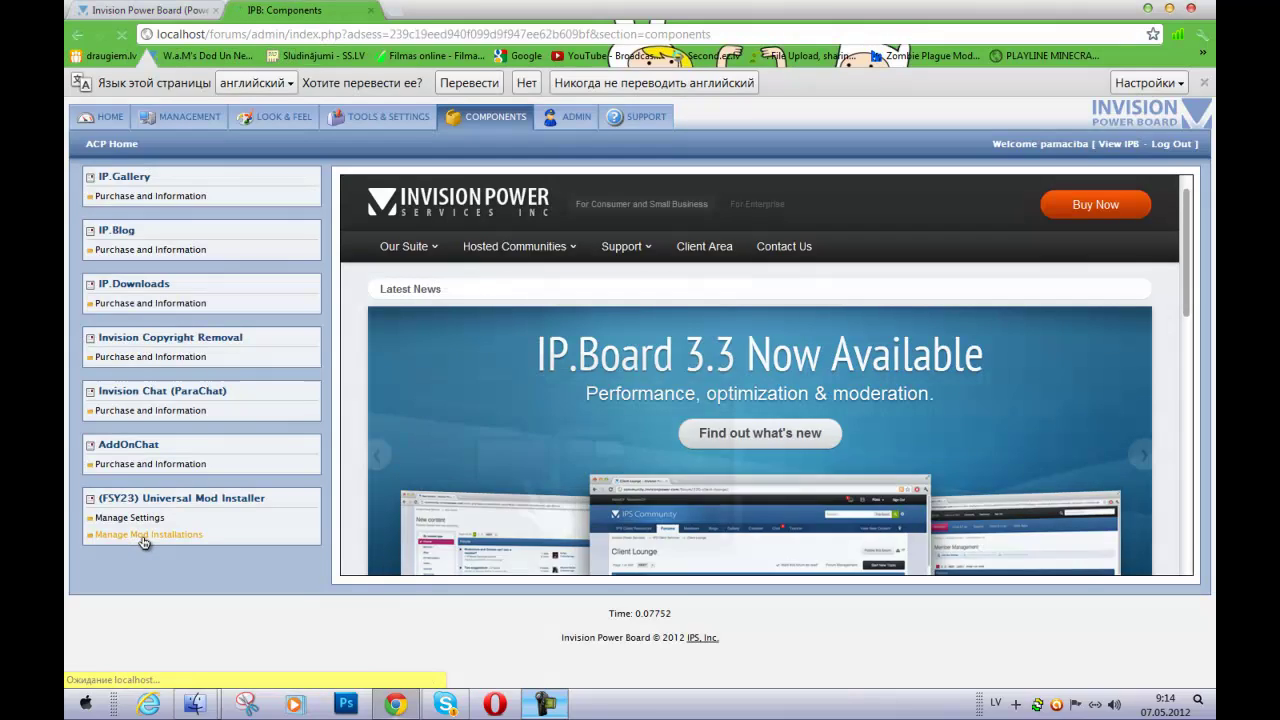
pyautogui.click(145, 540)
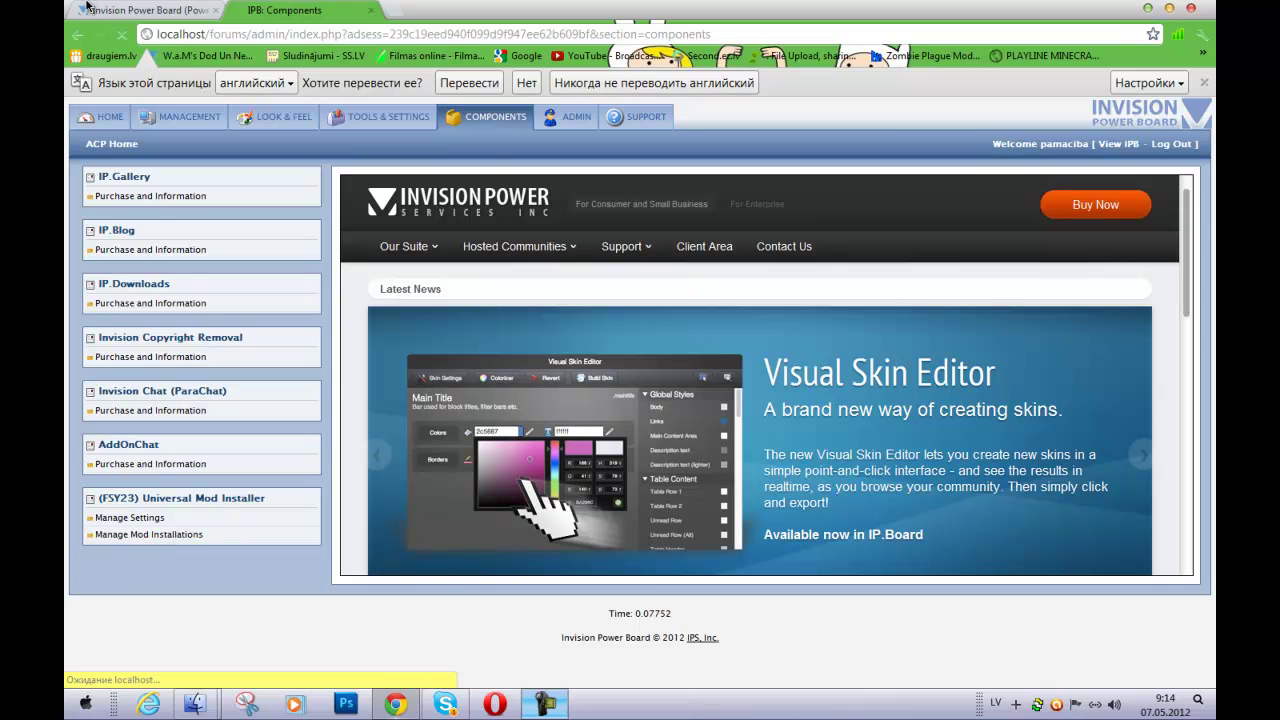
pyautogui.click(180, 12)
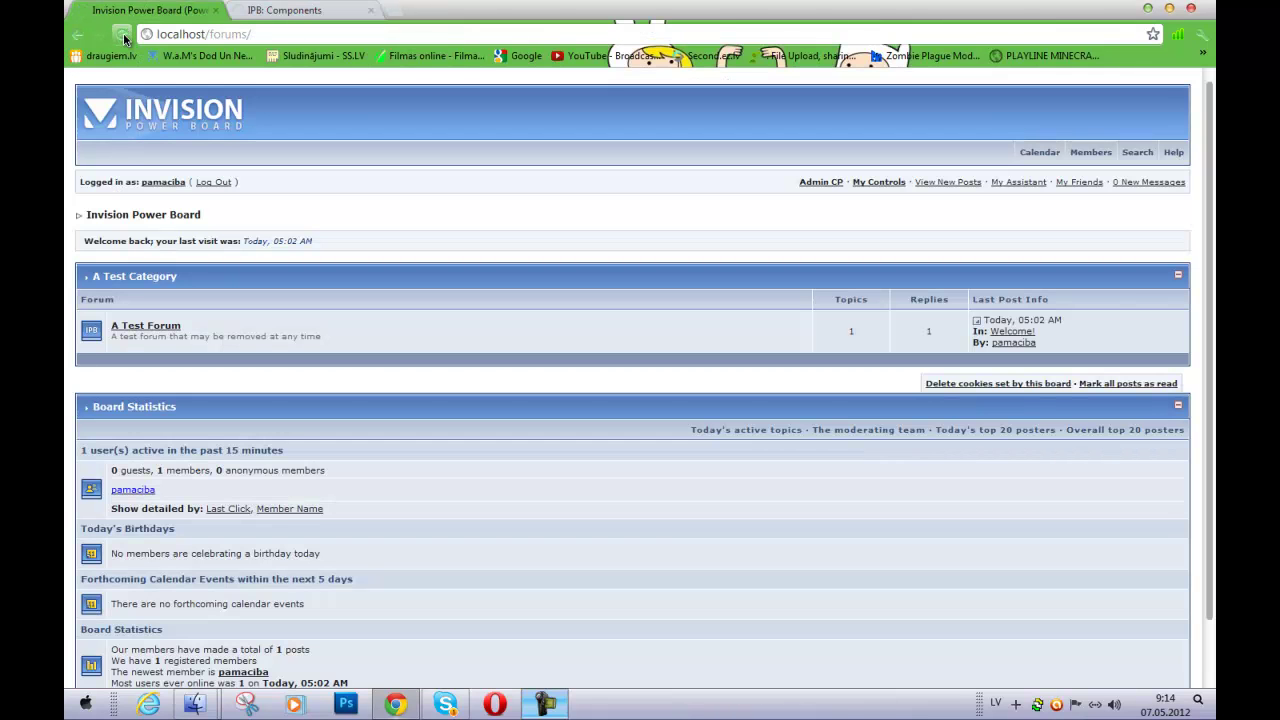
pyautogui.click(124, 36)
pyautogui.click(292, 18)
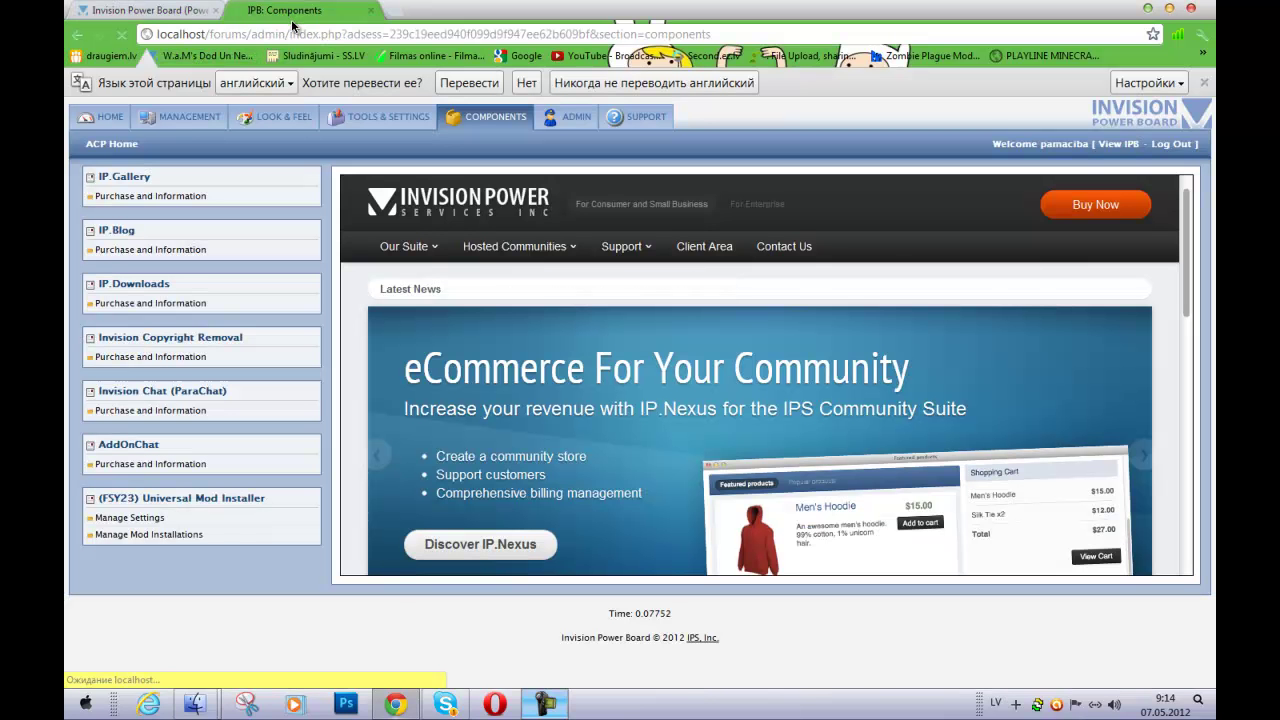
# Try again to move the leftover Documentation folder from Čats into forums.
pyautogui.click(1147, 8)
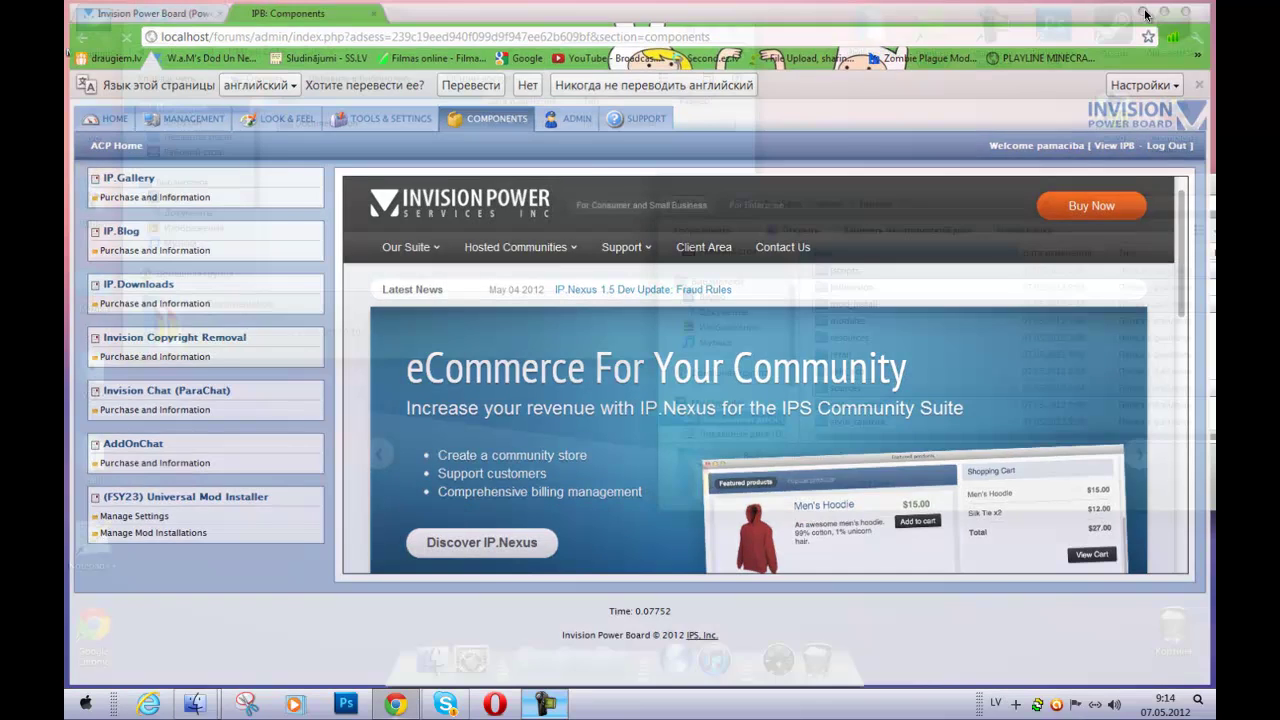
pyautogui.moveTo(310, 123); pyautogui.dragTo(484, 228)
pyautogui.click(949, 422)
pyautogui.scroll(-3, 949, 420)
pyautogui.moveTo(423, 126); pyautogui.dragTo(910, 390)
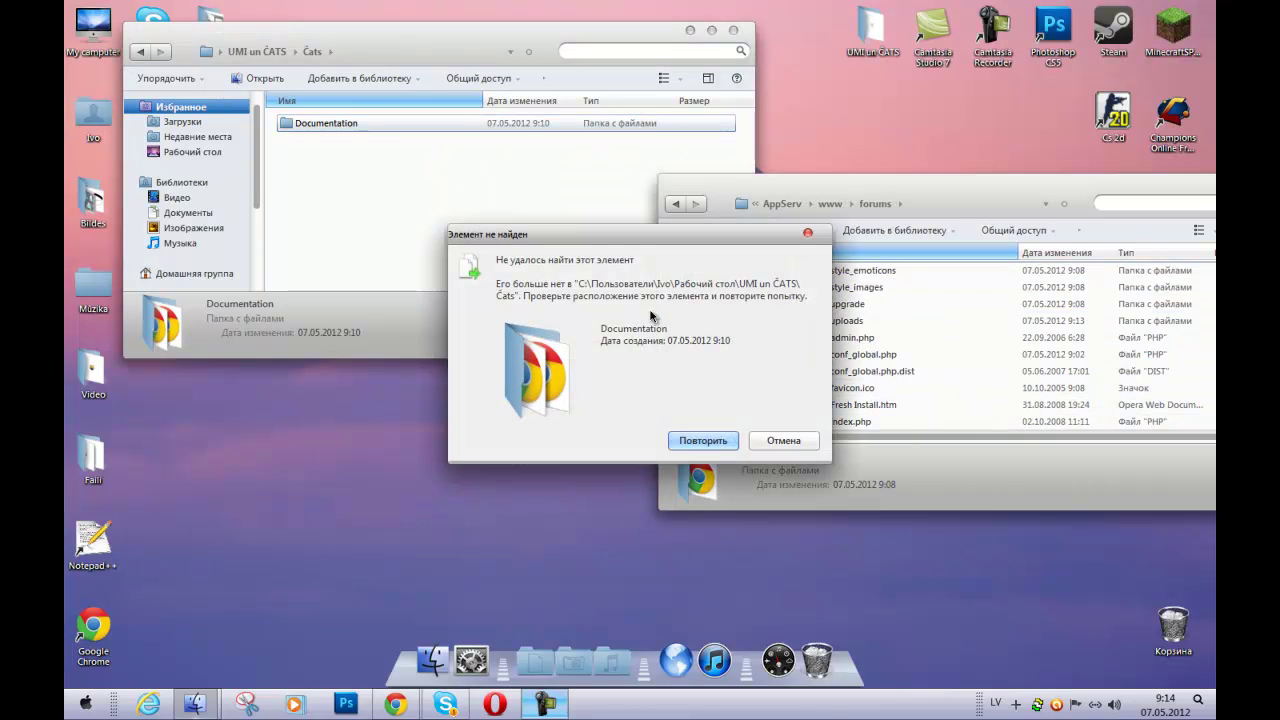
pyautogui.click(691, 439)
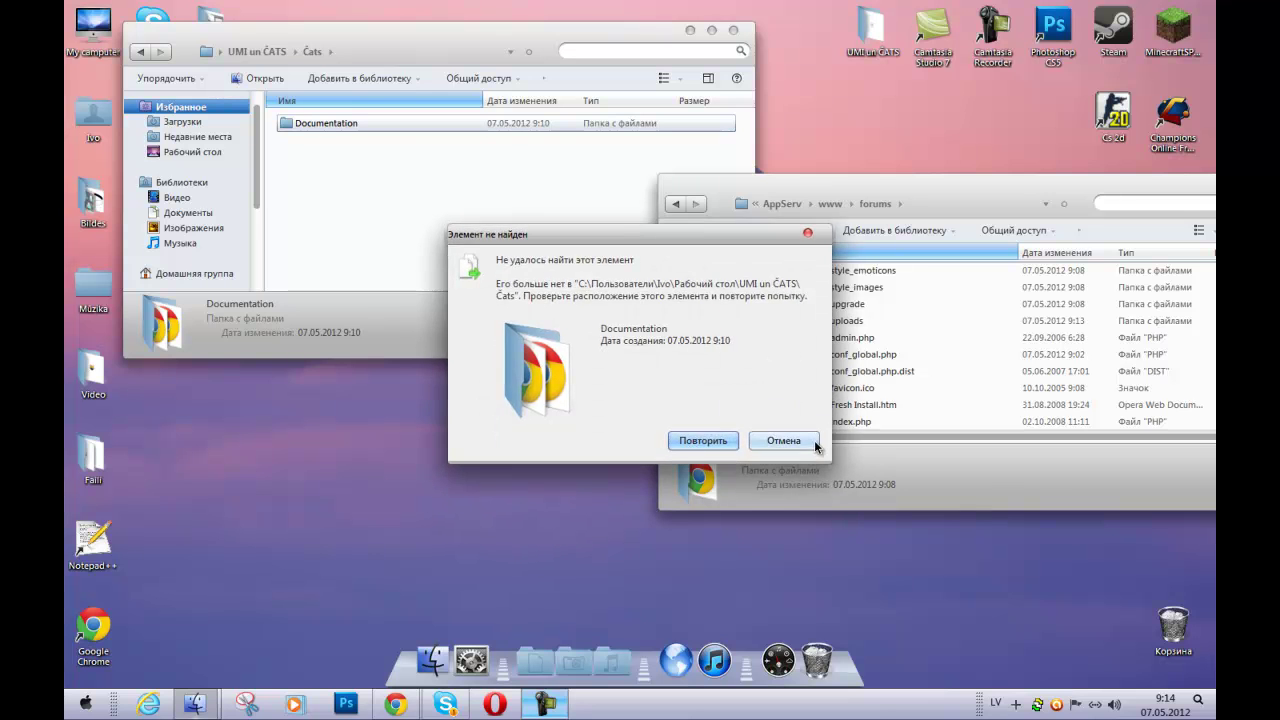
pyautogui.click(795, 443)
# Switch back to Chrome and install the D22-Shoutbox v1.1.2 mod from Available Modifications.
pyautogui.click(396, 704)
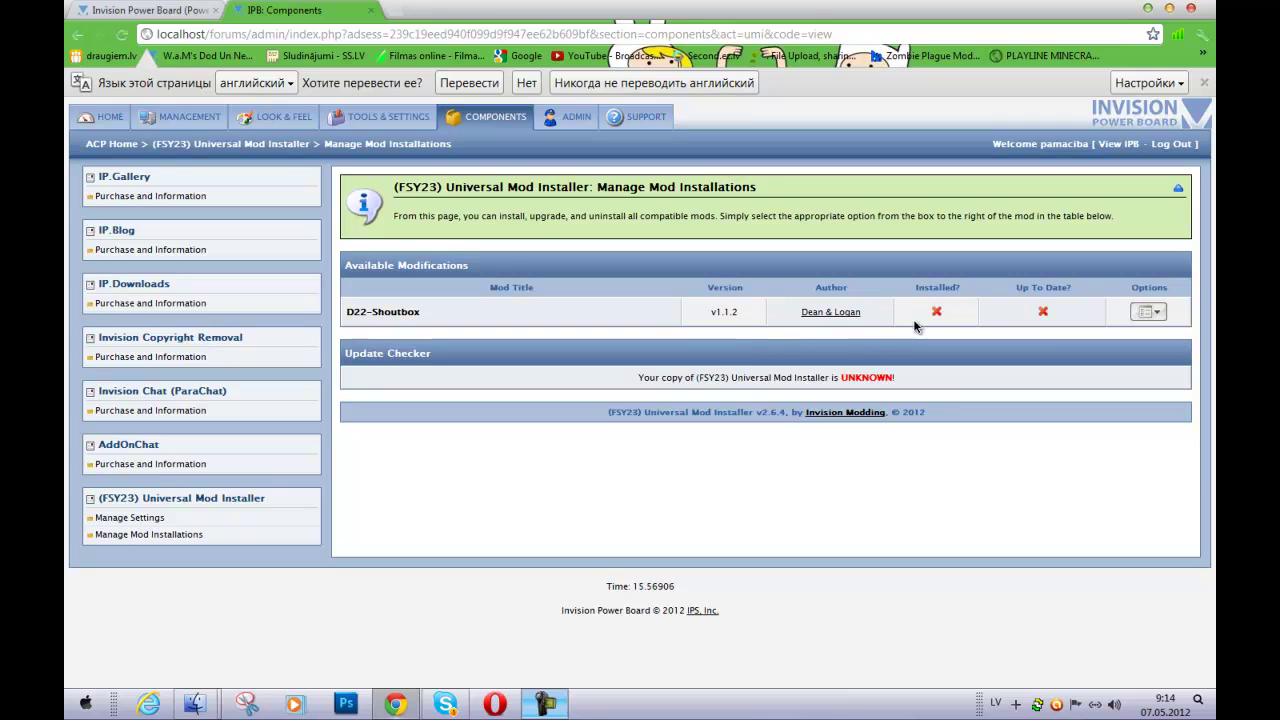
pyautogui.moveTo(968, 290); pyautogui.dragTo(912, 291)
pyautogui.click(515, 314)
pyautogui.click(1150, 312)
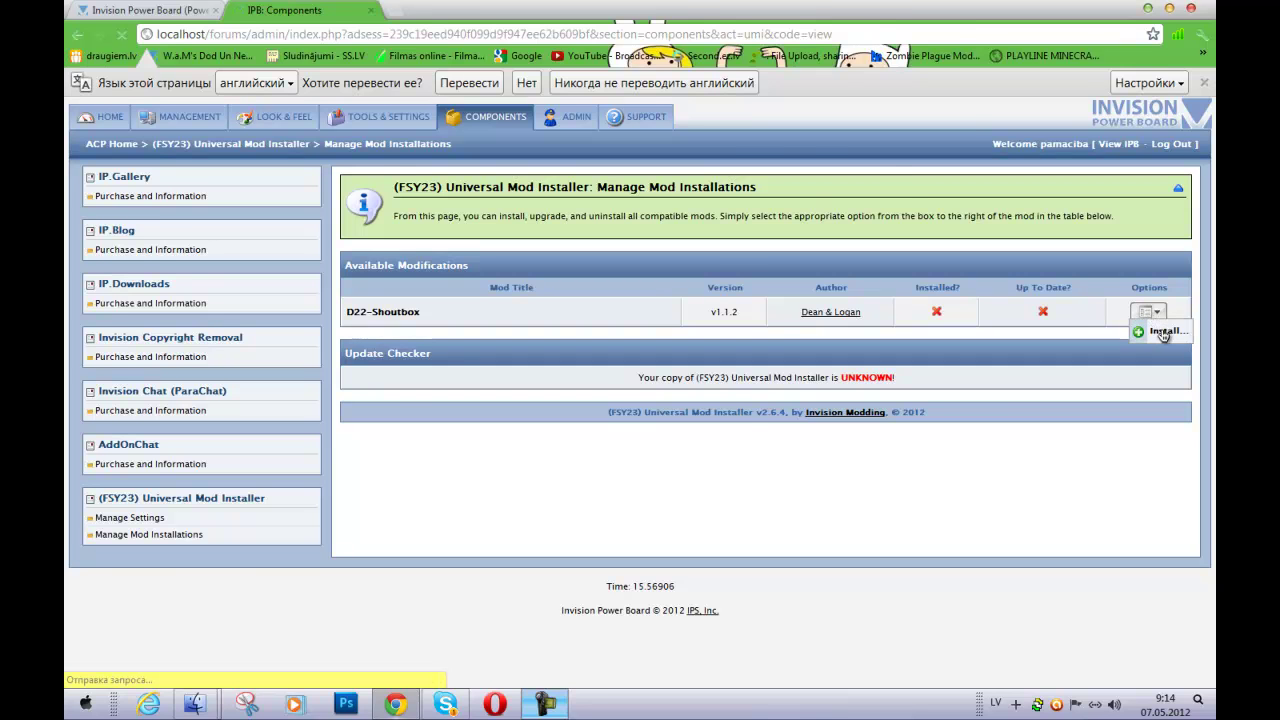
pyautogui.click(1163, 333)
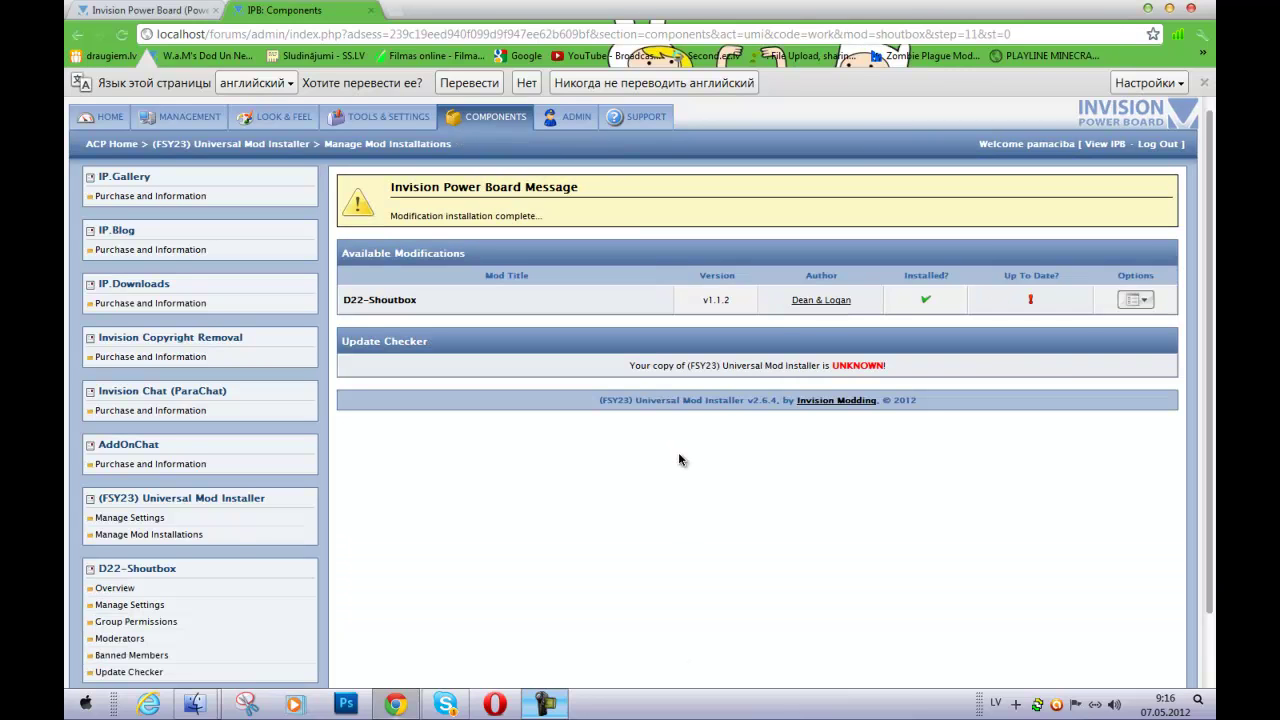
# Check the D22-Shoutbox installation entry and reload the forum's front page to see the mod's effect.
pyautogui.moveTo(1062, 301); pyautogui.dragTo(372, 300)
pyautogui.click(431, 307)
pyautogui.click(85, 10)
pyautogui.click(121, 34)
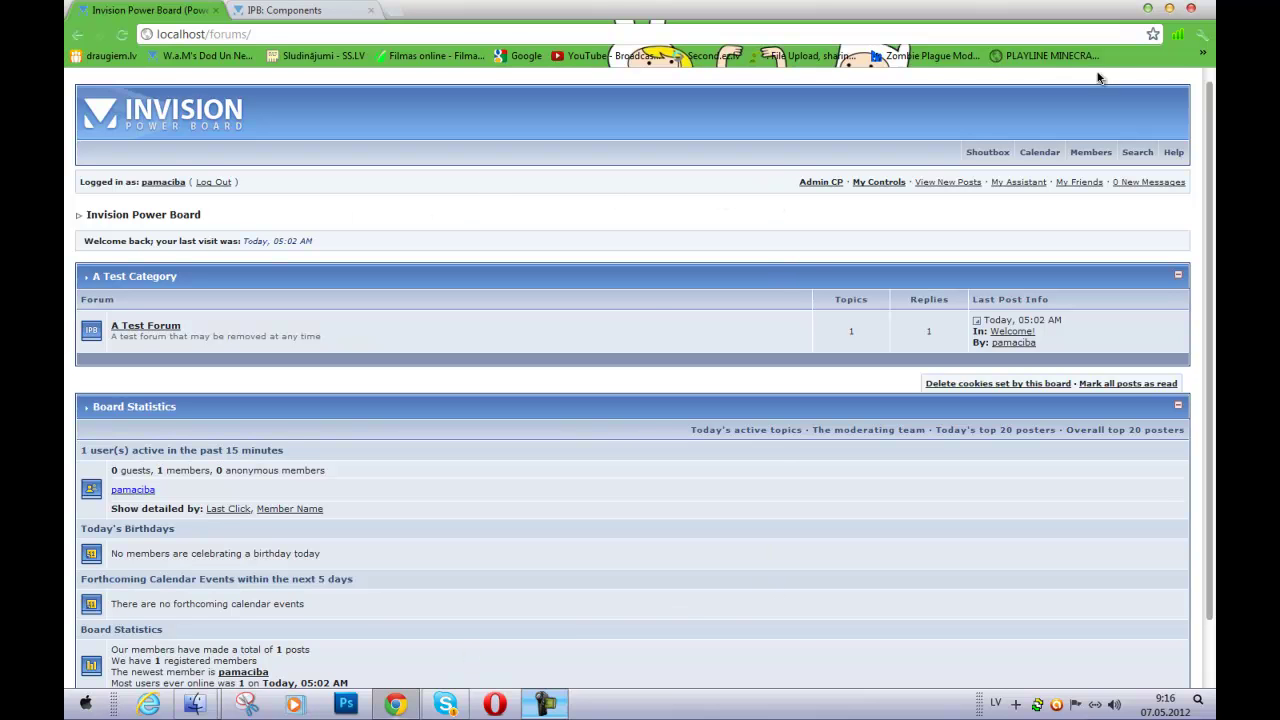
# Return the forums window to www and open install.php from UMI un ČATS in a maximized Notepad++ window.
pyautogui.click(1148, 8)
pyautogui.moveTo(953, 182); pyautogui.dragTo(733, 180)
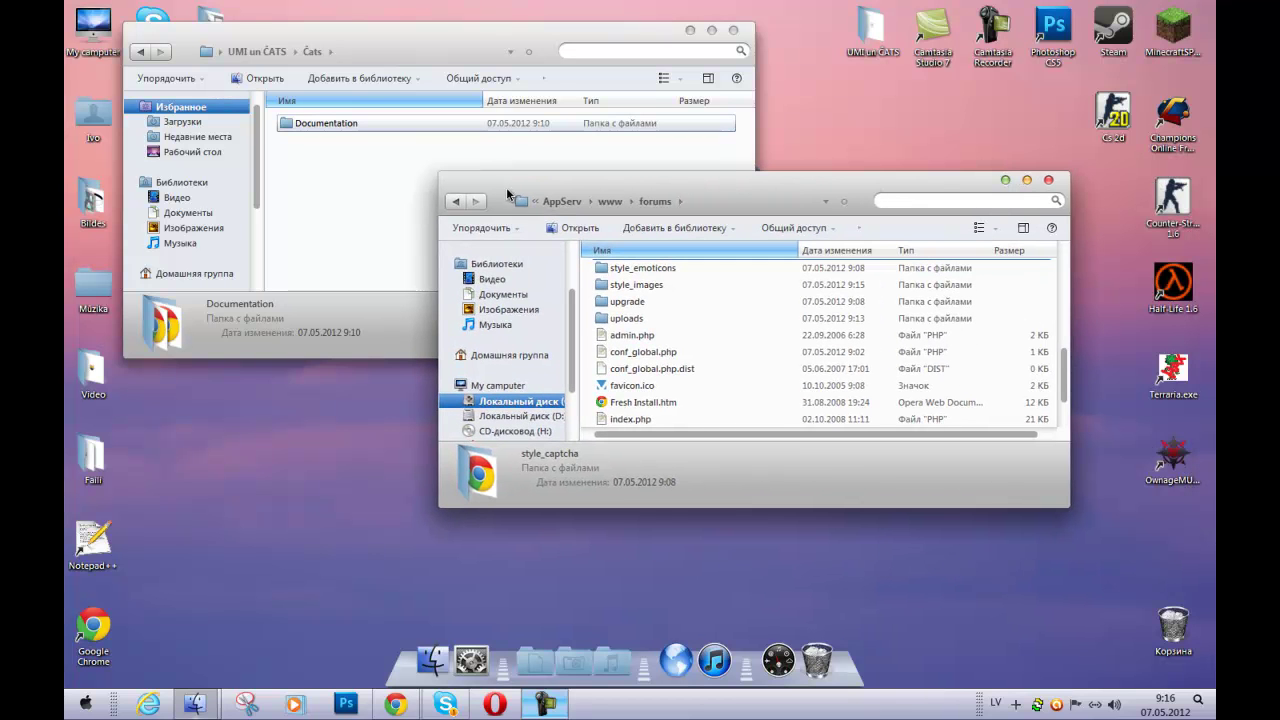
pyautogui.click(457, 201)
pyautogui.click(1003, 181)
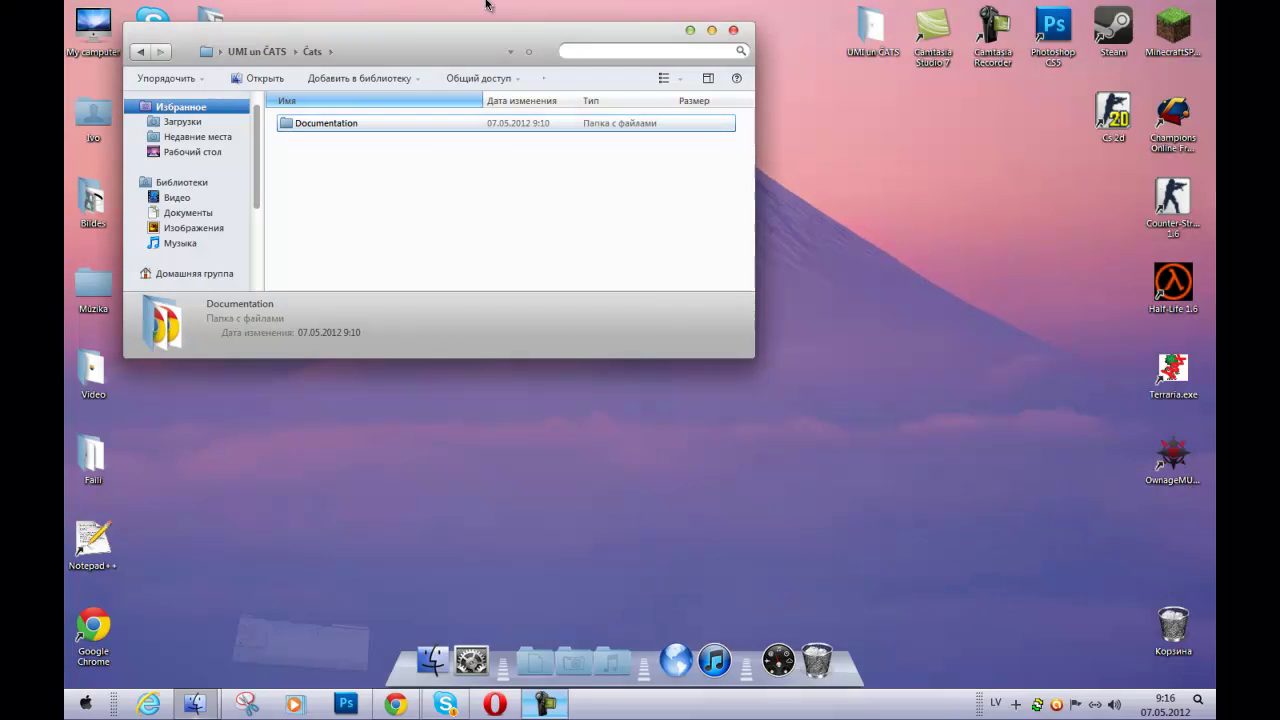
pyautogui.click(151, 54)
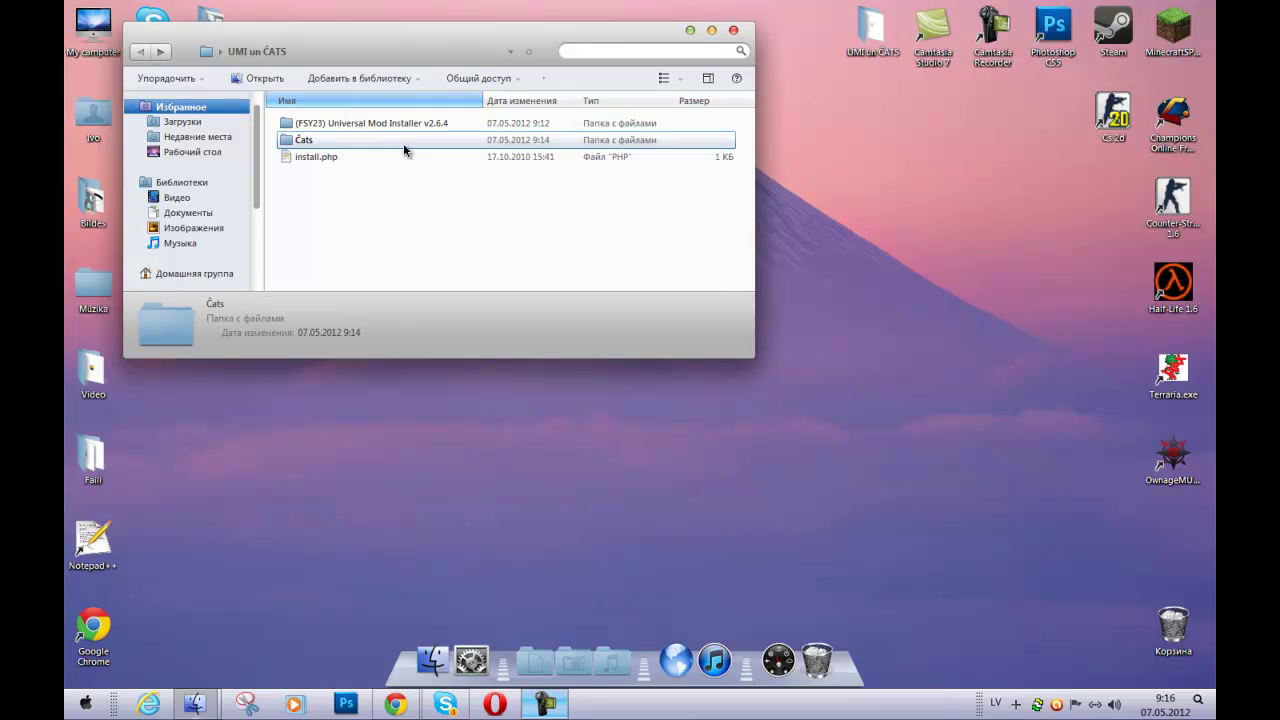
pyautogui.click(311, 155)
pyautogui.doubleClick(311, 155)
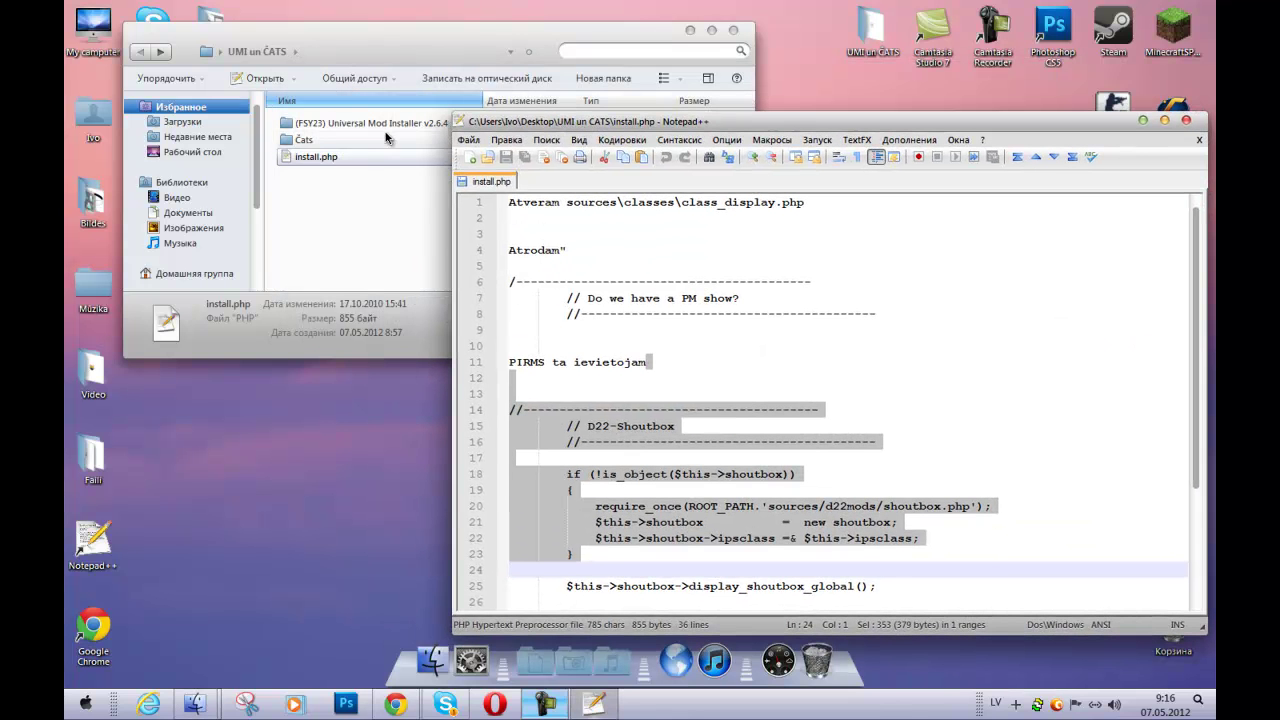
pyautogui.moveTo(666, 126); pyautogui.dragTo(401, 62)
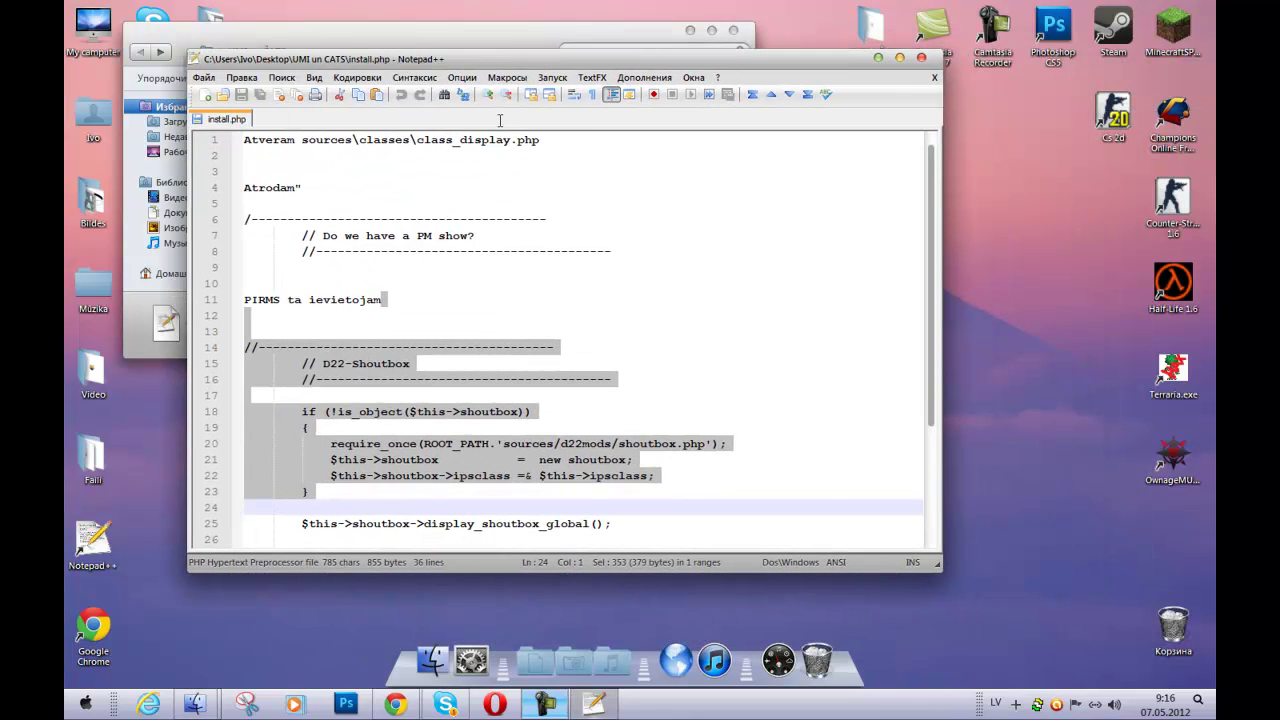
pyautogui.doubleClick(490, 56)
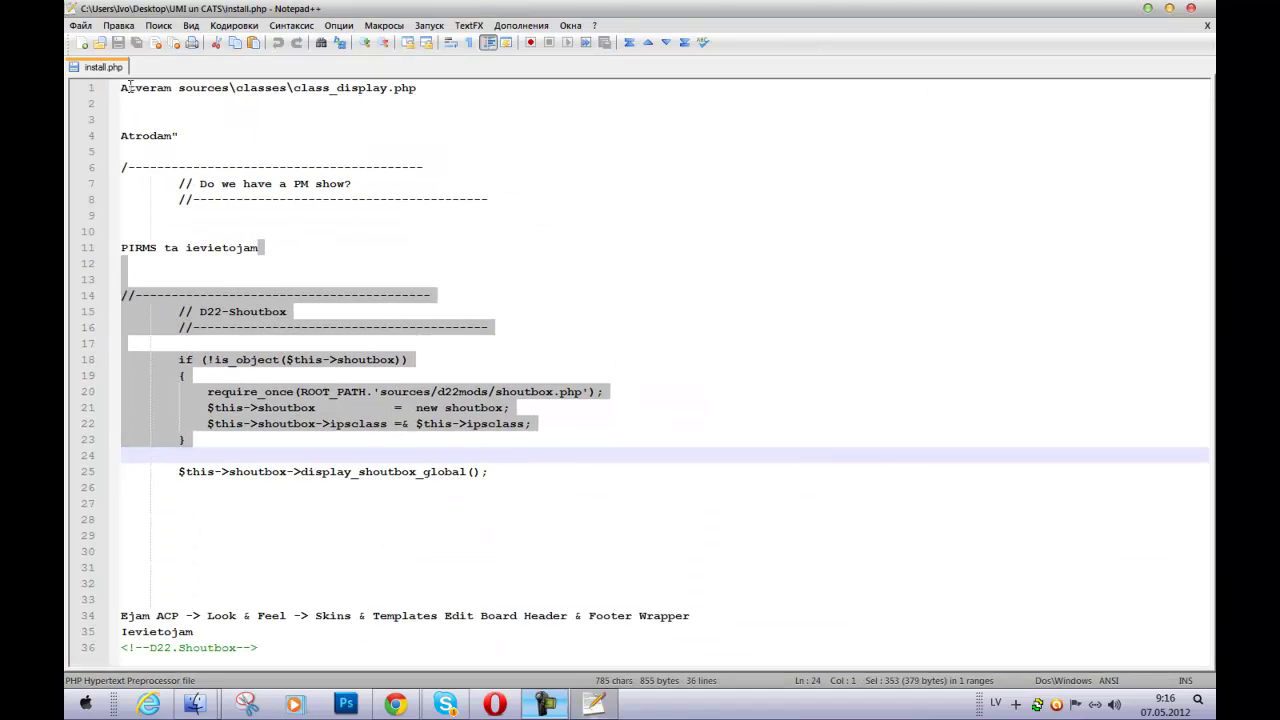
# Prefix the sources\classes\class_display.php path on line 1 of install.php with "forums\".
pyautogui.moveTo(124, 87); pyautogui.dragTo(230, 88)
pyautogui.click(178, 92)
pyautogui.write('forum')
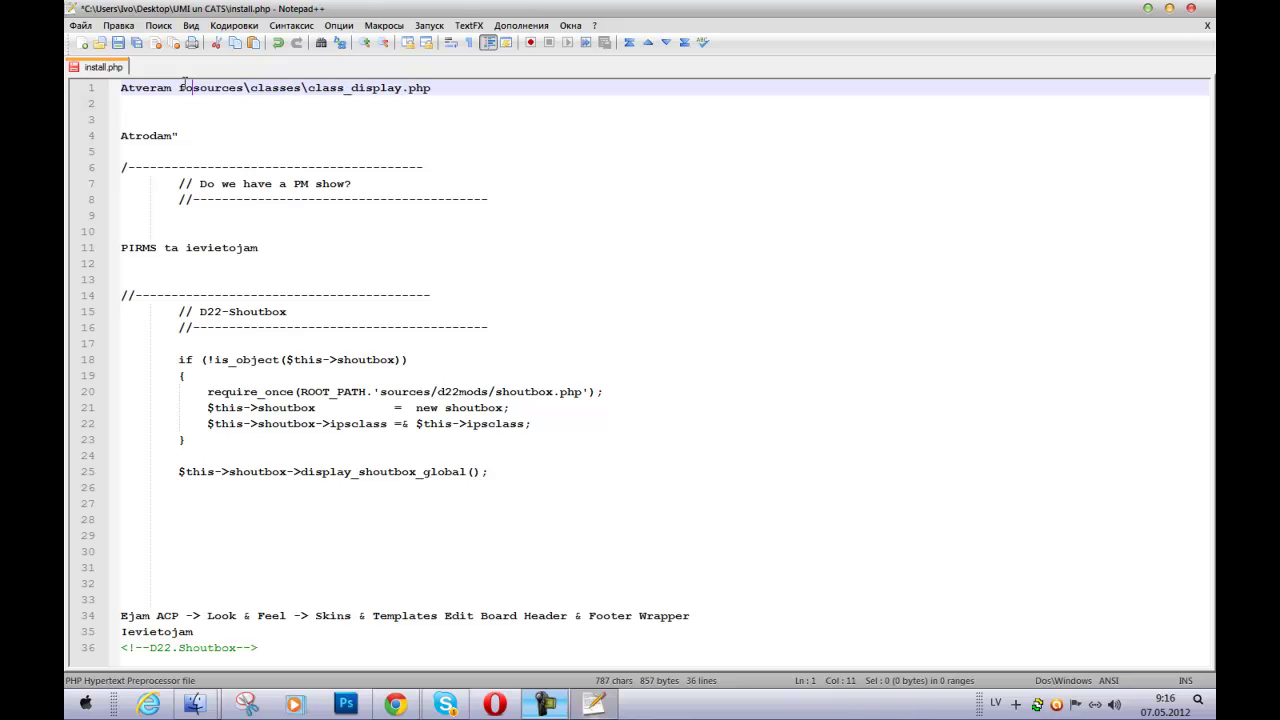
pyautogui.write('s/')
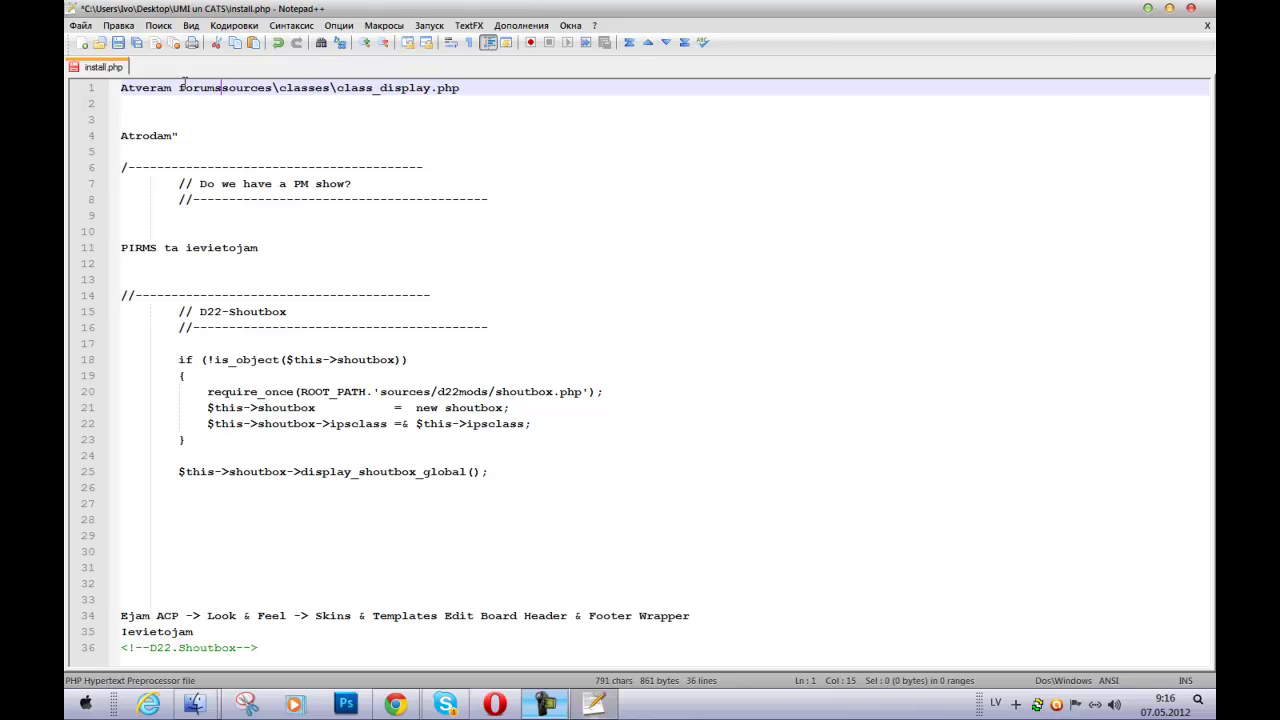
pyautogui.press('BackSpace')
pyautogui.write('\\')
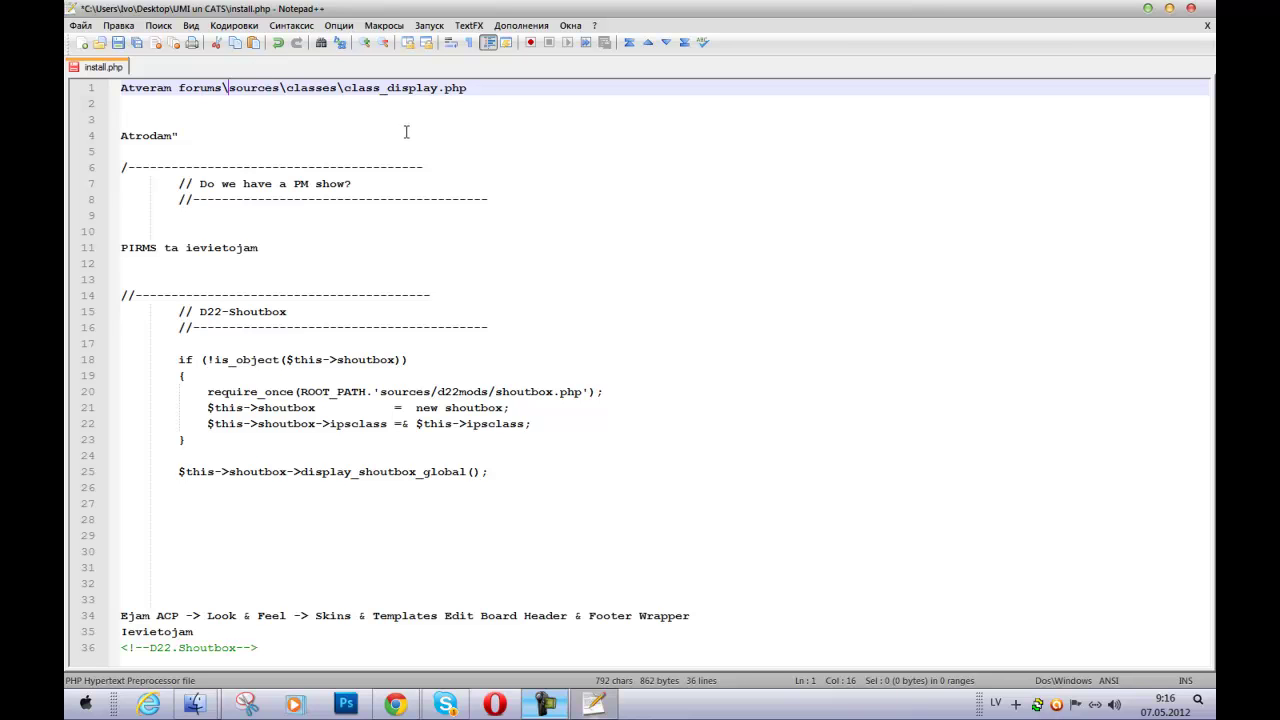
# Select the "// Do we have a PM show?" line in install.php and open class_display.php from www\forums\sources\classes.
pyautogui.moveTo(183, 185); pyautogui.dragTo(353, 185)
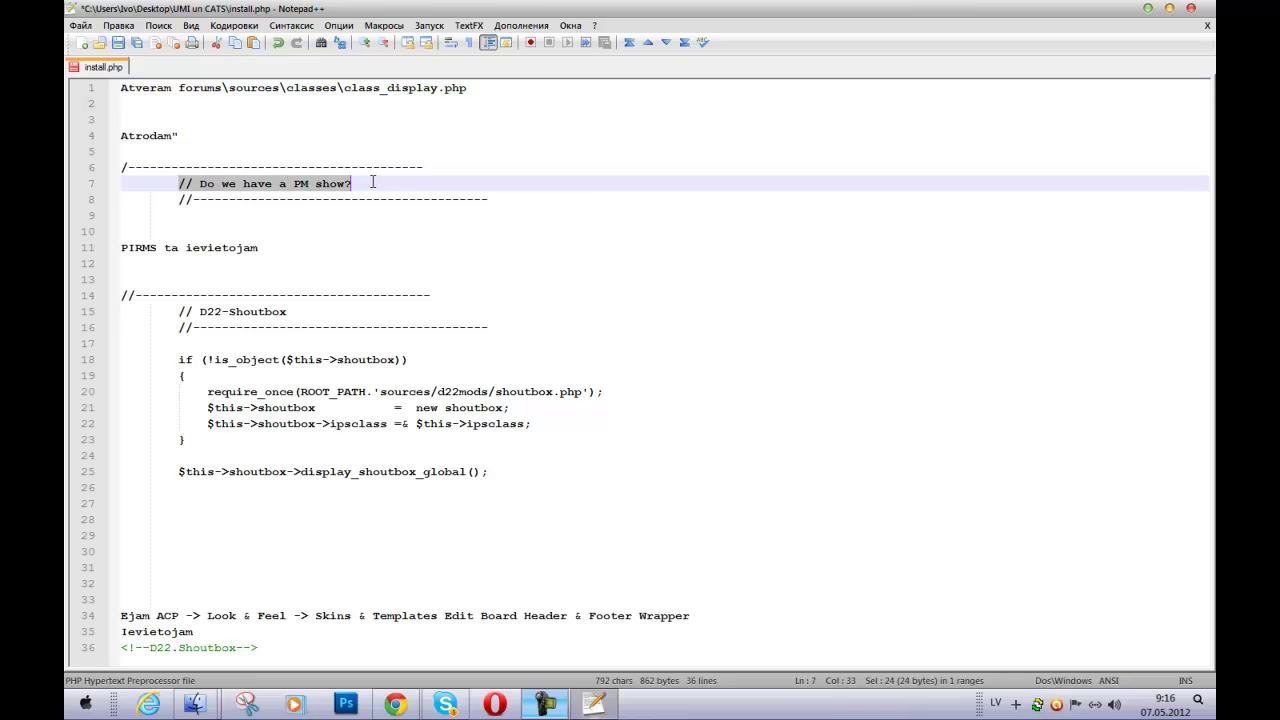
pyautogui.click(194, 704)
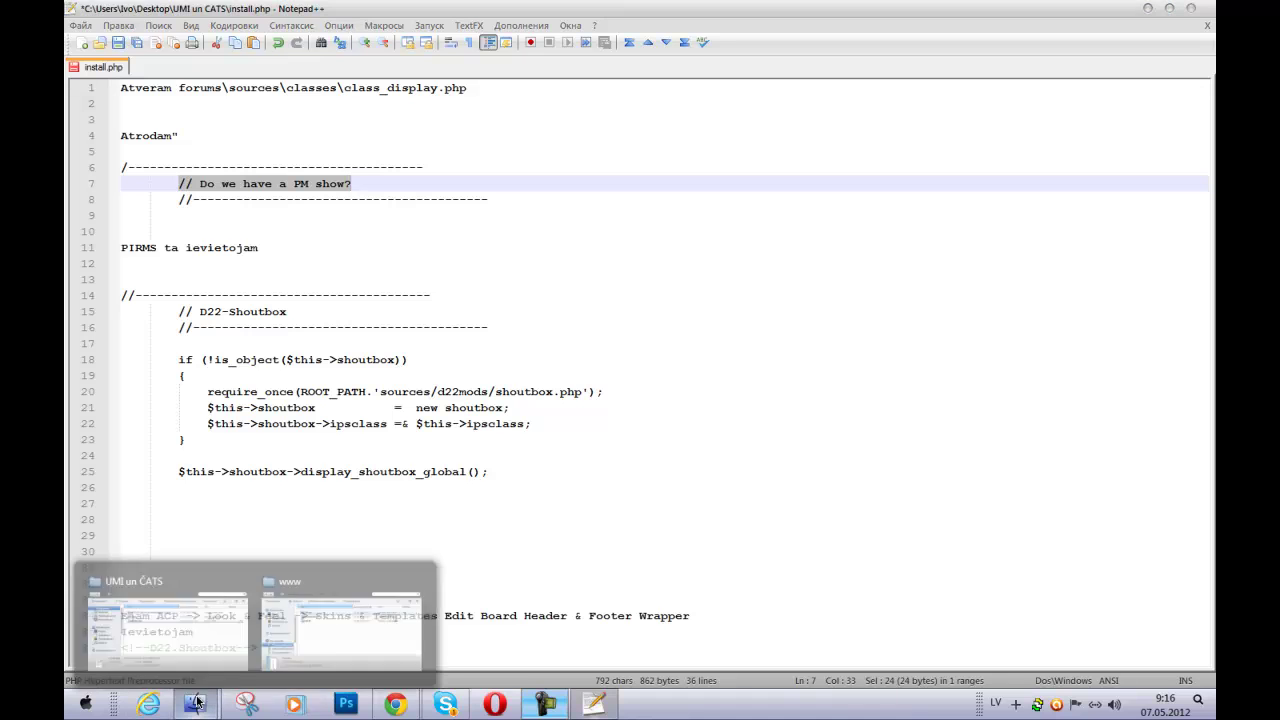
pyautogui.click(310, 618)
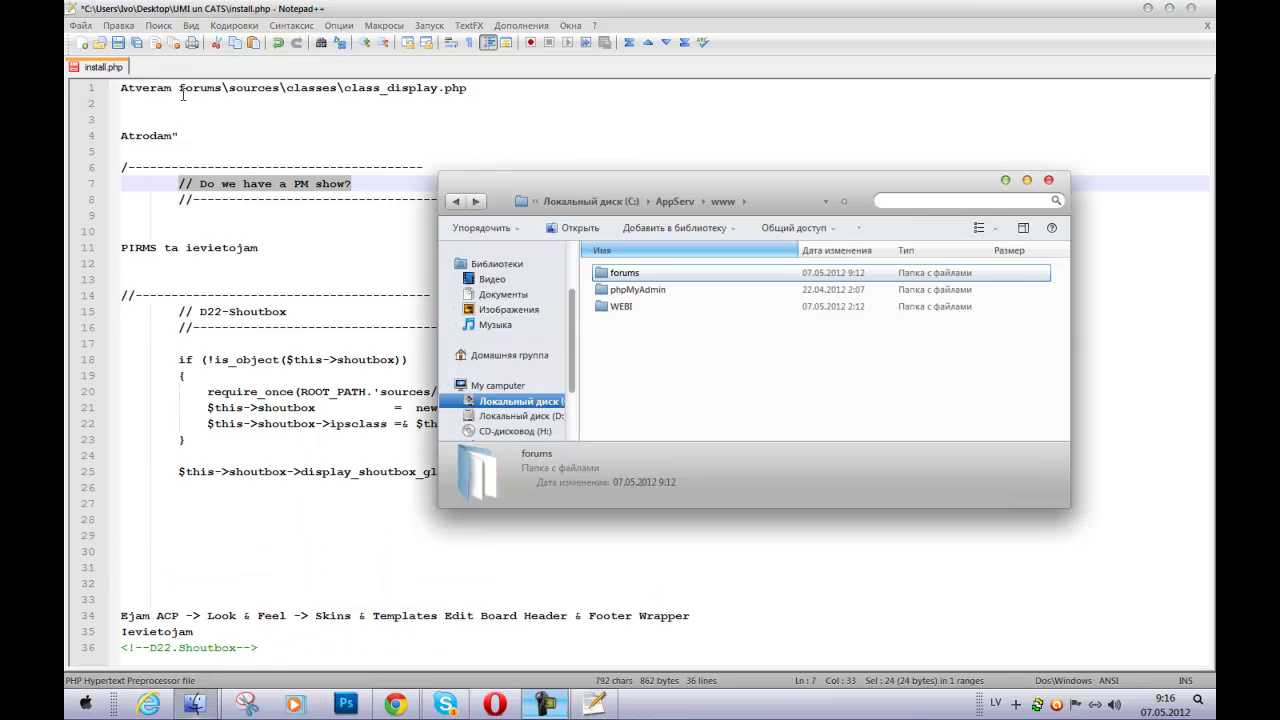
pyautogui.doubleClick(616, 273)
pyautogui.scroll(-2, 771, 394)
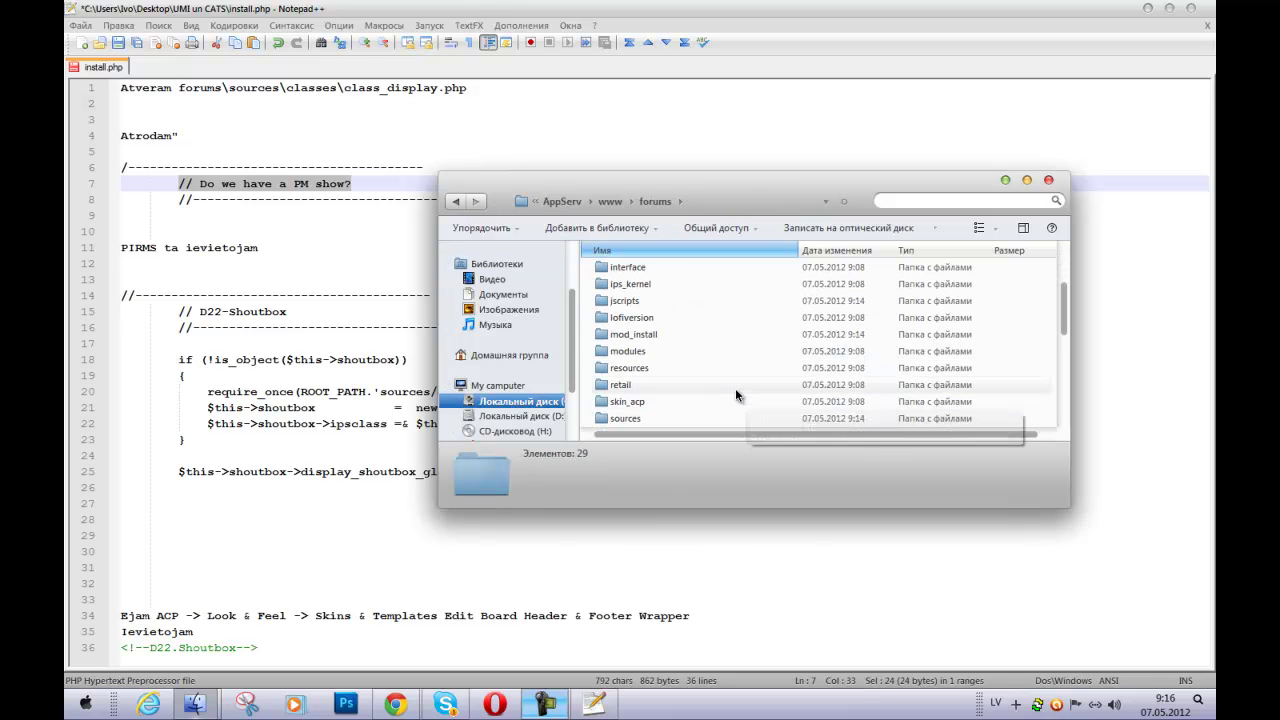
pyautogui.scroll(-1, 650, 382)
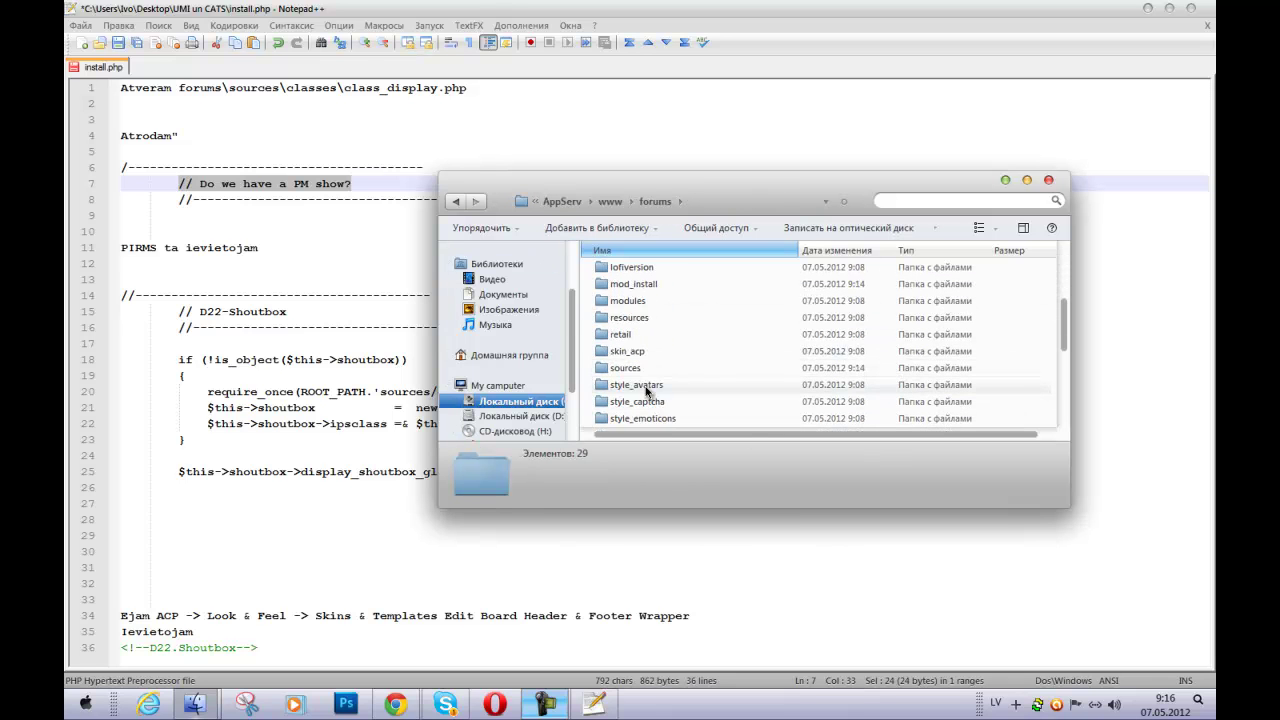
pyautogui.click(638, 369)
pyautogui.doubleClick(638, 369)
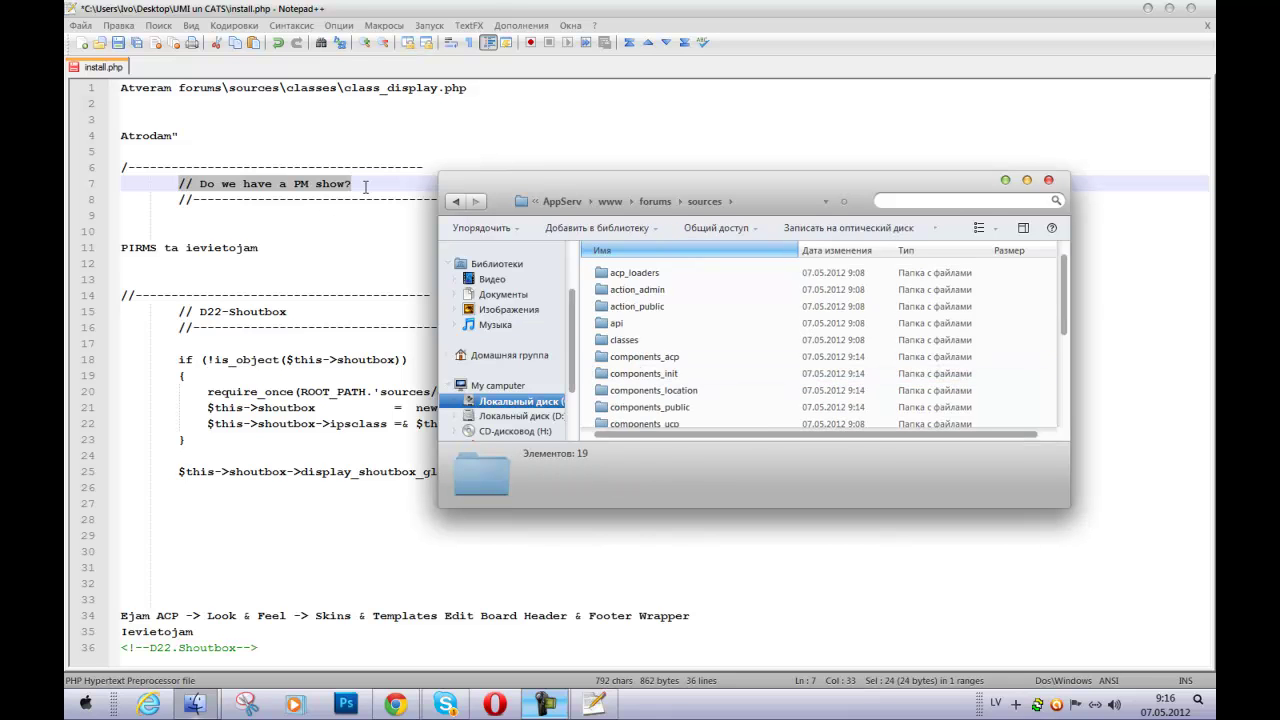
pyautogui.doubleClick(645, 341)
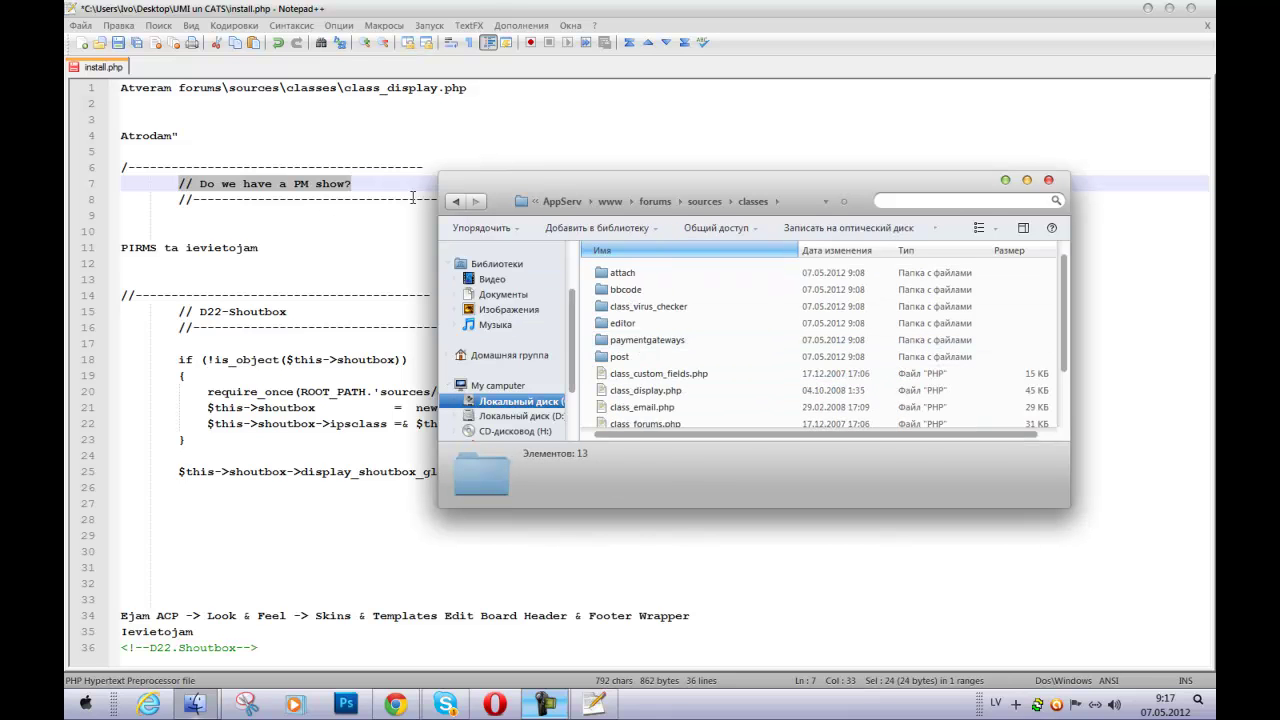
pyautogui.doubleClick(651, 390)
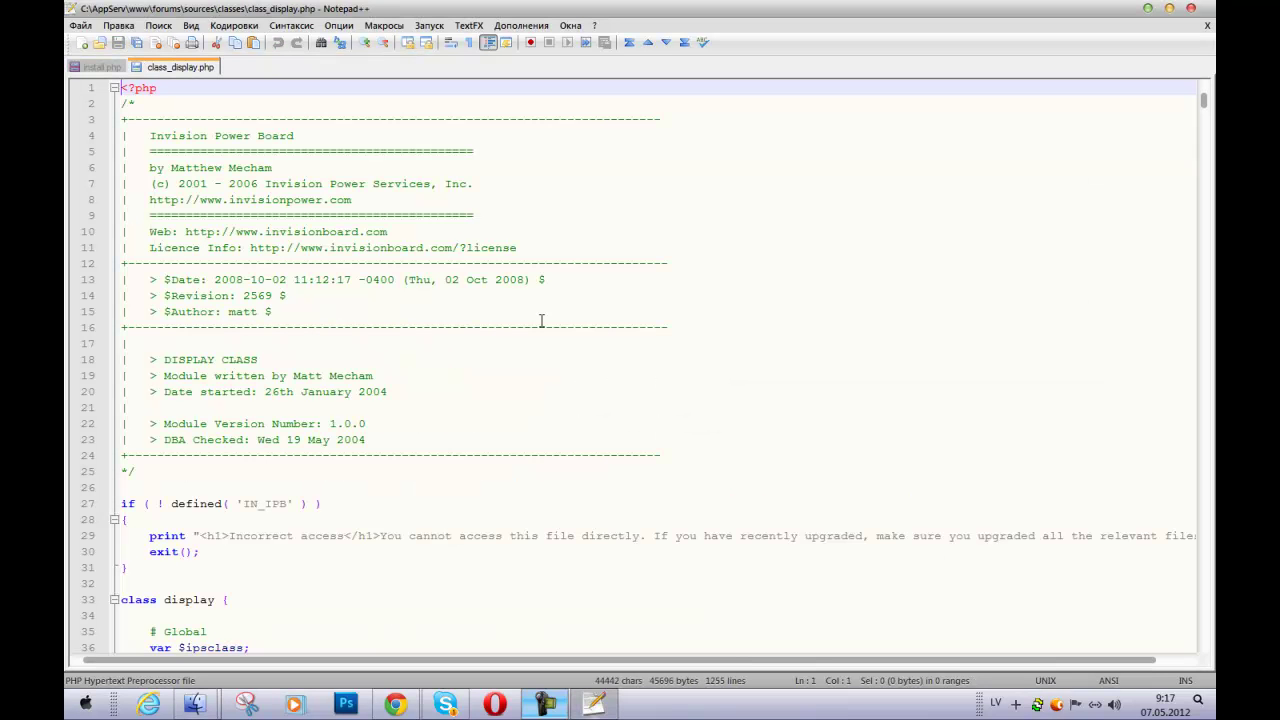
# Find the "// Do we have a PM show?" comment in class_display.php and close the search dialog.
pyautogui.click(118, 68)
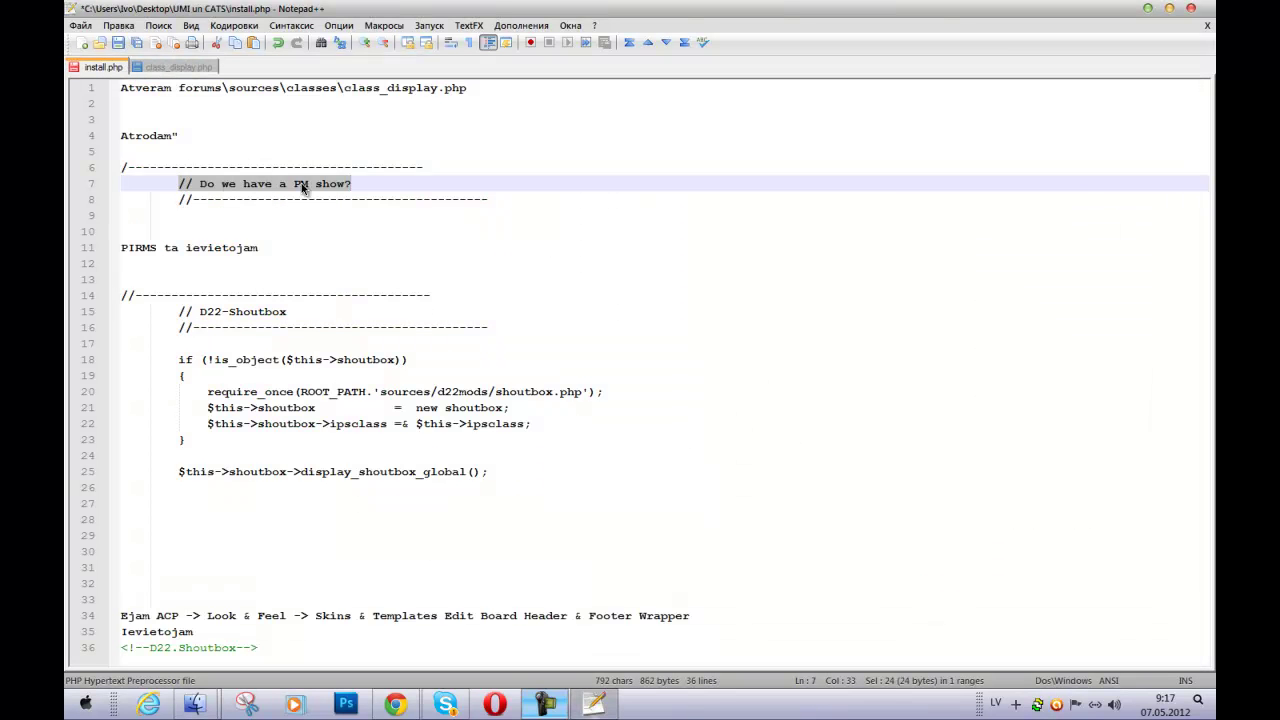
pyautogui.click(178, 67)
pyautogui.click(383, 278)
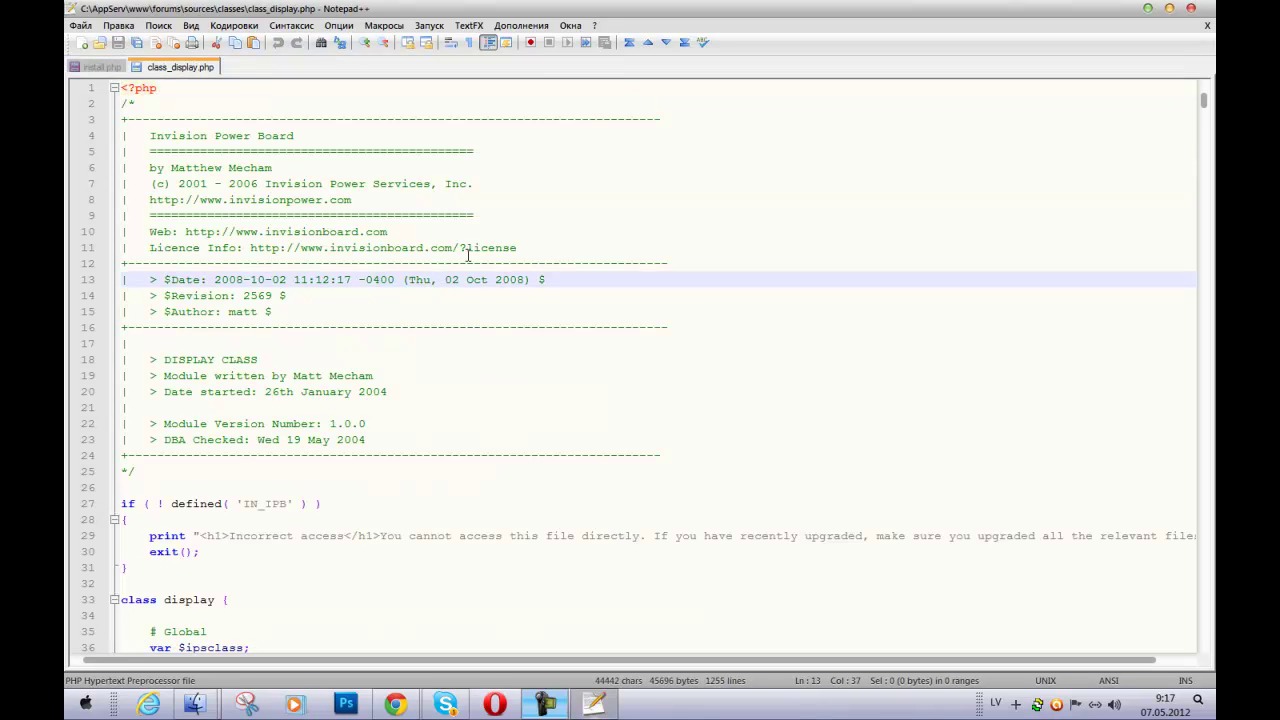
pyautogui.scroll(-6, 484, 423)
pyautogui.click(483, 328)
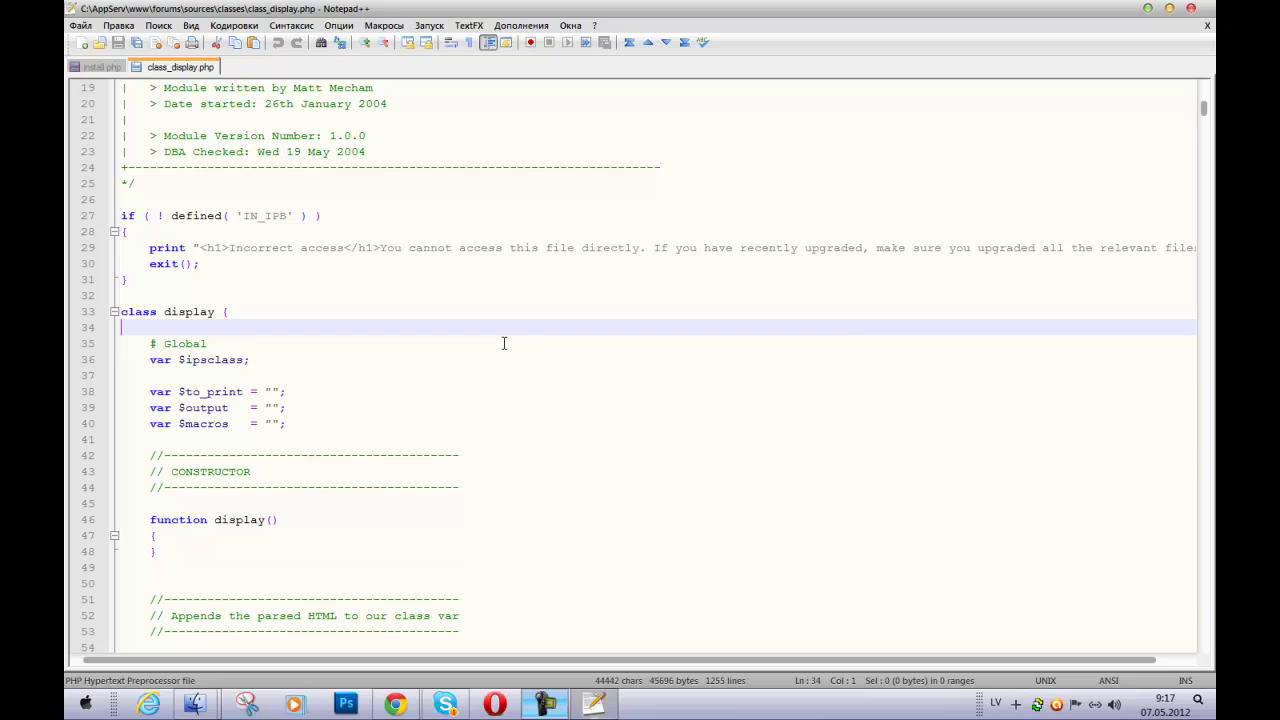
pyautogui.hotkey('ctrl', 'f')
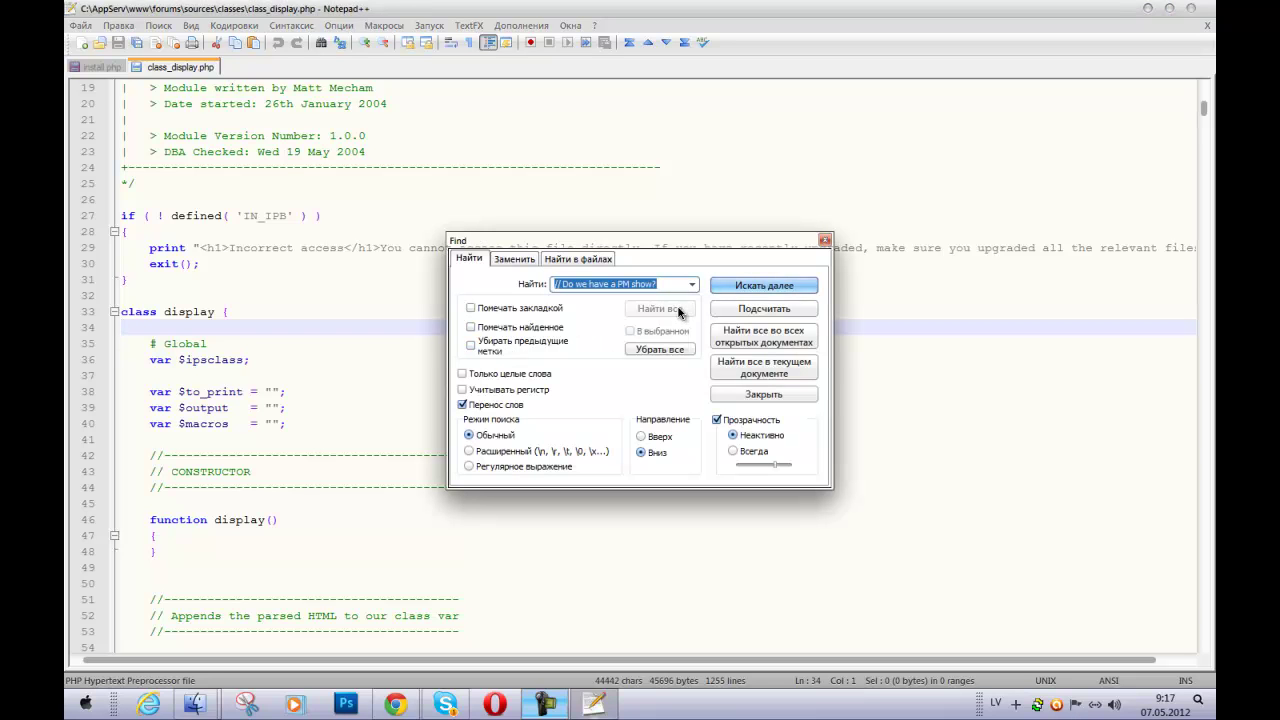
pyautogui.click(764, 285)
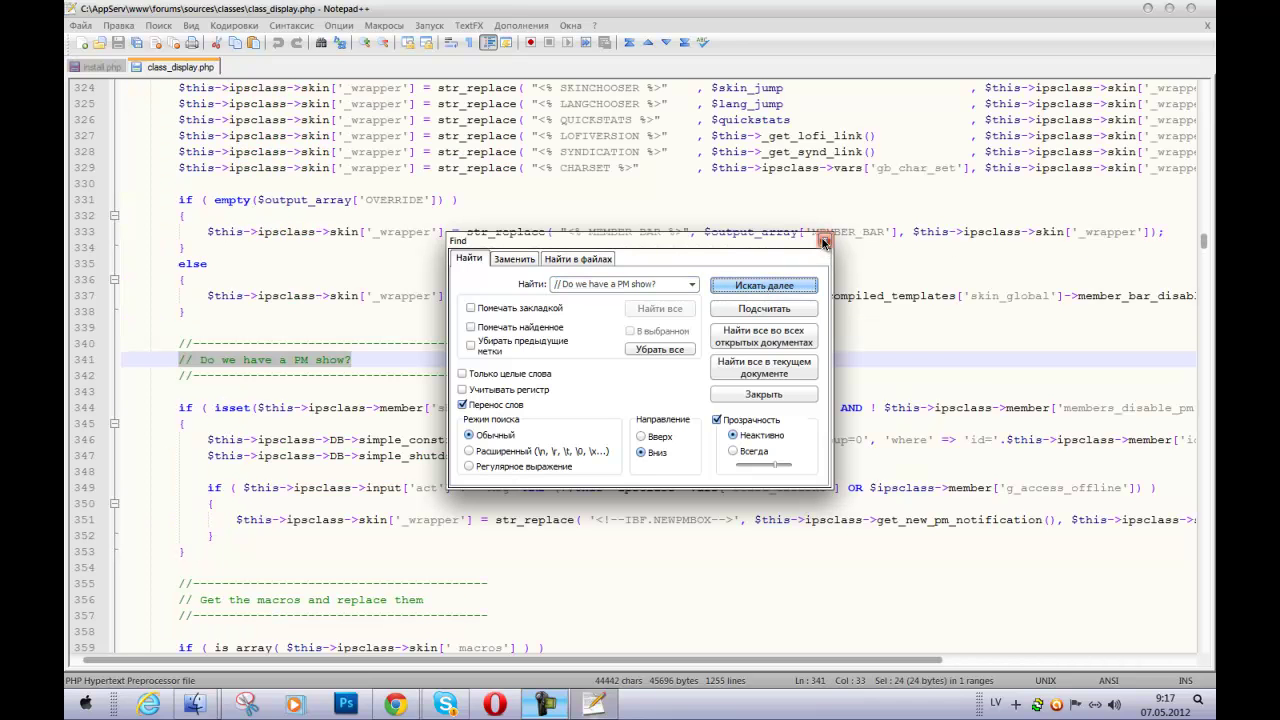
pyautogui.click(823, 242)
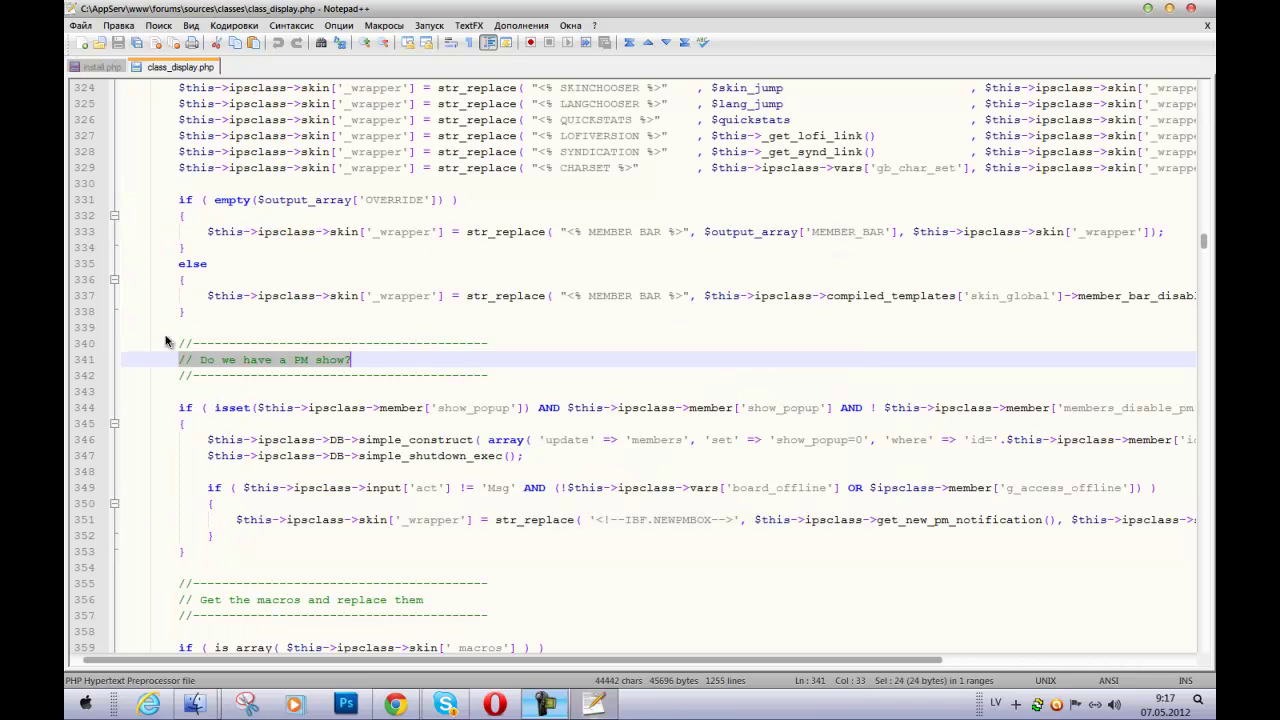
# Copy the D22-Shoutbox code block on lines 14 to 25 of install.php, ending with $this->shoutbox->display_shoutbox_global();.
pyautogui.click(102, 68)
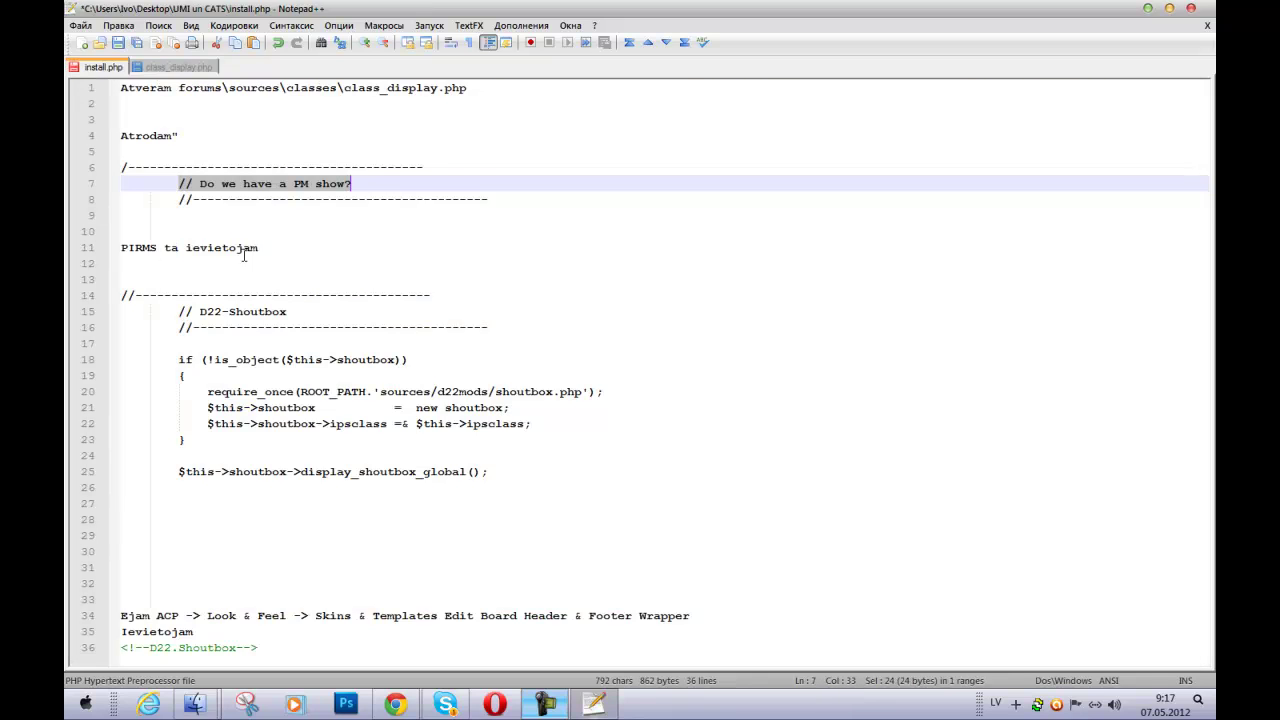
pyautogui.moveTo(122, 295); pyautogui.dragTo(348, 460)
pyautogui.moveTo(493, 462); pyautogui.dragTo(494, 471)
pyautogui.hotkey('ctrl', 'c')
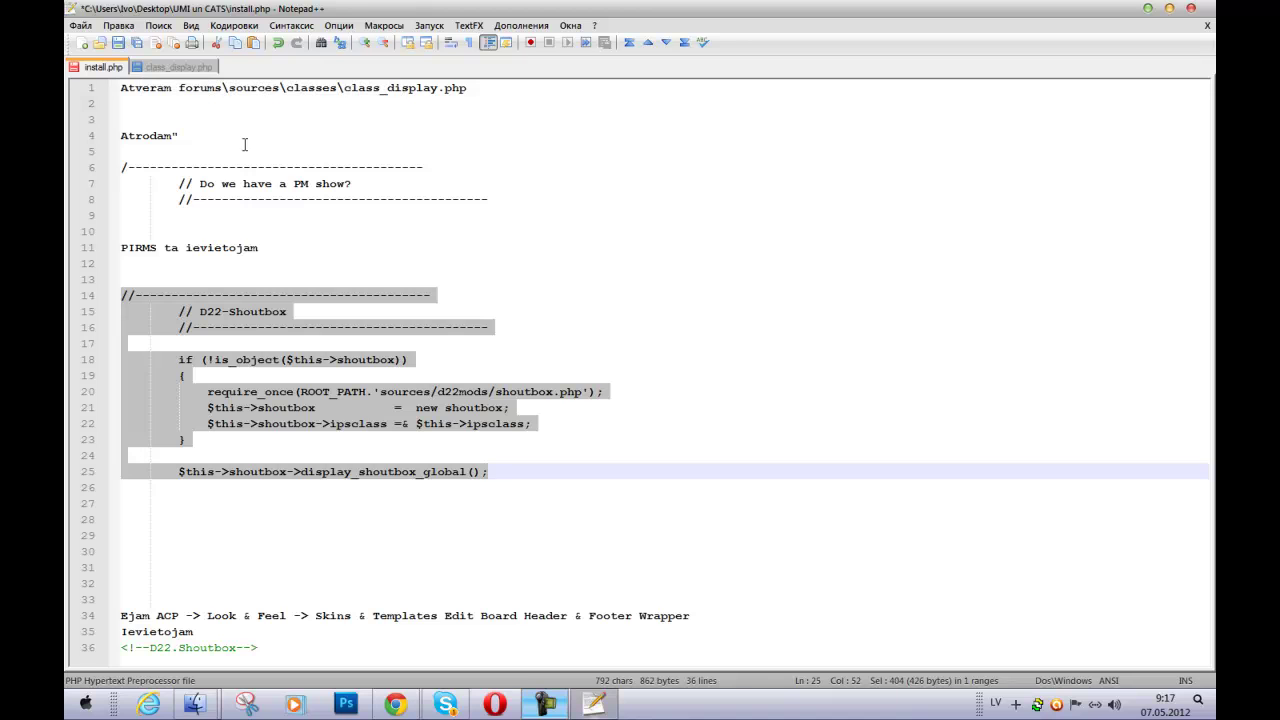
# Paste the D22-Shoutbox block above the "Do we have a PM show?" comment in class_display.php and save the file.
pyautogui.click(166, 67)
pyautogui.click(208, 322)
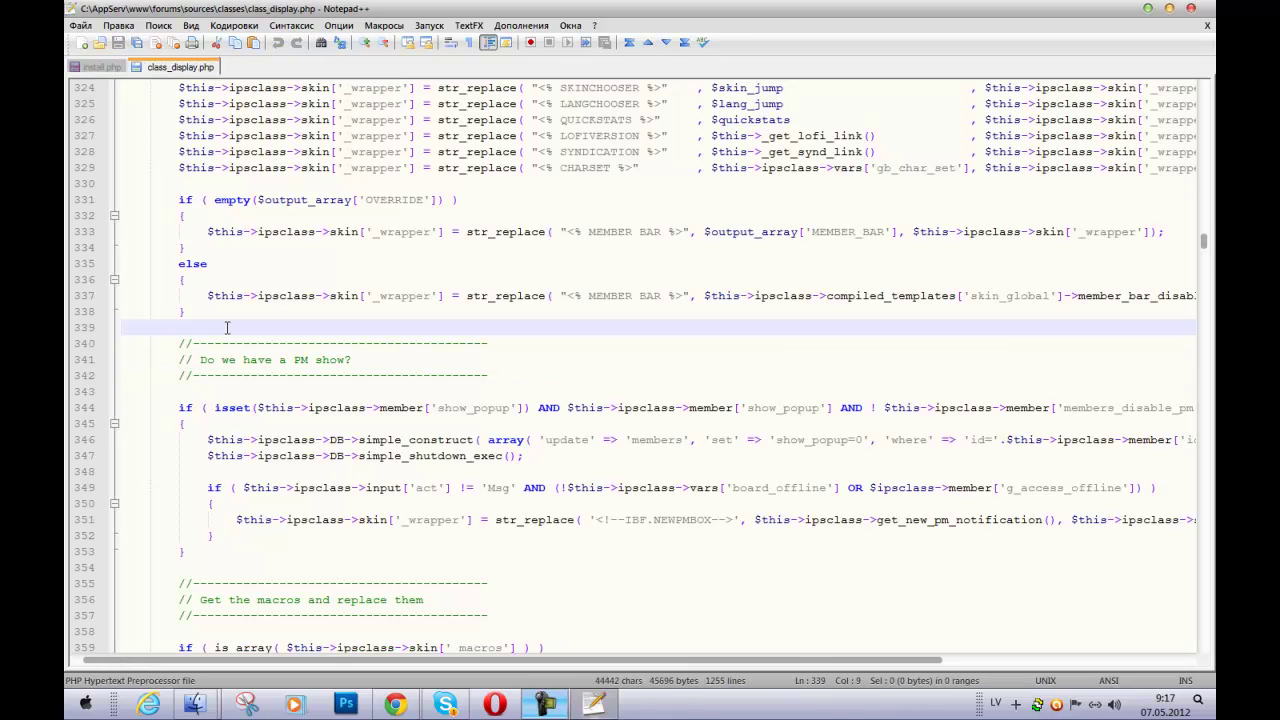
pyautogui.press('Return')
pyautogui.press('Return')
pyautogui.press('Up')
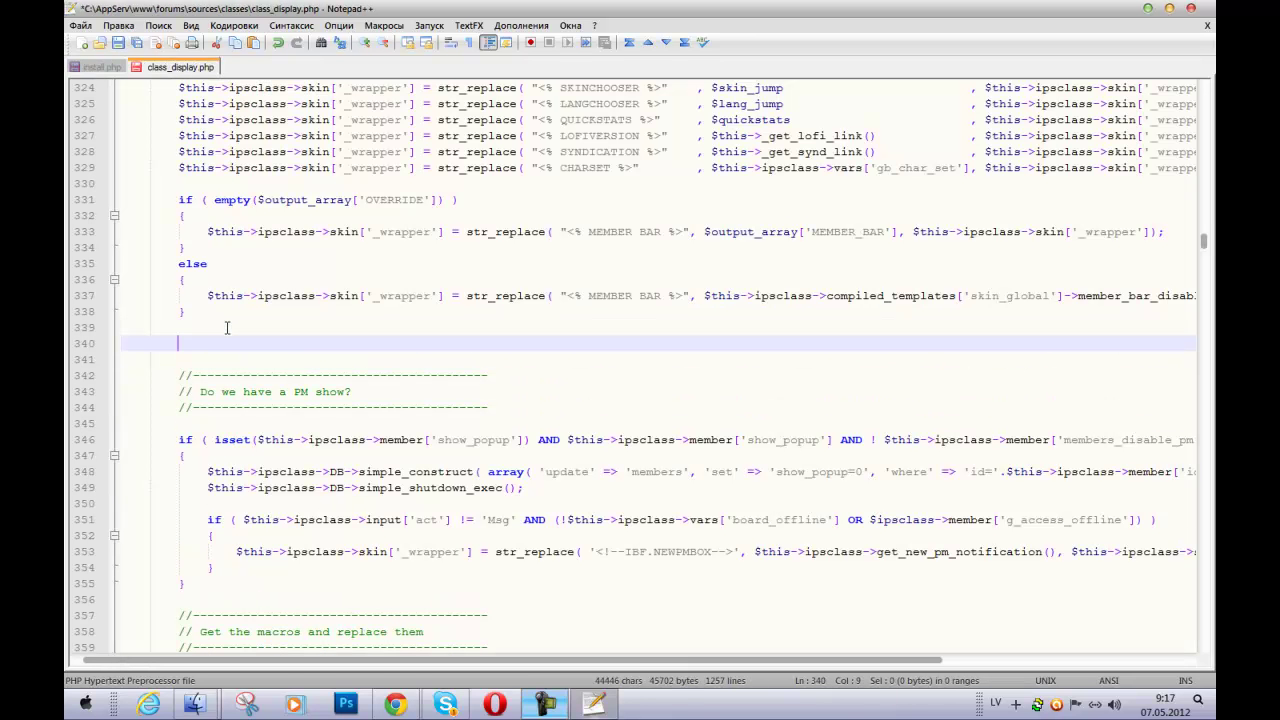
pyautogui.hotkey('ctrl', 'v')
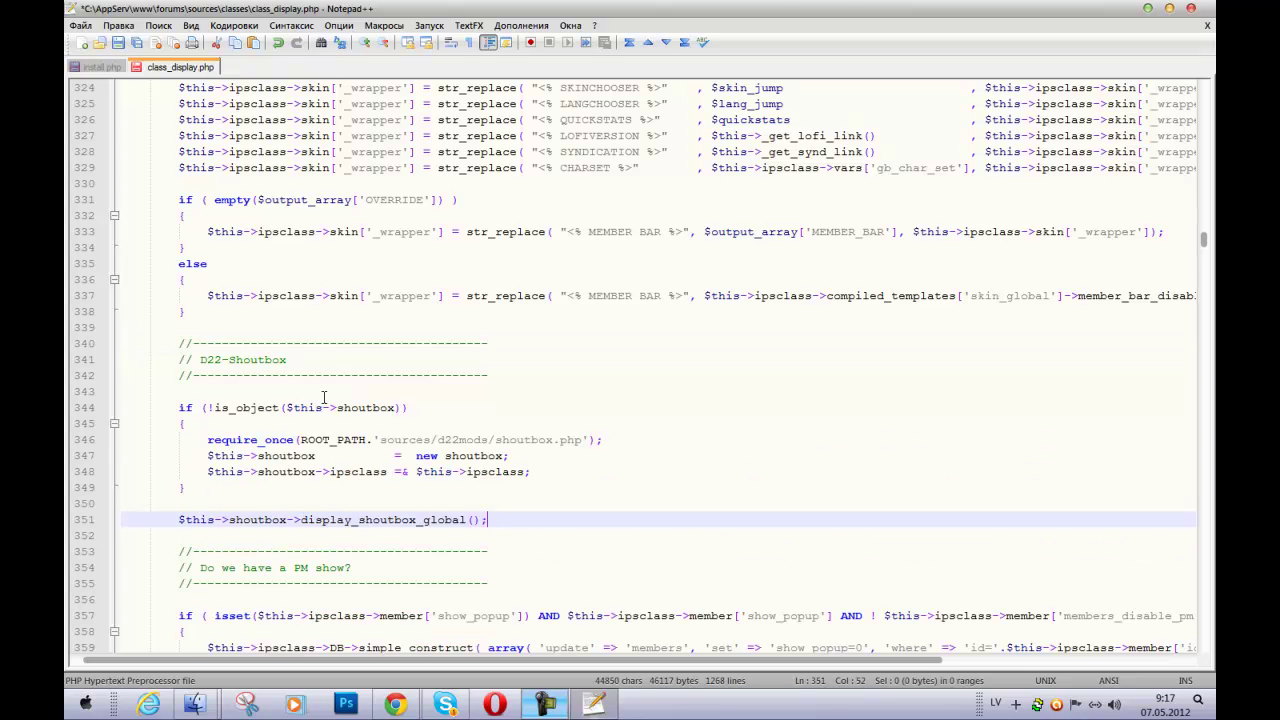
pyautogui.hotkey('ctrl', 's')
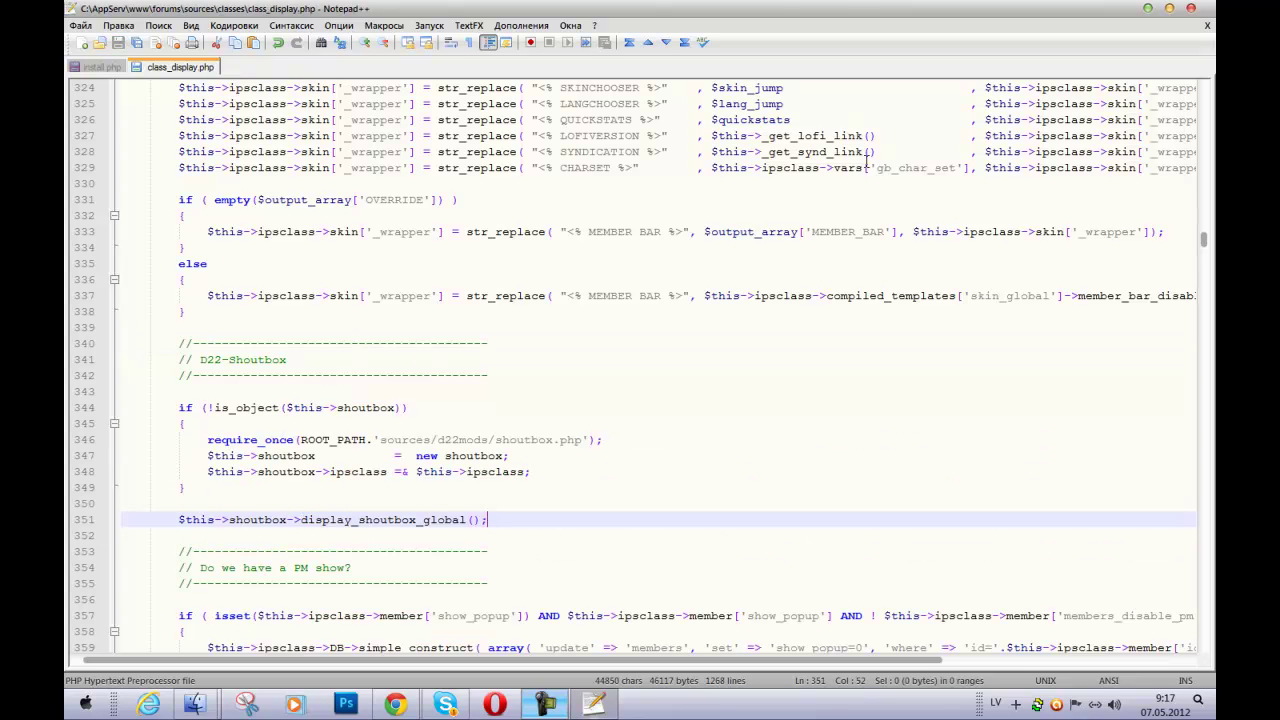
# Close Notepad++ with the changes to install.php saved, and reopen install.php from the UMI un ČATS folder.
pyautogui.click(1190, 8)
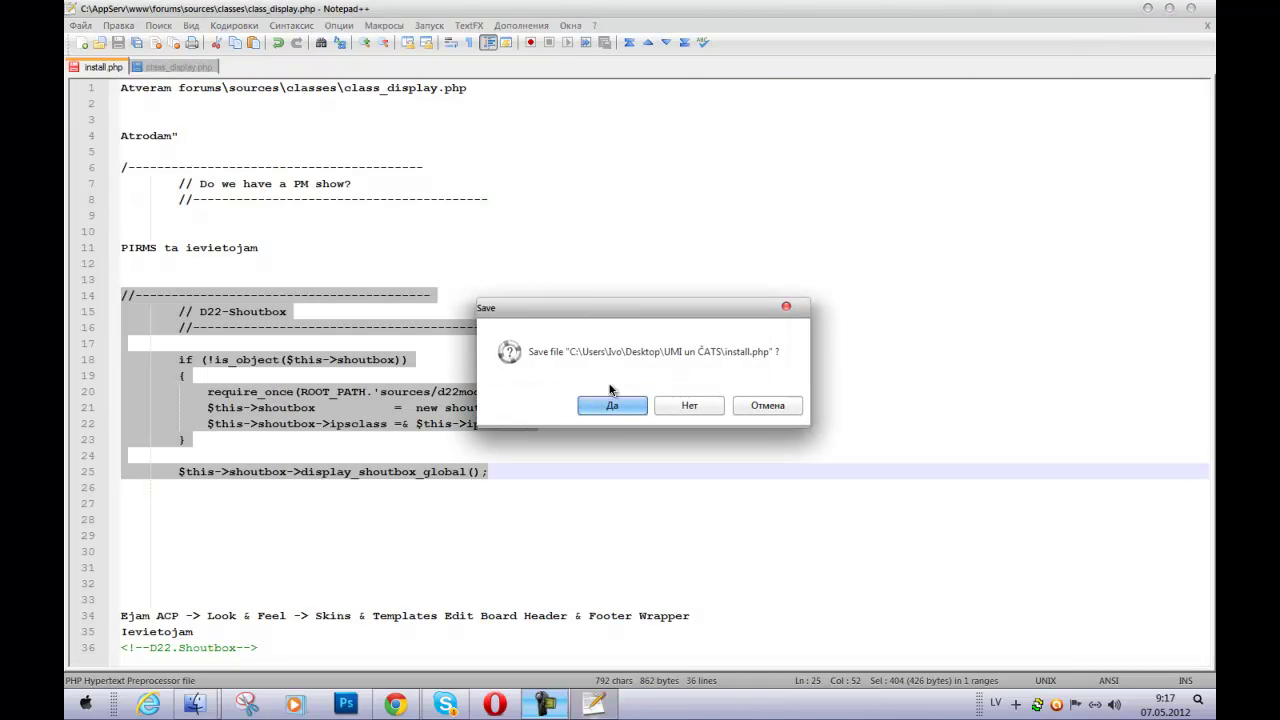
pyautogui.click(610, 406)
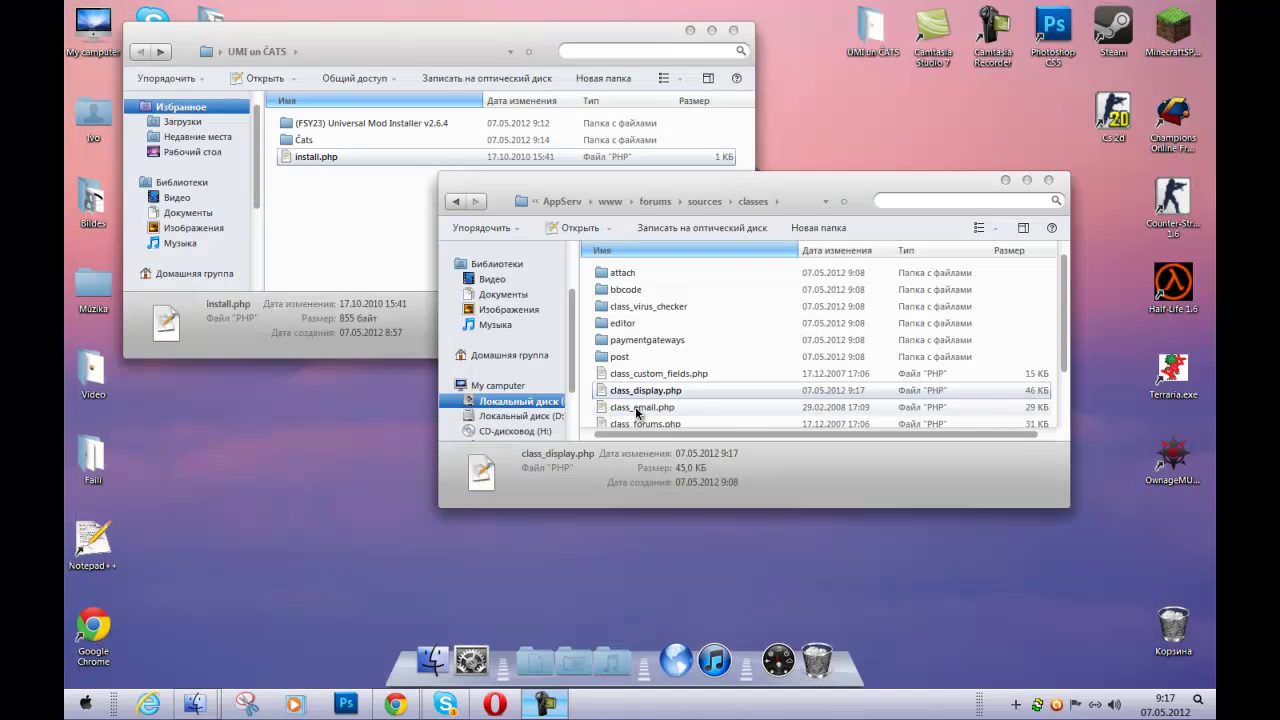
pyautogui.click(323, 157)
pyautogui.doubleClick(323, 157)
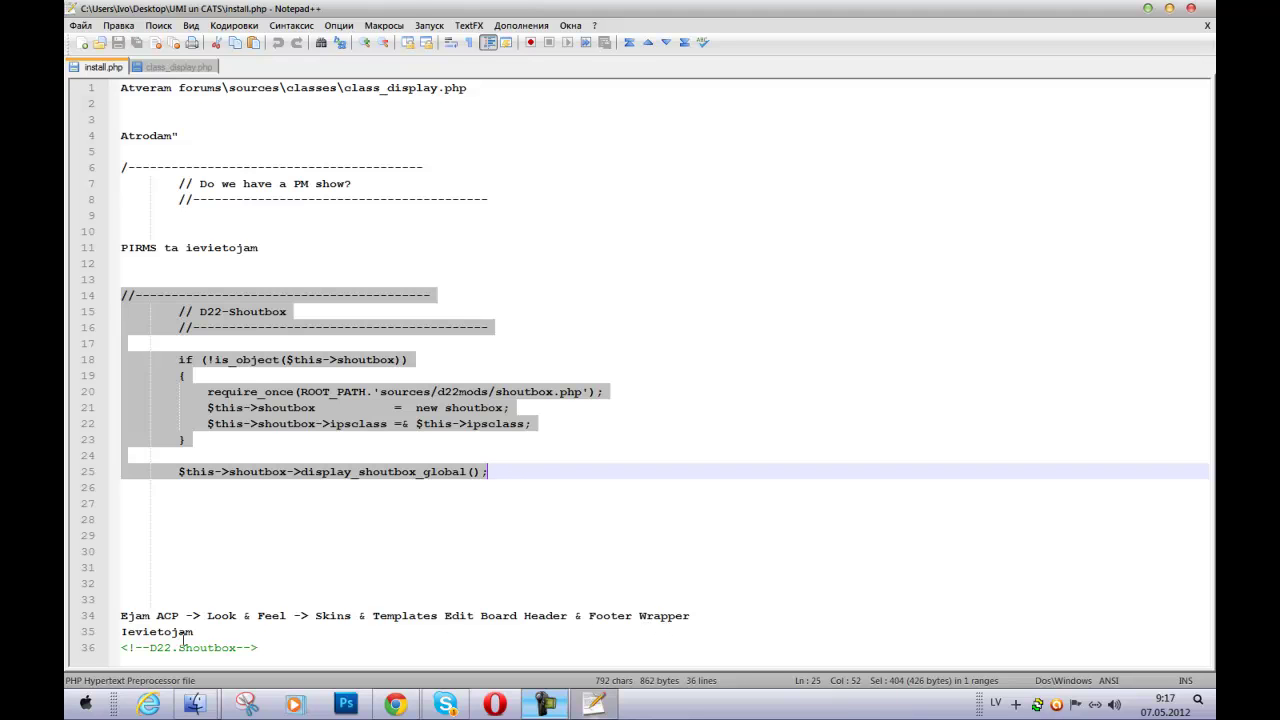
# Copy the <!--D22.Shoutbox--> line from install.php and, in Chrome's admin panel, open the IPB Classic Blue skin's Board Header & Footer Wrapper for editing.
pyautogui.moveTo(295, 647); pyautogui.dragTo(70, 648)
pyautogui.hotkey('ctrl', 'c')
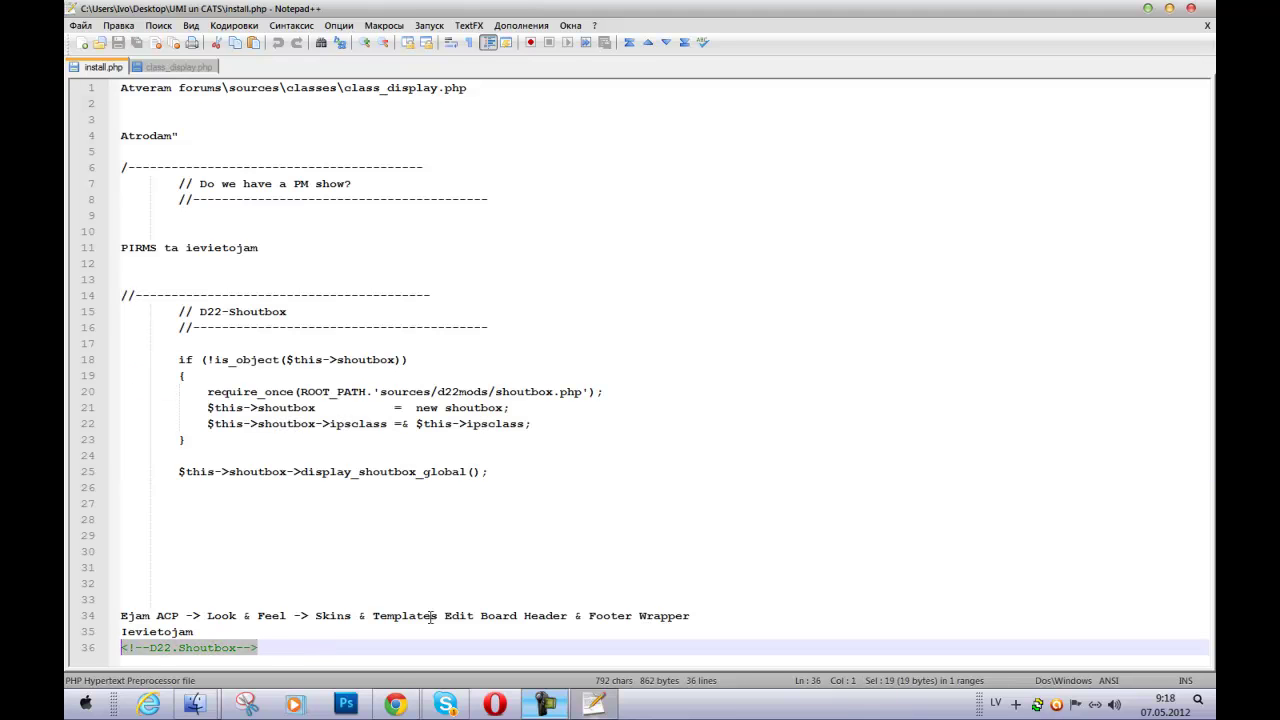
pyautogui.click(396, 704)
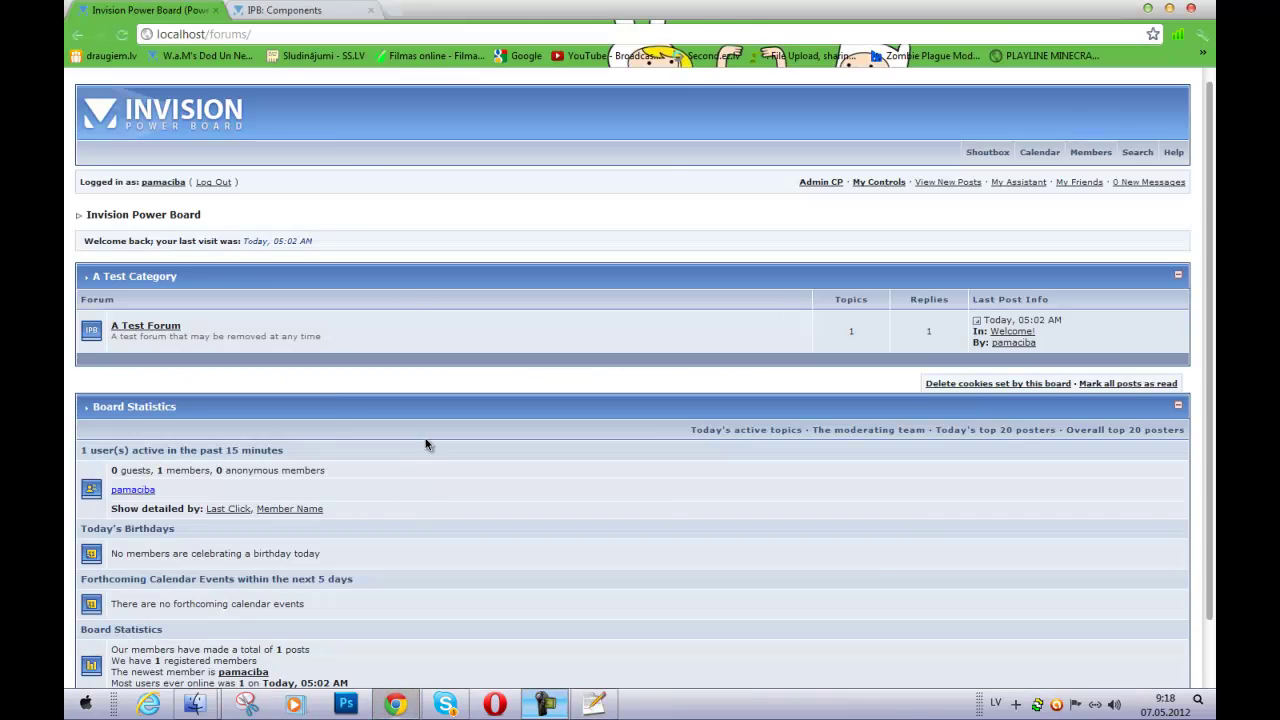
pyautogui.click(280, 10)
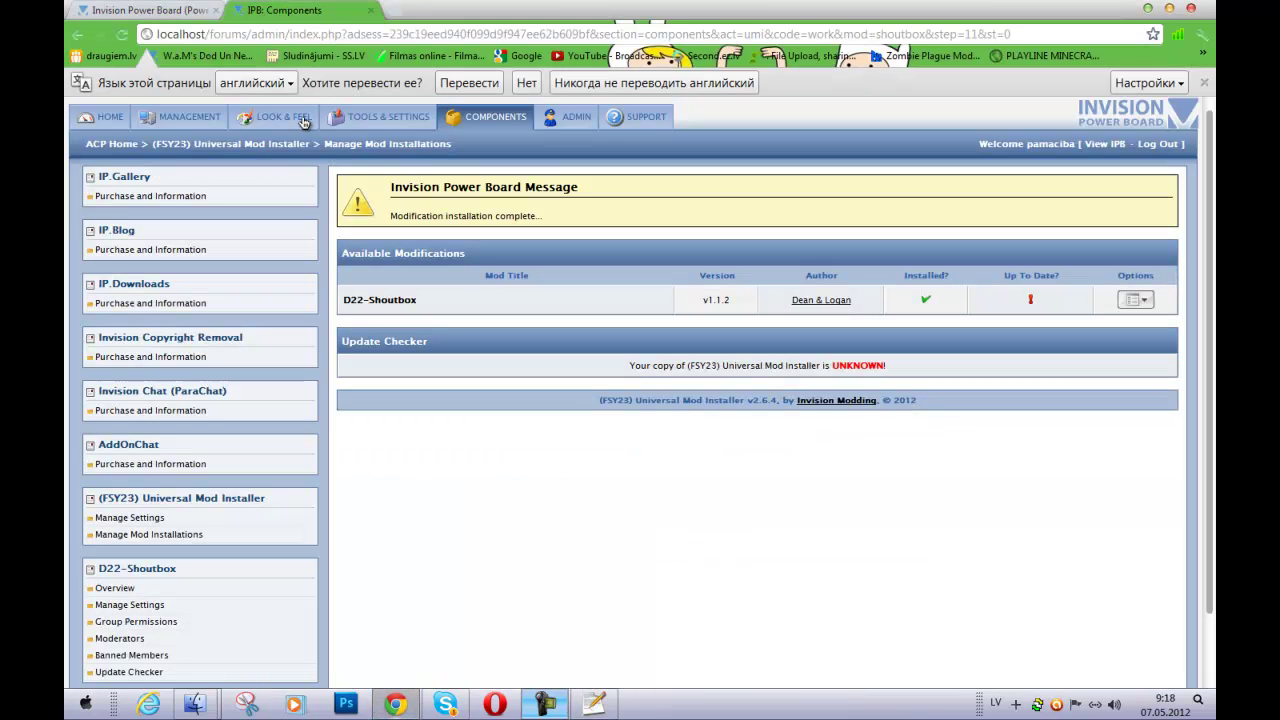
pyautogui.click(284, 118)
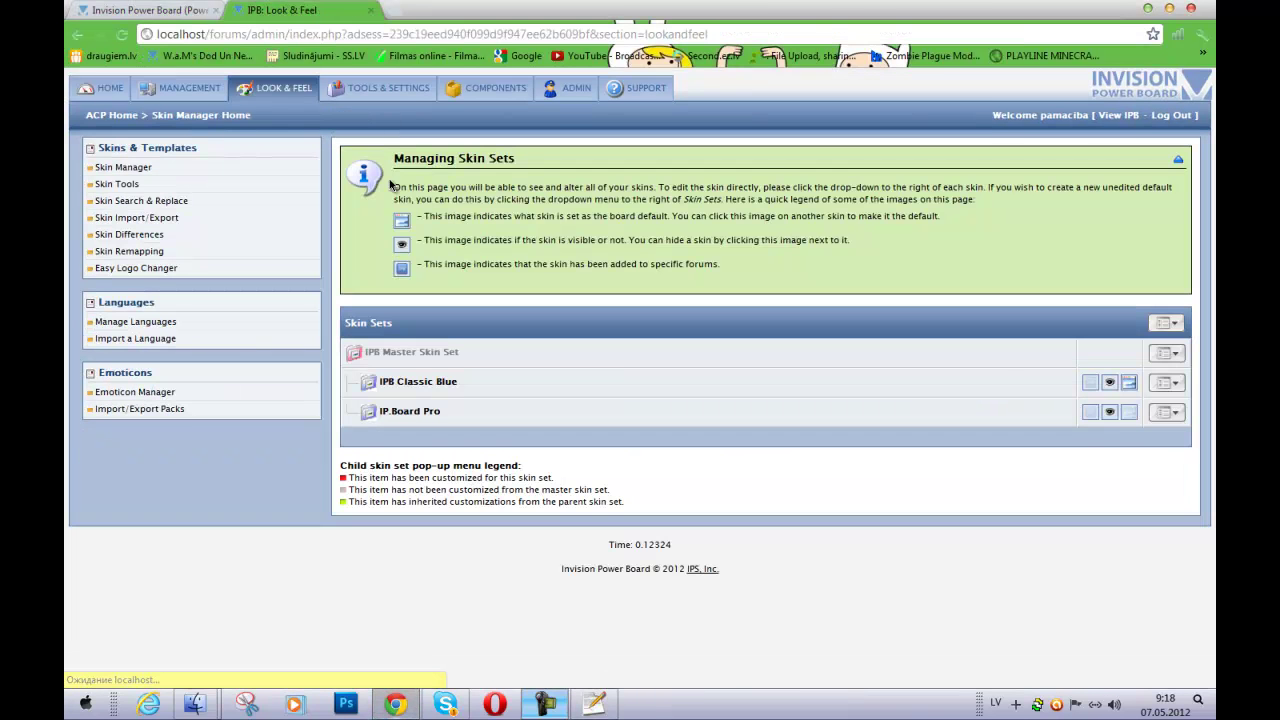
pyautogui.click(1166, 412)
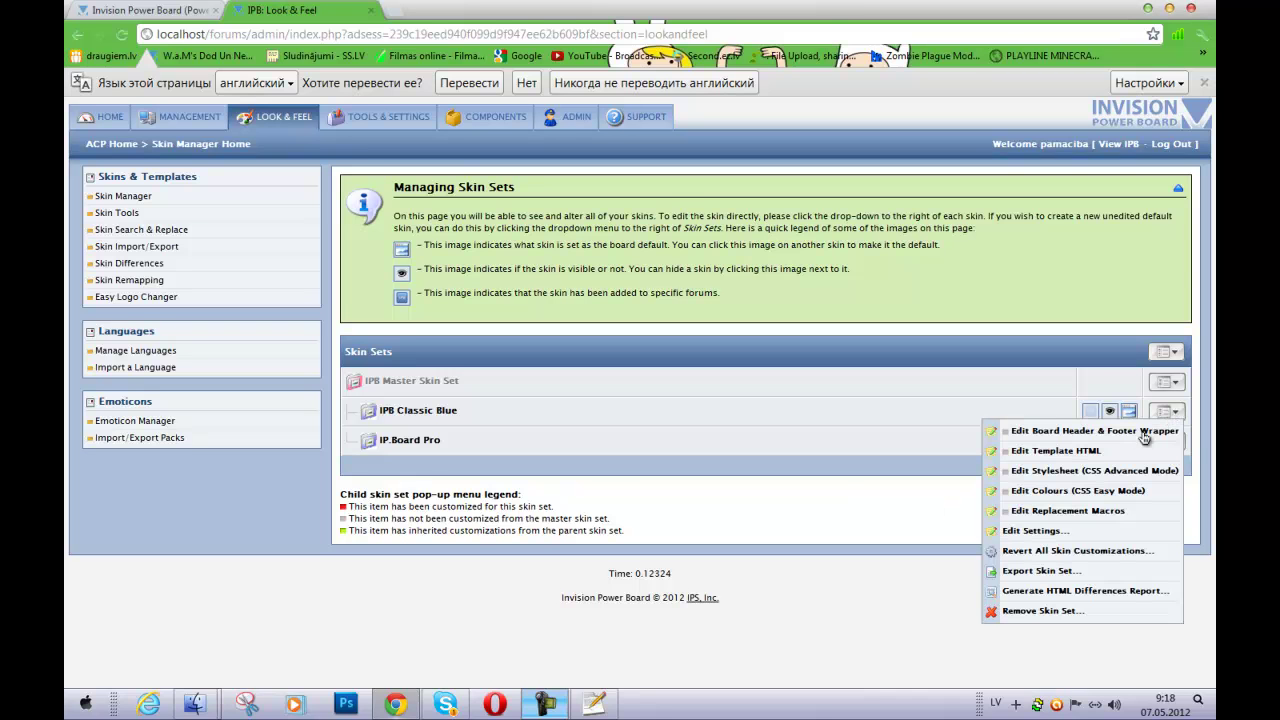
pyautogui.click(1139, 430)
pyautogui.scroll(-3, 536, 486)
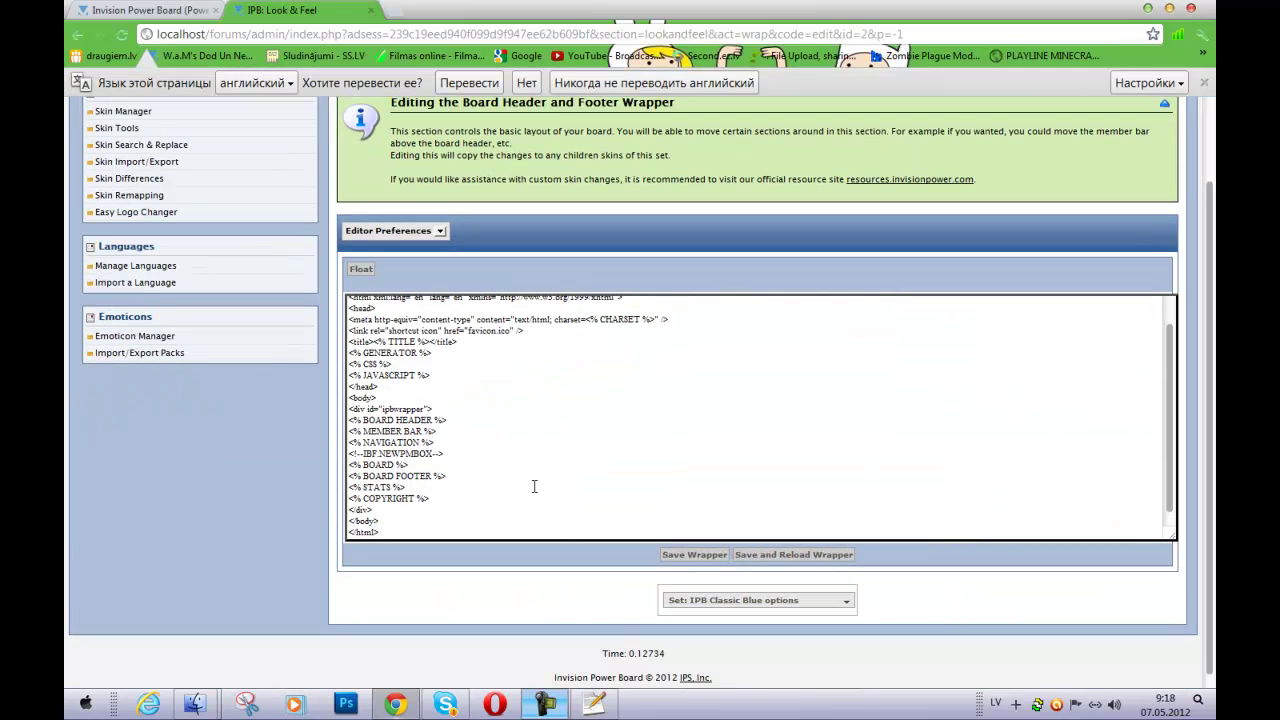
# Insert <!--D22.Shoutbox--> on its own line below <% MEMBER BAR %> in the wrapper, and save and reload the wrapper.
pyautogui.click(449, 421)
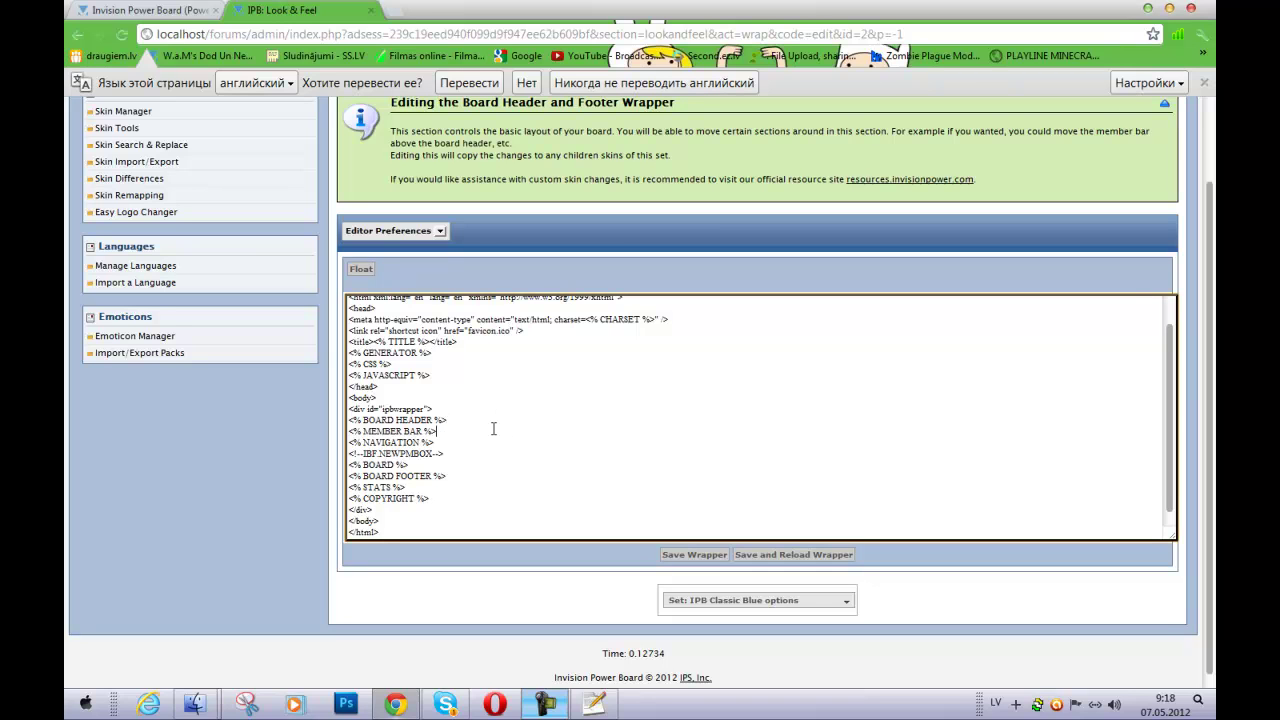
pyautogui.click(493, 428)
pyautogui.hotkey('ctrl', 'v')
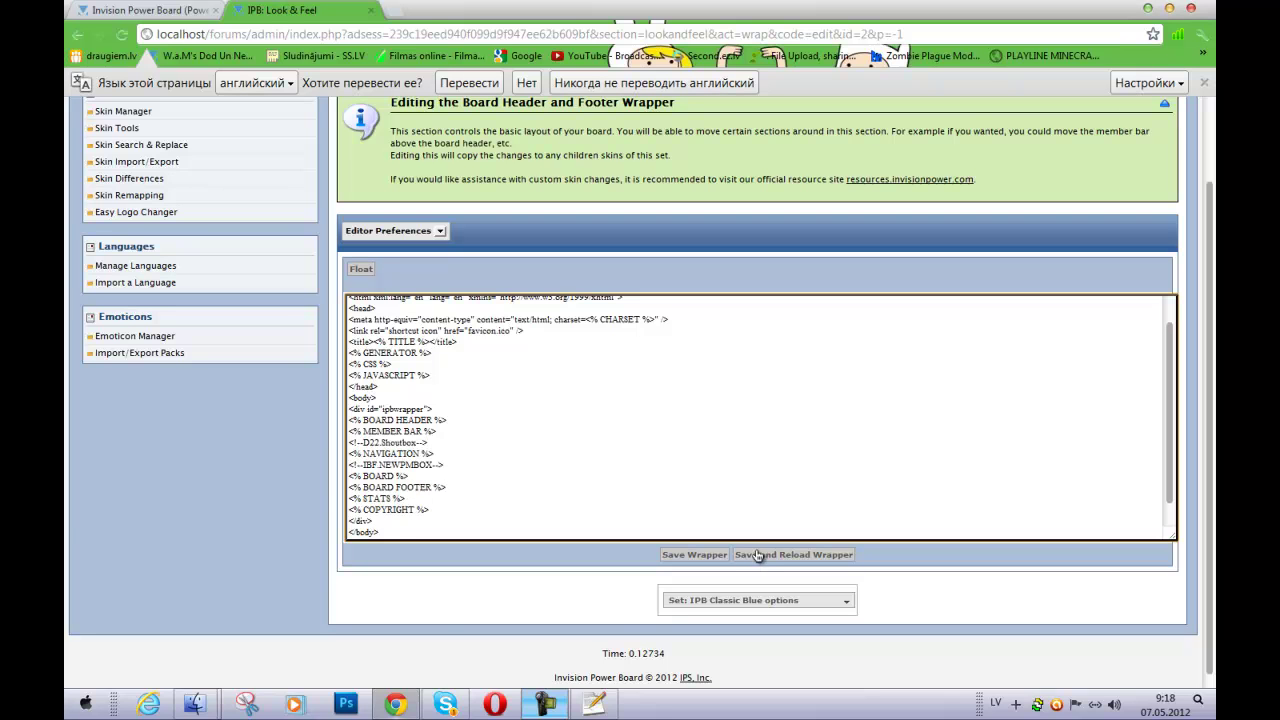
pyautogui.click(757, 556)
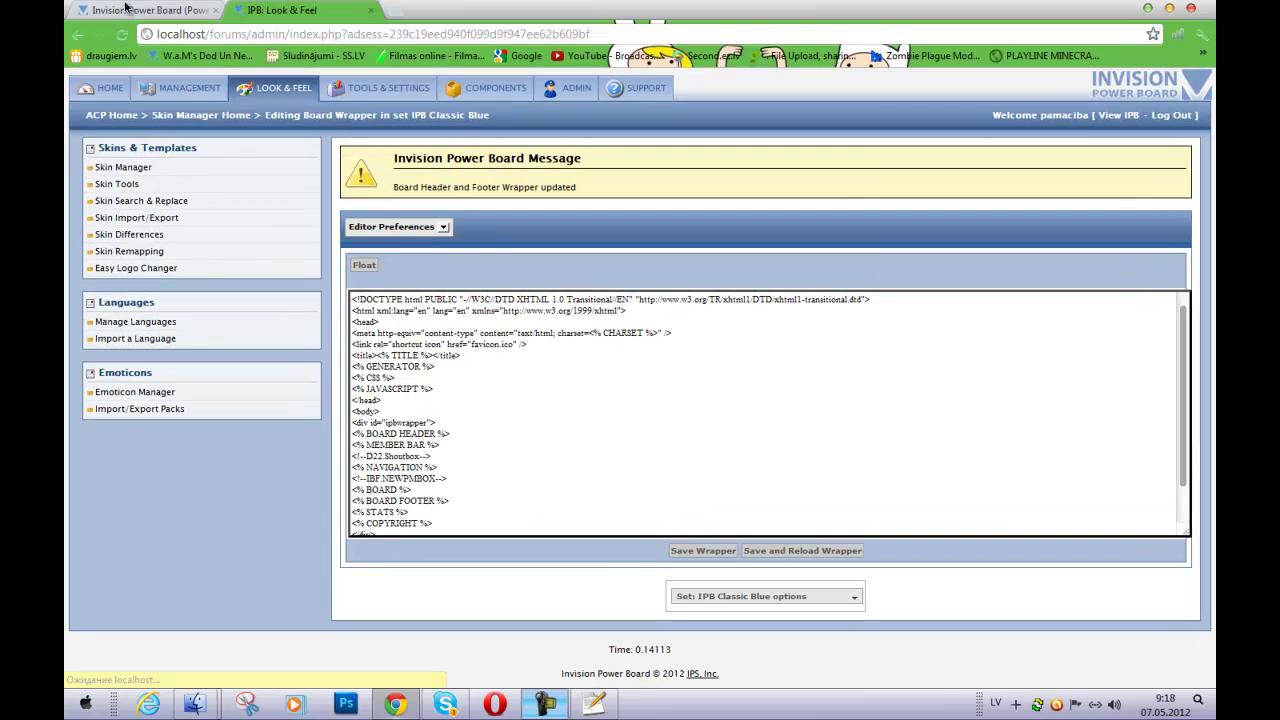
# Reload the forum's front page and examine the Shoutbox area above the forum categories.
pyautogui.click(148, 10)
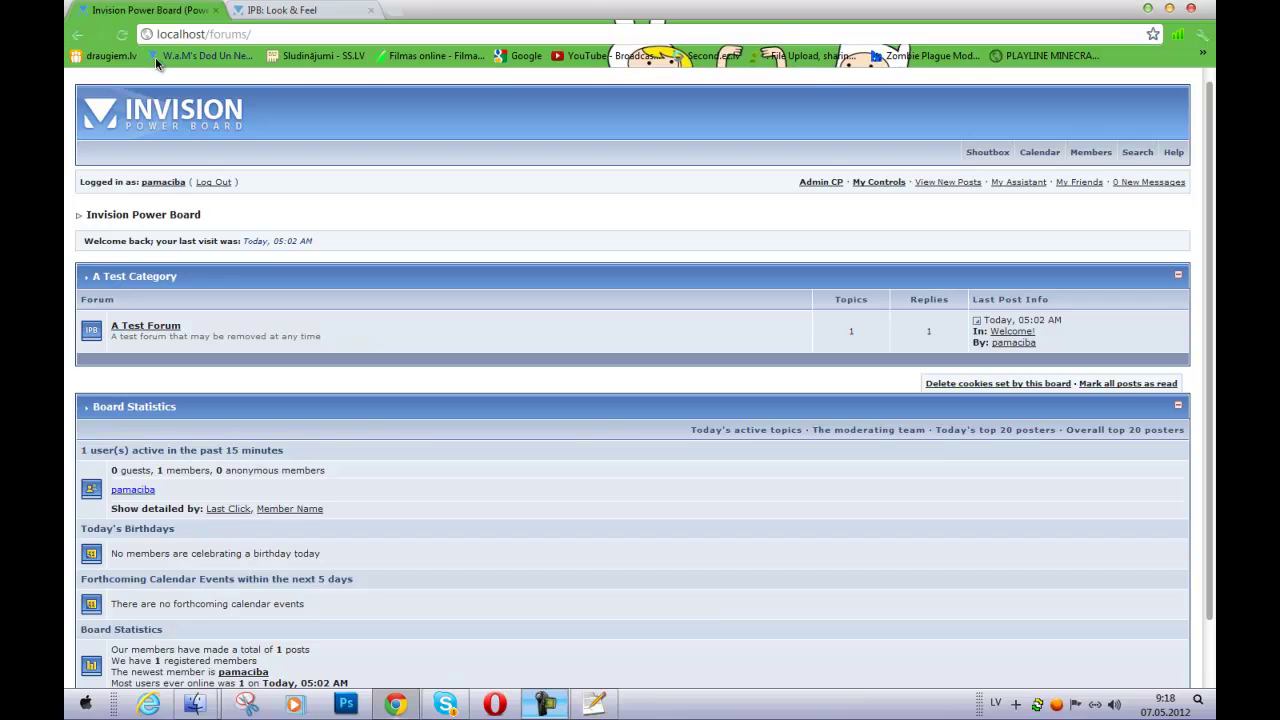
pyautogui.click(122, 34)
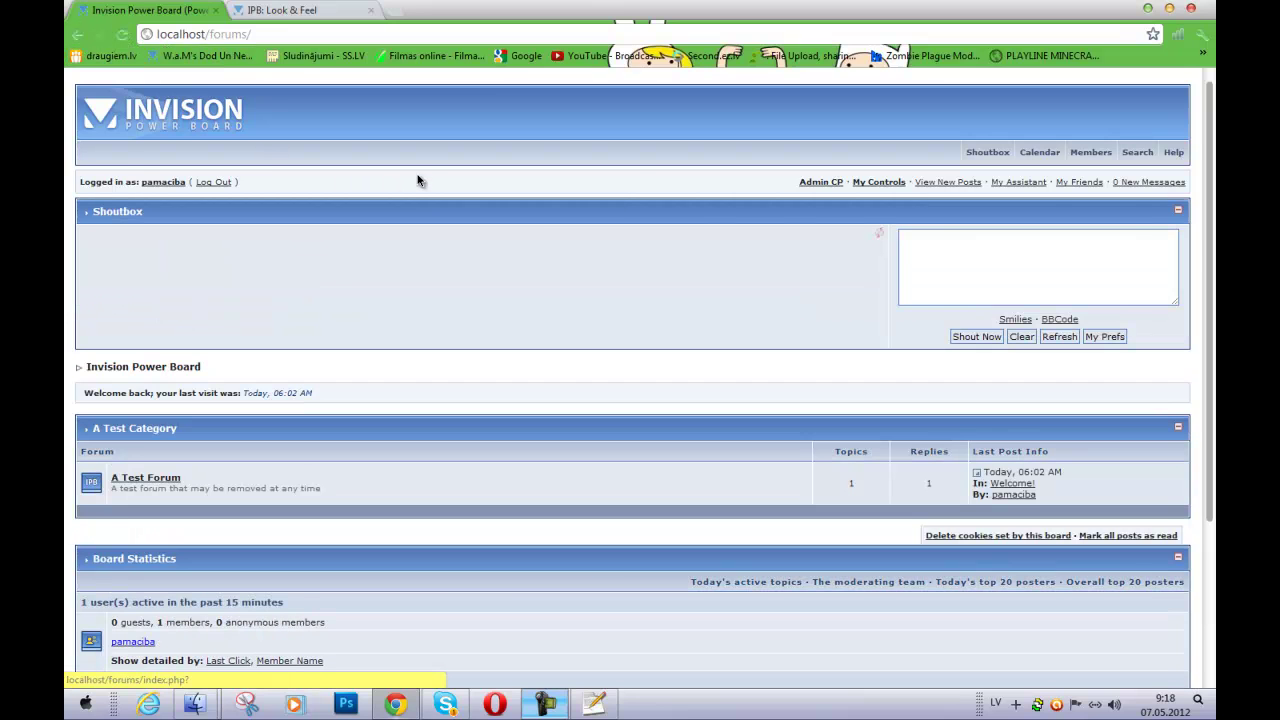
pyautogui.rightClick(428, 166)
pyautogui.middleClick(410, 159)
pyautogui.moveTo(540, 234); pyautogui.dragTo(1175, 353)
pyautogui.click(226, 222)
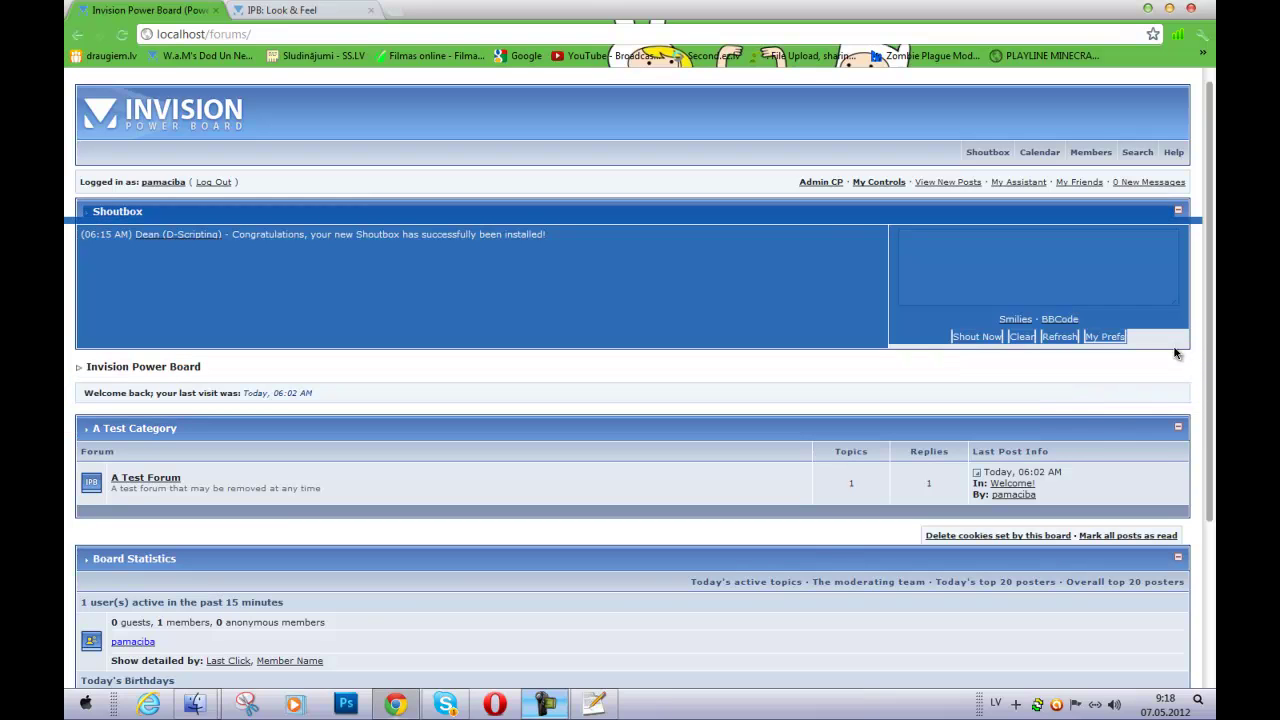
# Post the message "Test" in the Shoutbox on the forum's front page.
pyautogui.click(1154, 336)
pyautogui.click(1093, 288)
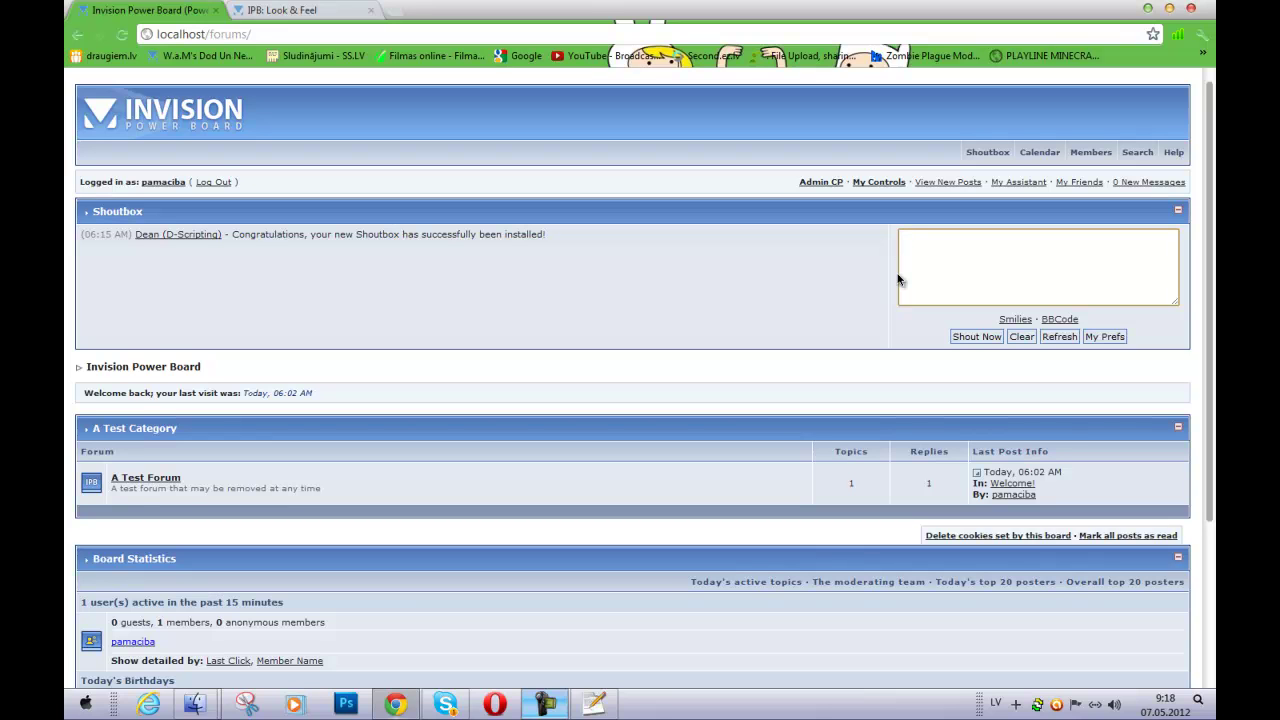
pyautogui.write('t')
pyautogui.press('Return')
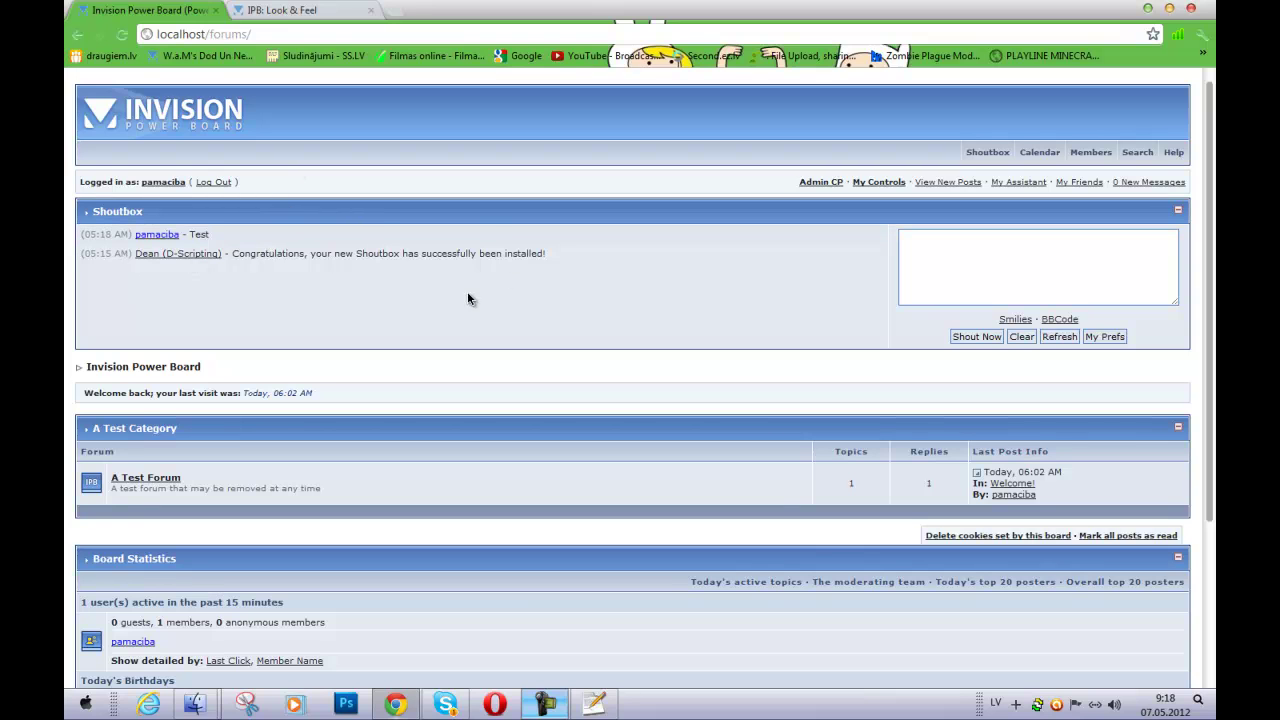
pyautogui.hotkey('ctrl', 'Tab')
pyautogui.hotkey('ctrl', 'Tab')
pyautogui.click(921, 239)
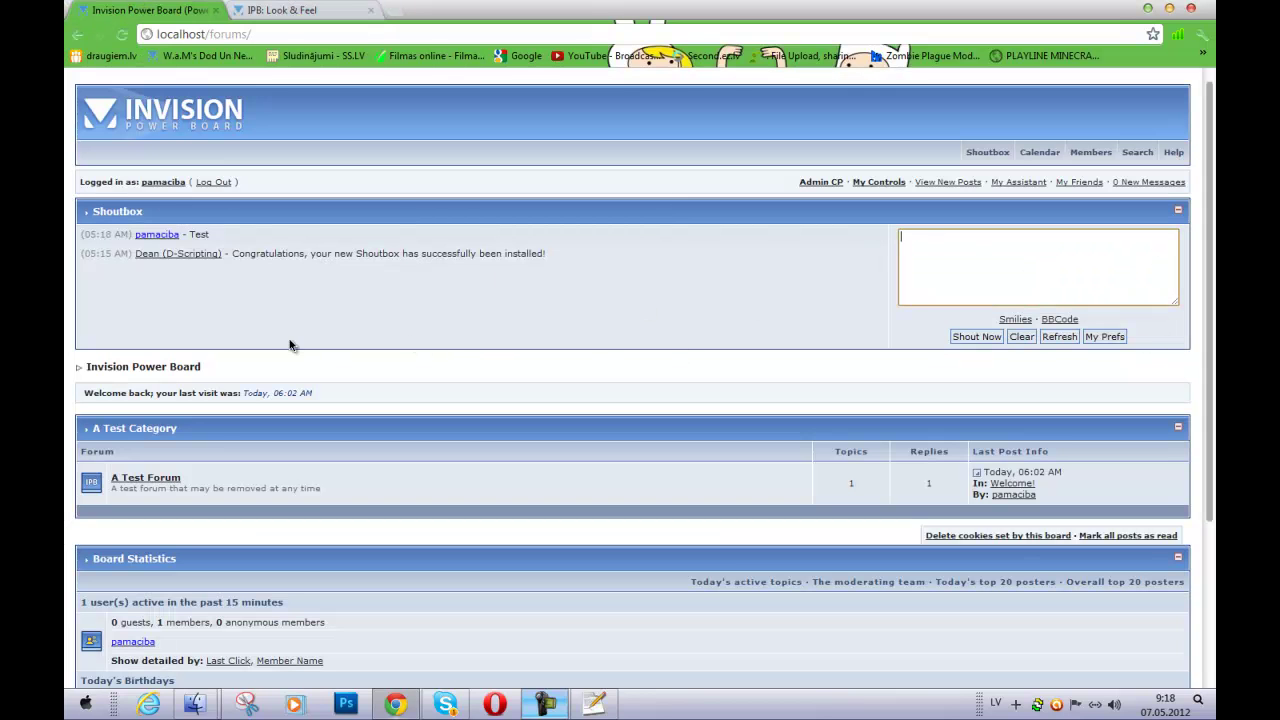
# Open the D22-Shoutbox component's Manage Settings page in the forum's admin panel.
pyautogui.click(278, 9)
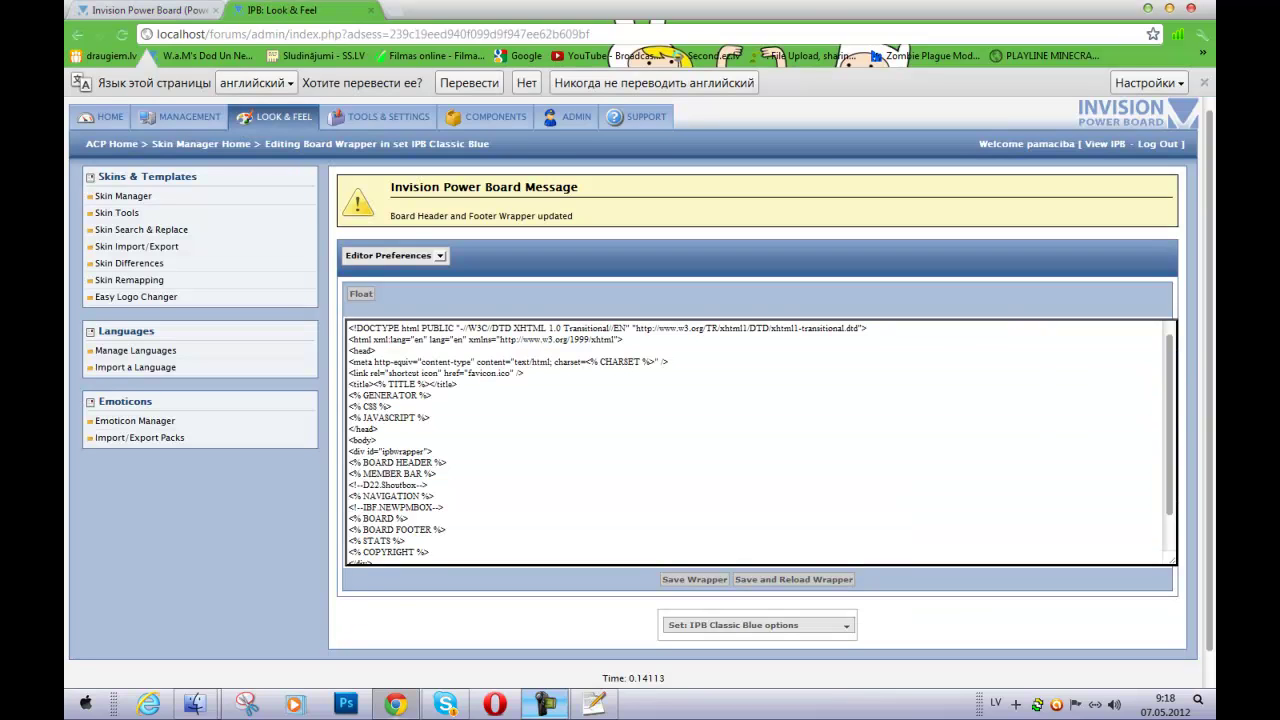
pyautogui.click(497, 126)
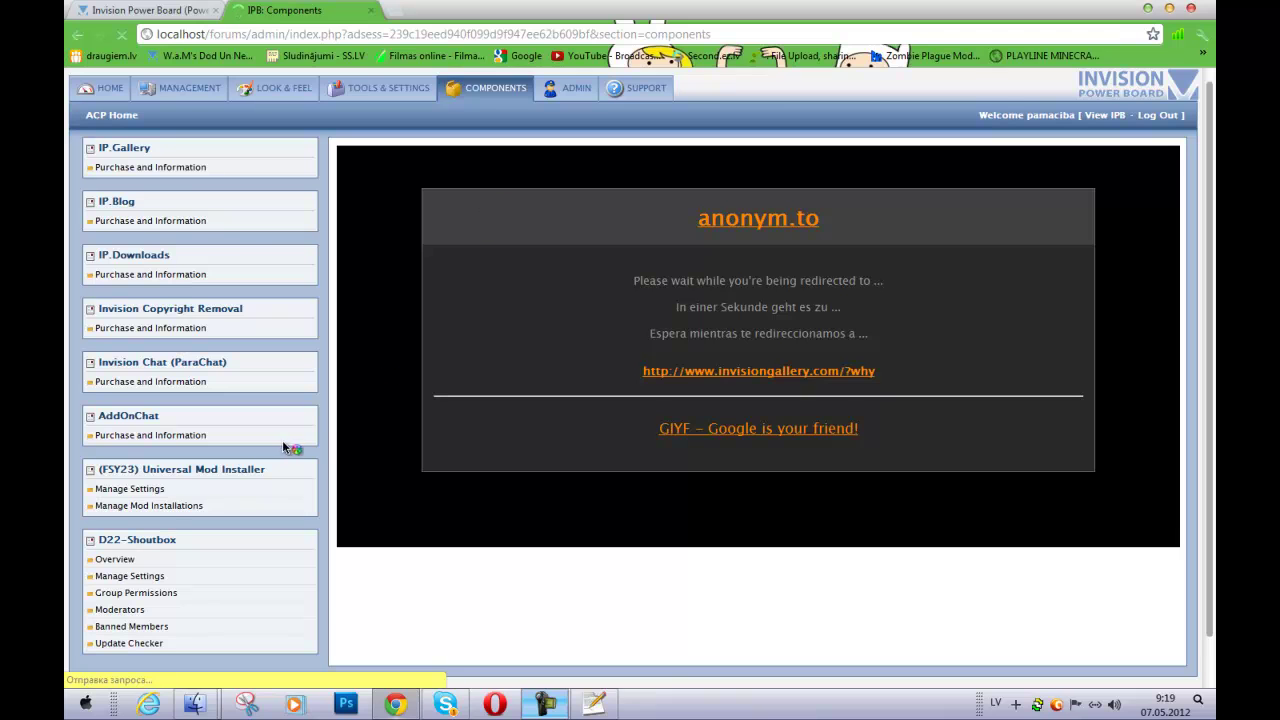
pyautogui.scroll(-1, 171, 508)
pyautogui.moveTo(198, 505); pyautogui.dragTo(97, 527)
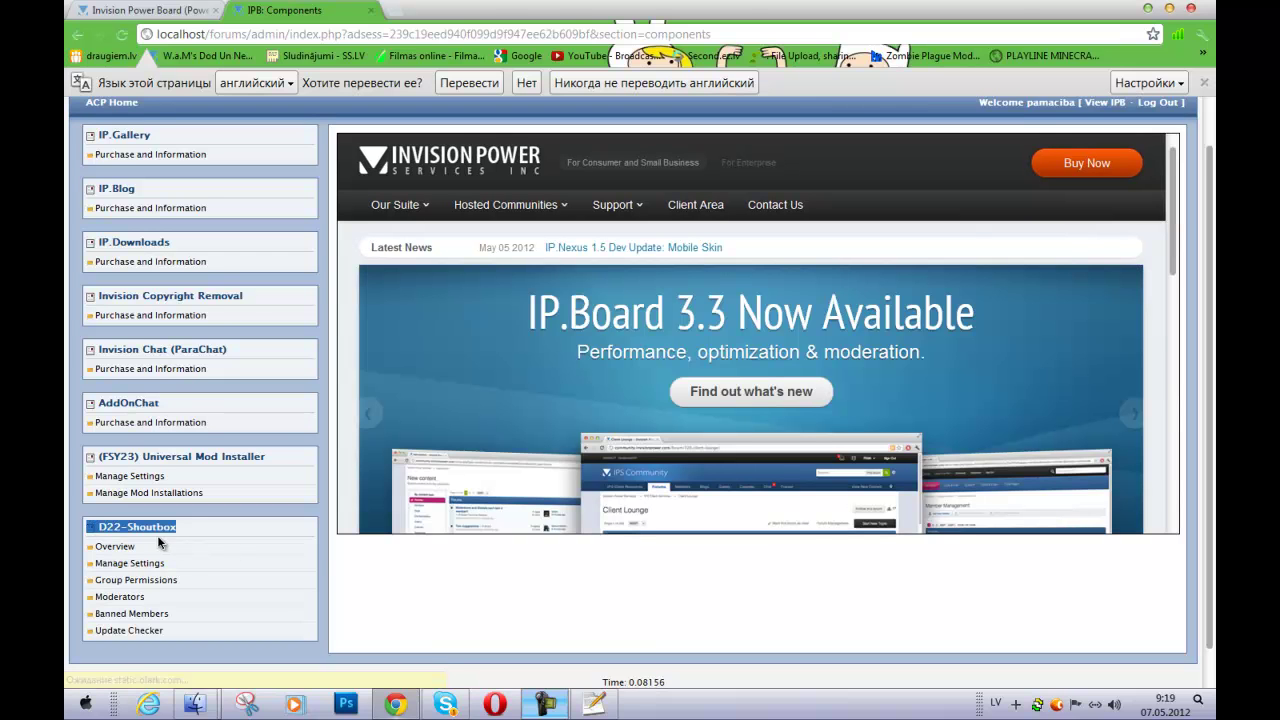
pyautogui.click(218, 530)
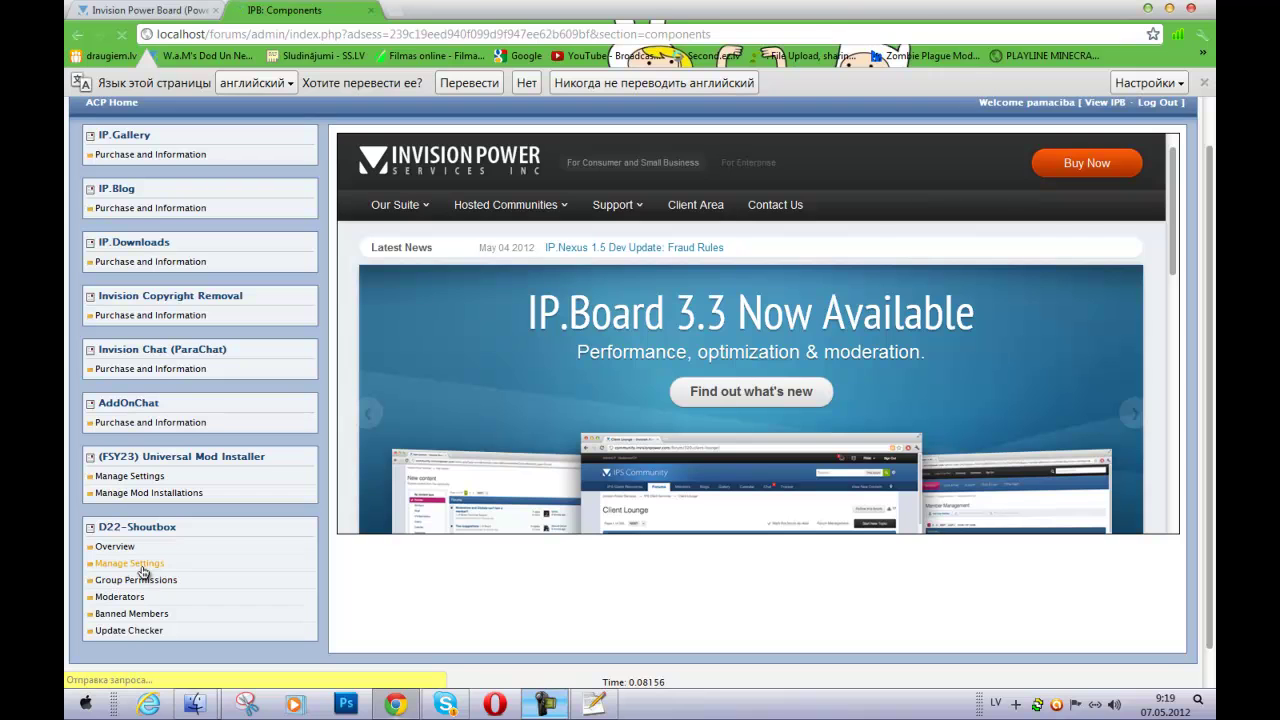
pyautogui.click(140, 564)
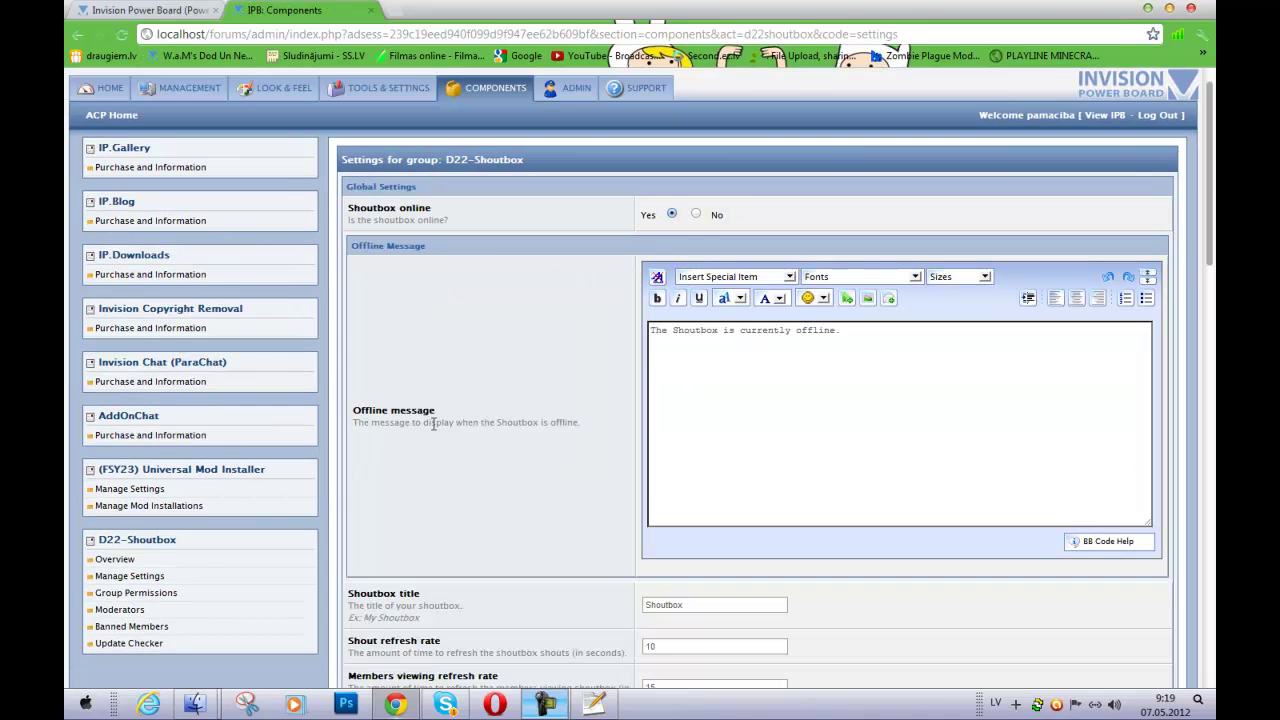
# Compare the Shoutbox title setting with the Shoutbox heading on the forum's front page.
pyautogui.scroll(-4, 432, 423)
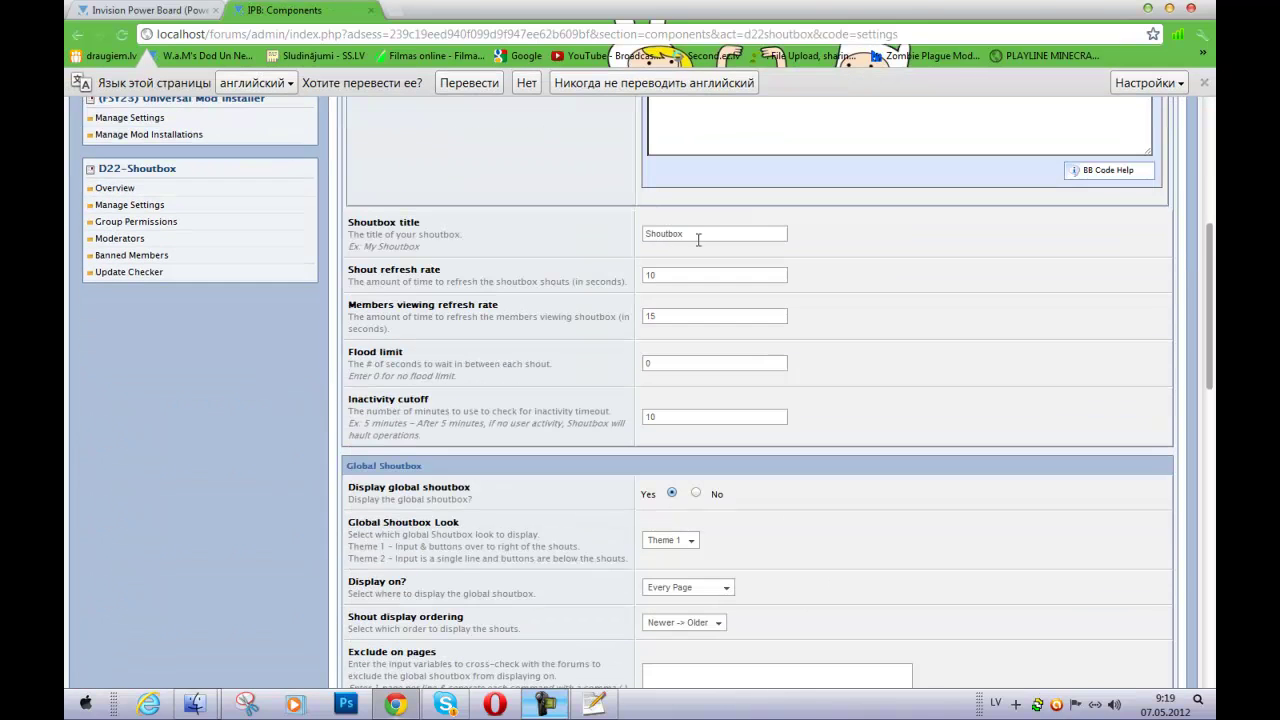
pyautogui.doubleClick(676, 238)
pyautogui.click(189, 9)
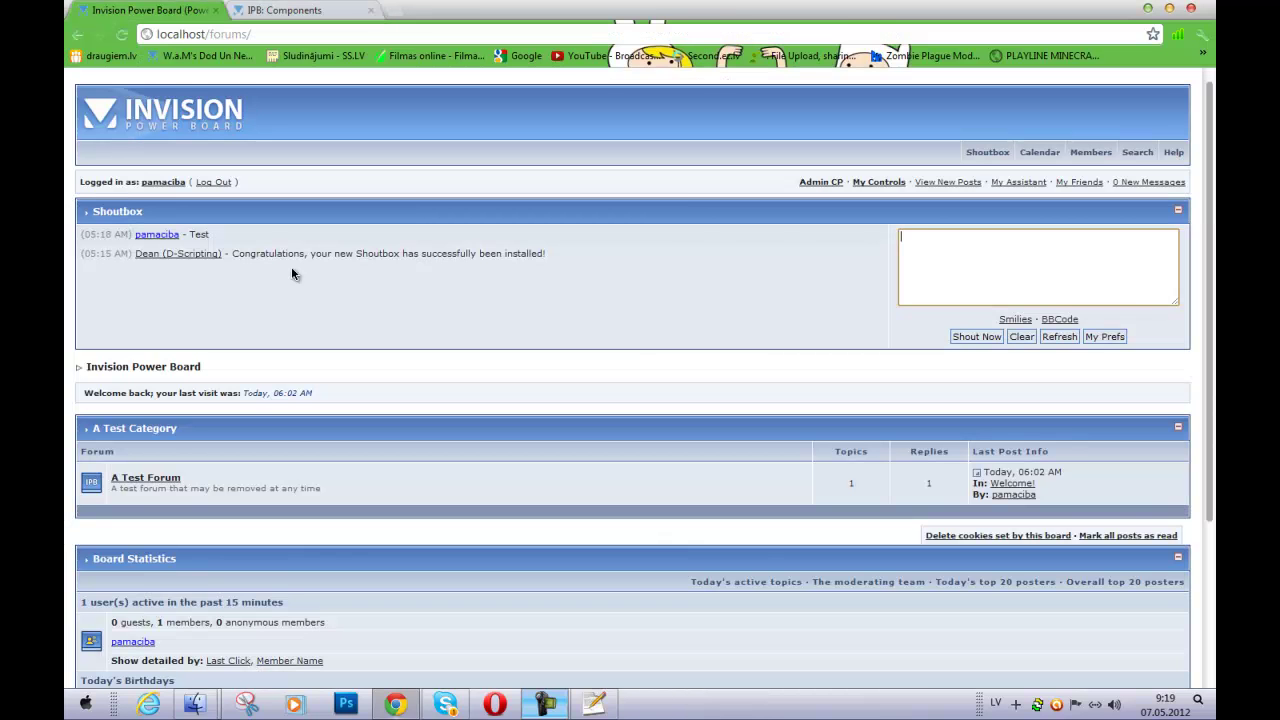
pyautogui.click(269, 9)
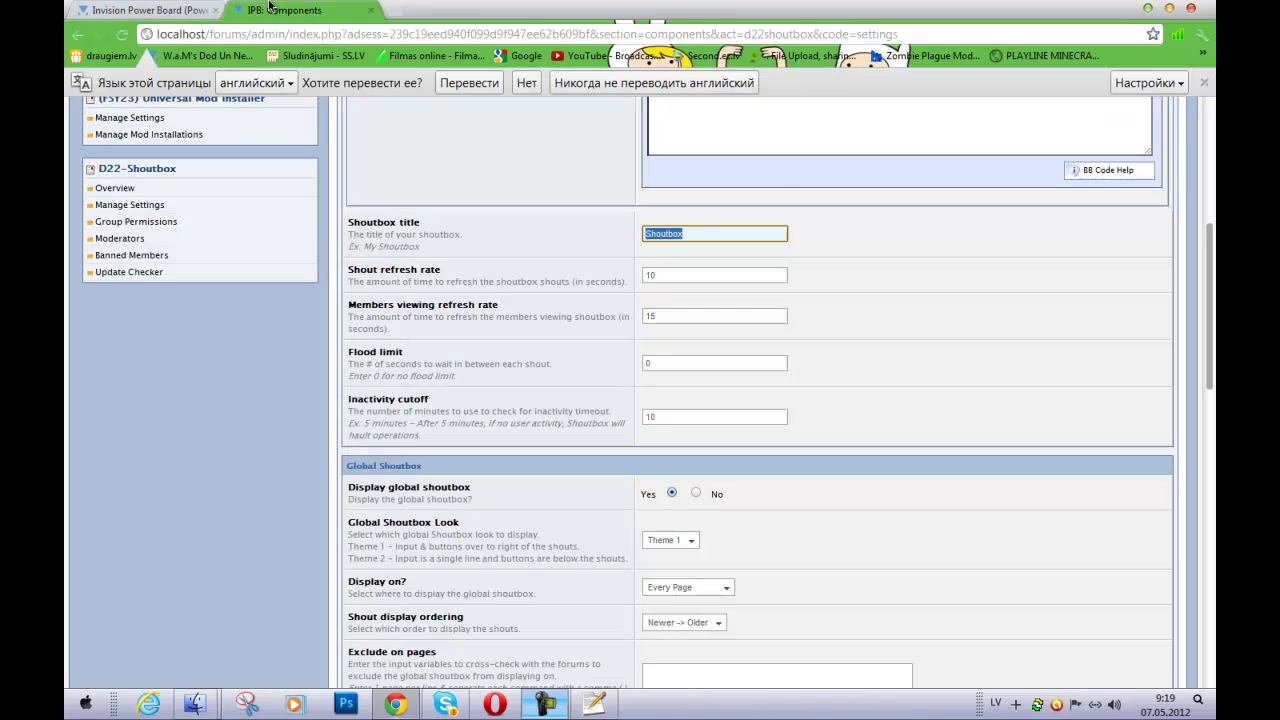
# Set the Global Shoutbox Look to Theme 2, update the settings, and reload the forum's front page.
pyautogui.scroll(-3, 600, 280)
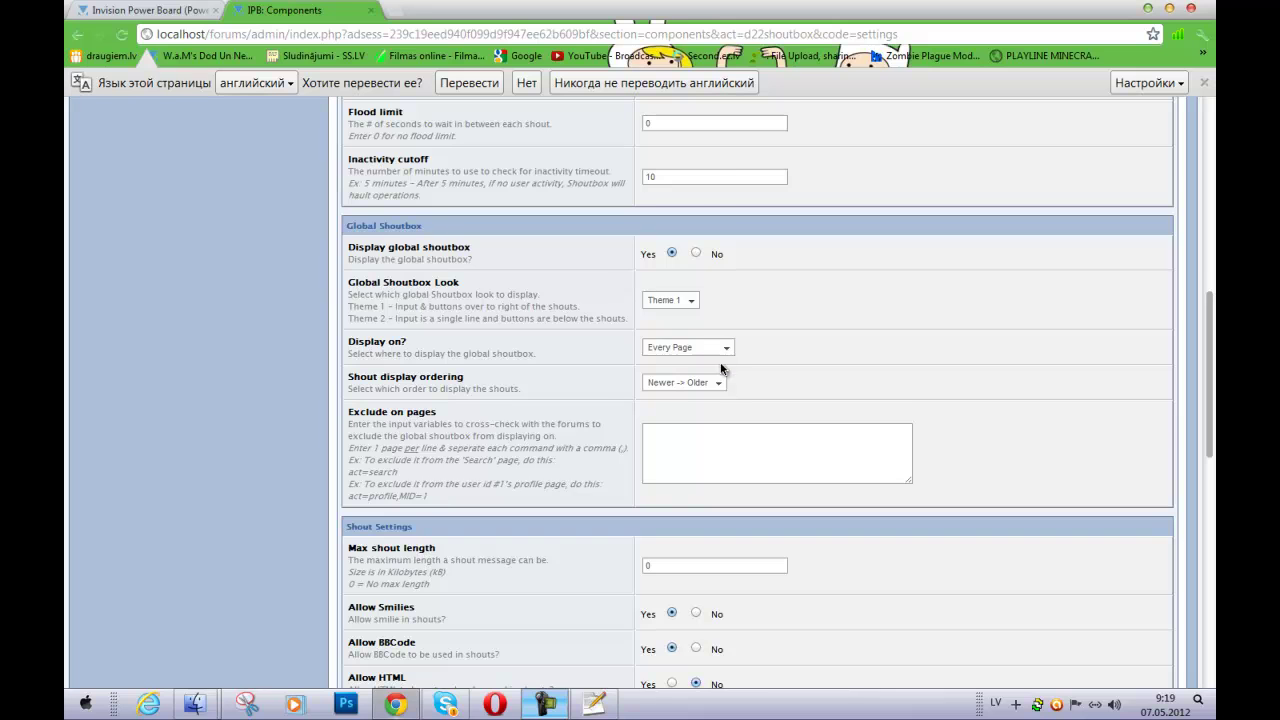
pyautogui.scroll(-1, 721, 366)
pyautogui.keyDown('shift'); pyautogui.click(508, 212); pyautogui.keyUp('shift')
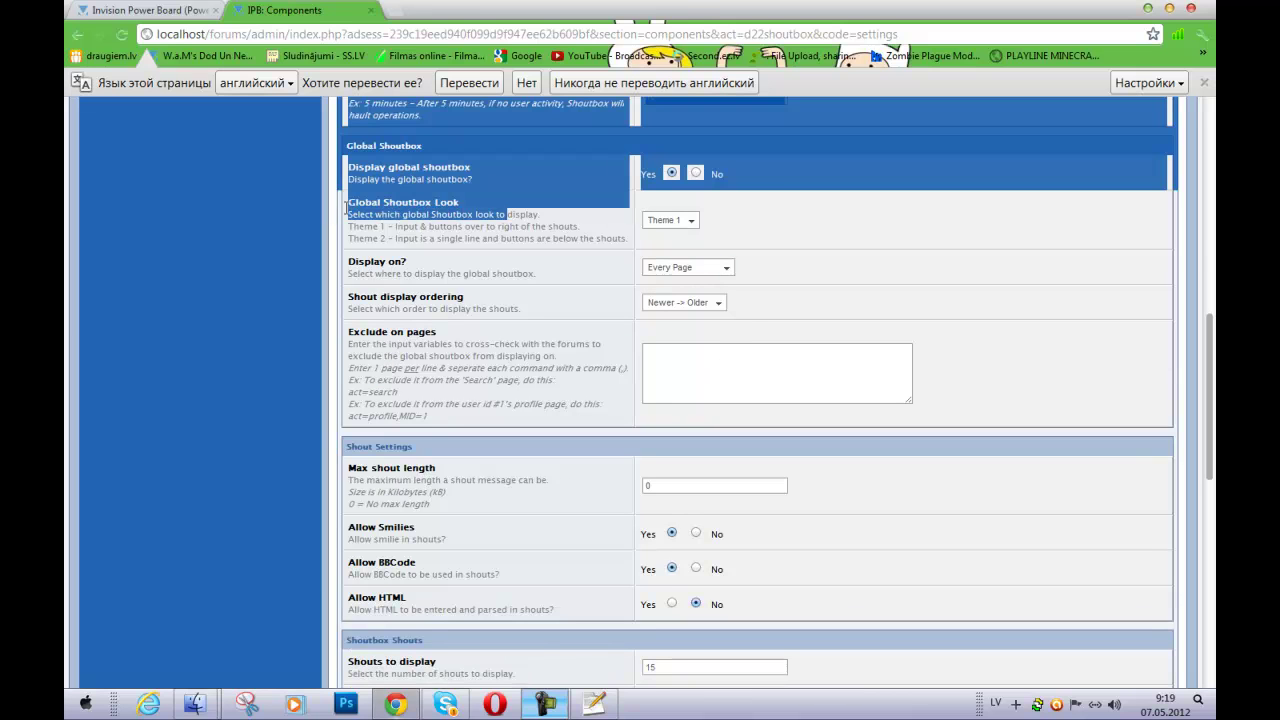
pyautogui.click(460, 203)
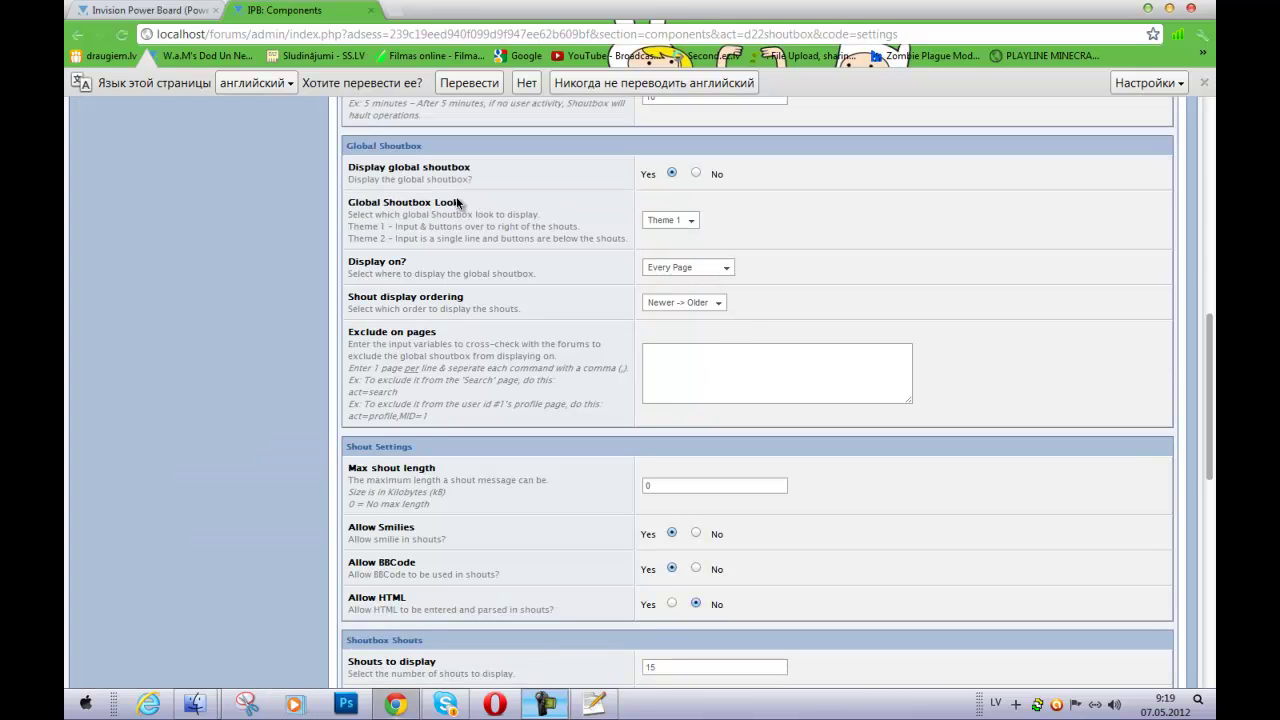
pyautogui.click(664, 222)
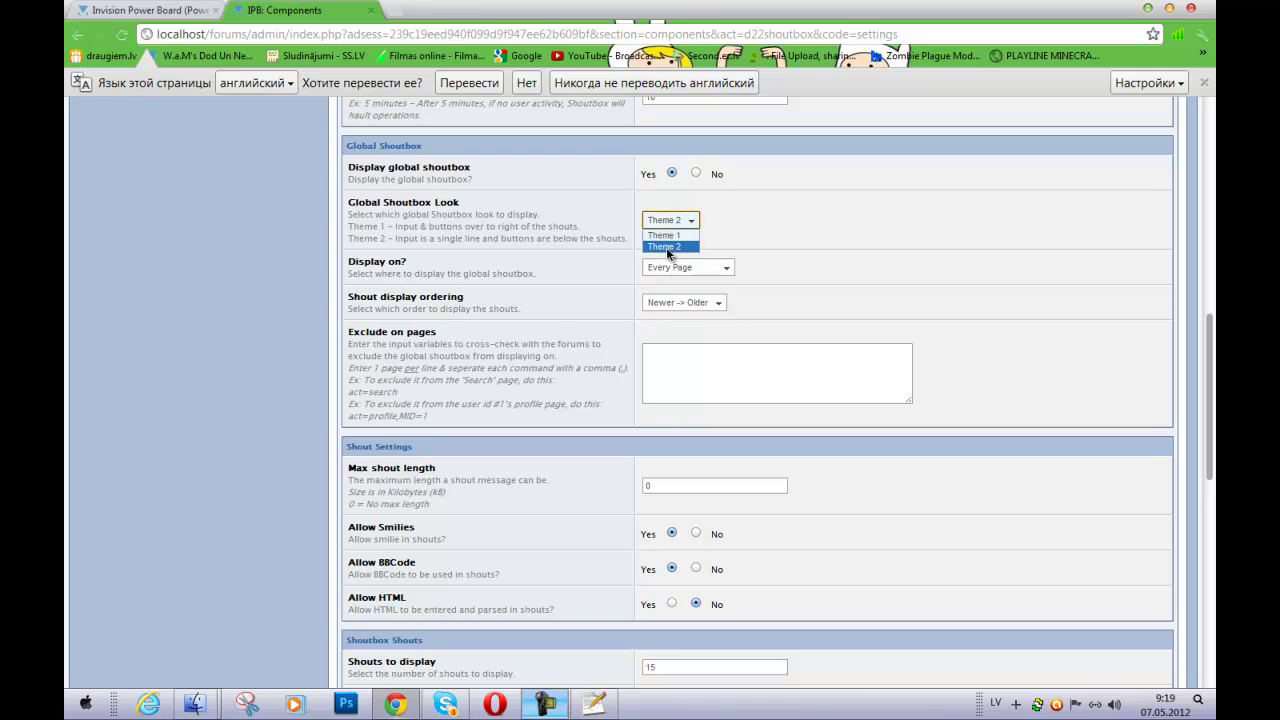
pyautogui.click(667, 247)
pyautogui.scroll(-6, 650, 380)
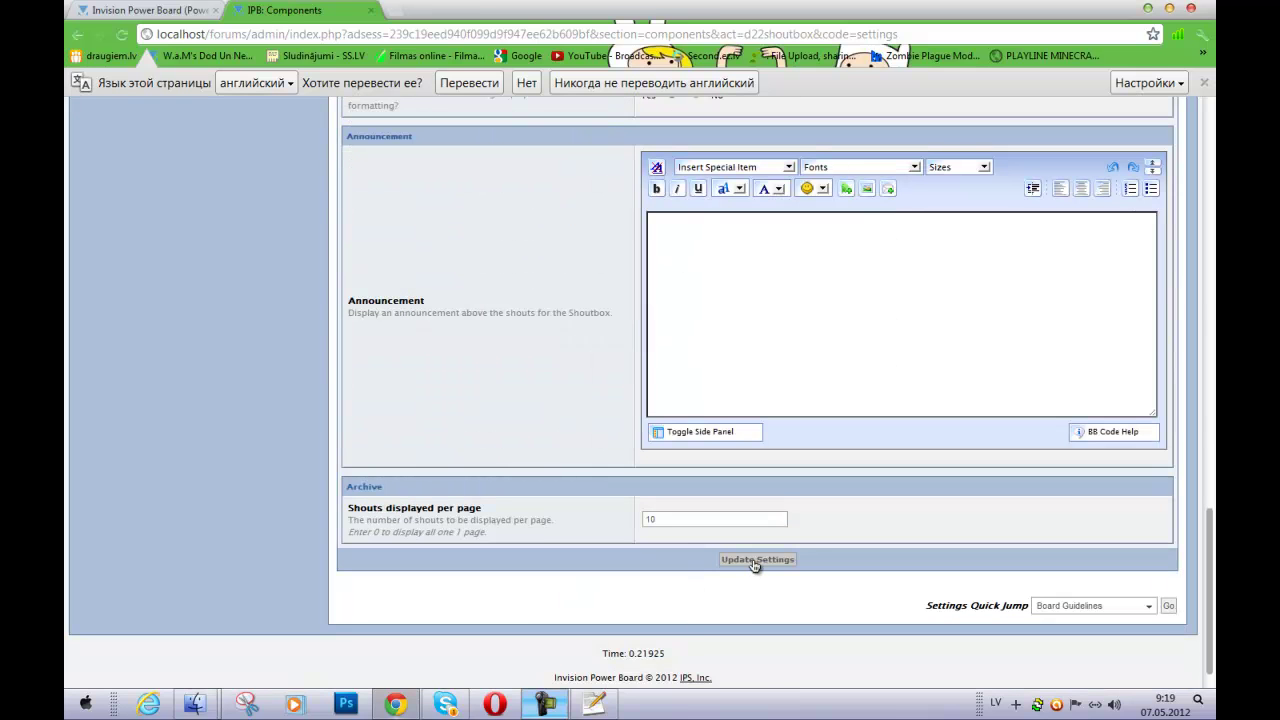
pyautogui.click(754, 560)
pyautogui.click(130, 10)
pyautogui.click(121, 34)
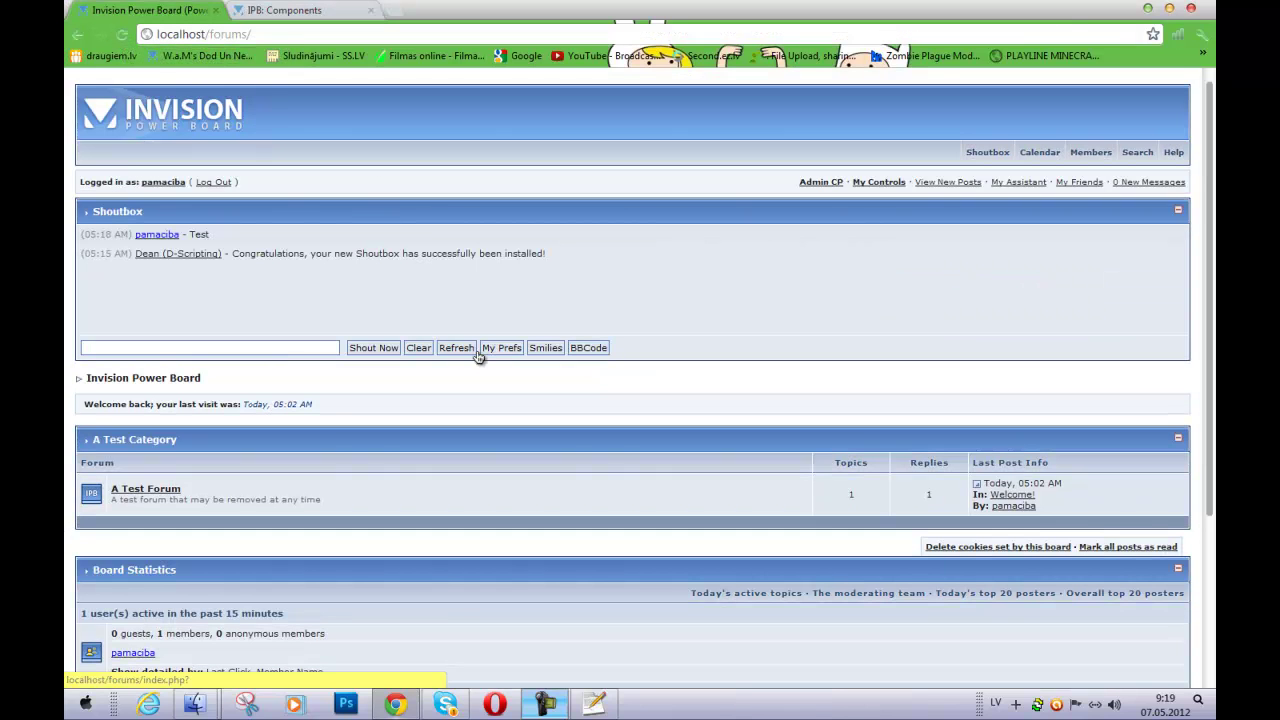